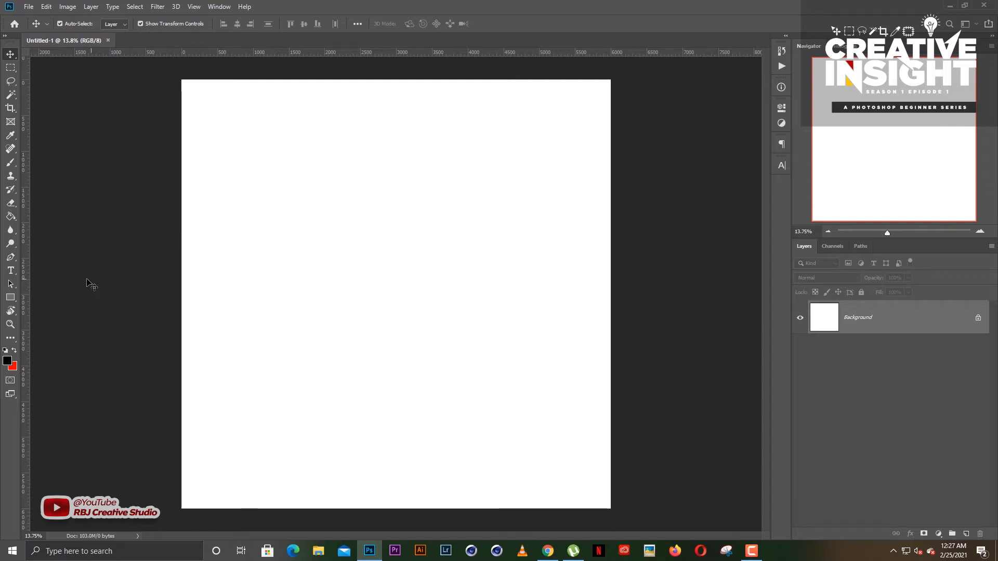
- Draw four separate black rectangles across the canvas, the first about 619 by 669 px and the last about 545 by 423 px
click(11, 298)
drag(301, 197, 346, 245)
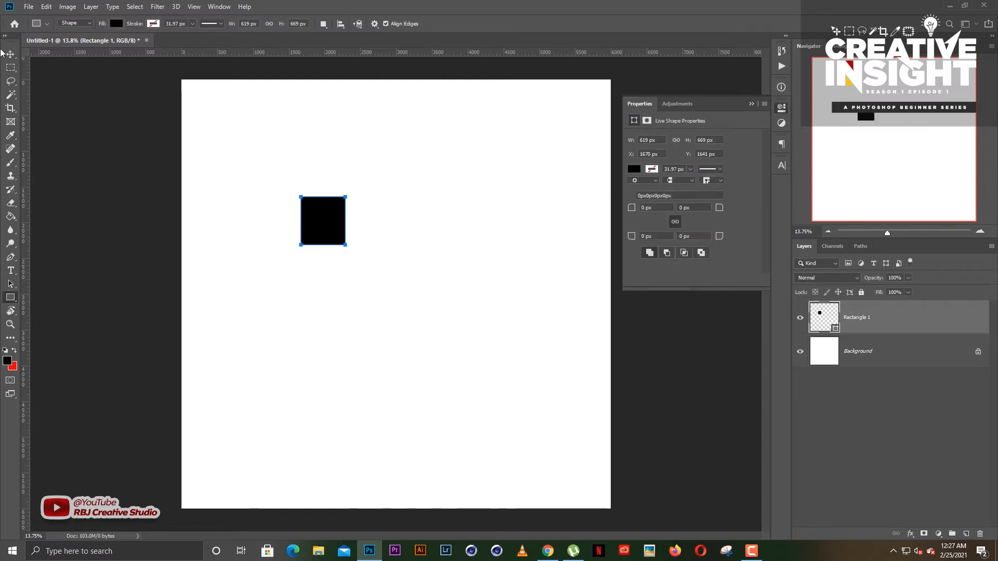
drag(407, 234, 441, 303)
drag(332, 311, 368, 375)
drag(445, 383, 485, 414)
click(11, 54)
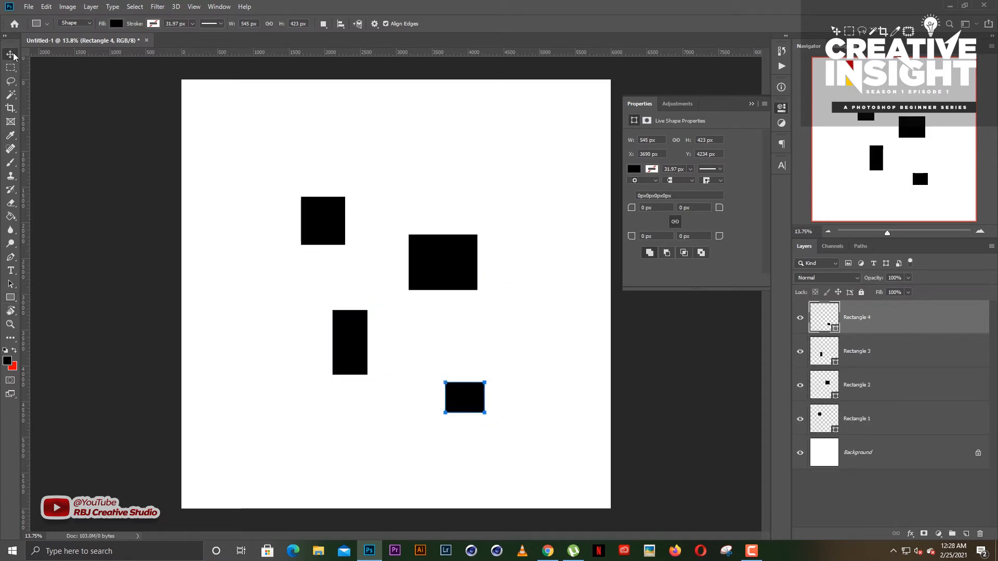
click(504, 194)
click(751, 104)
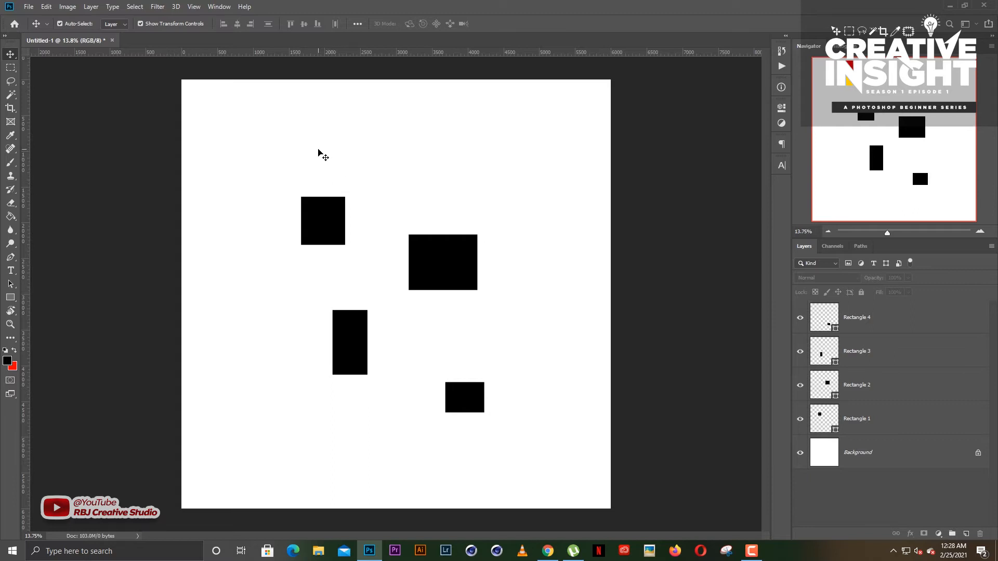
- Move the upper-left rectangle around the canvas, leaving it slightly above and to the right of where it was drawn
click(326, 217)
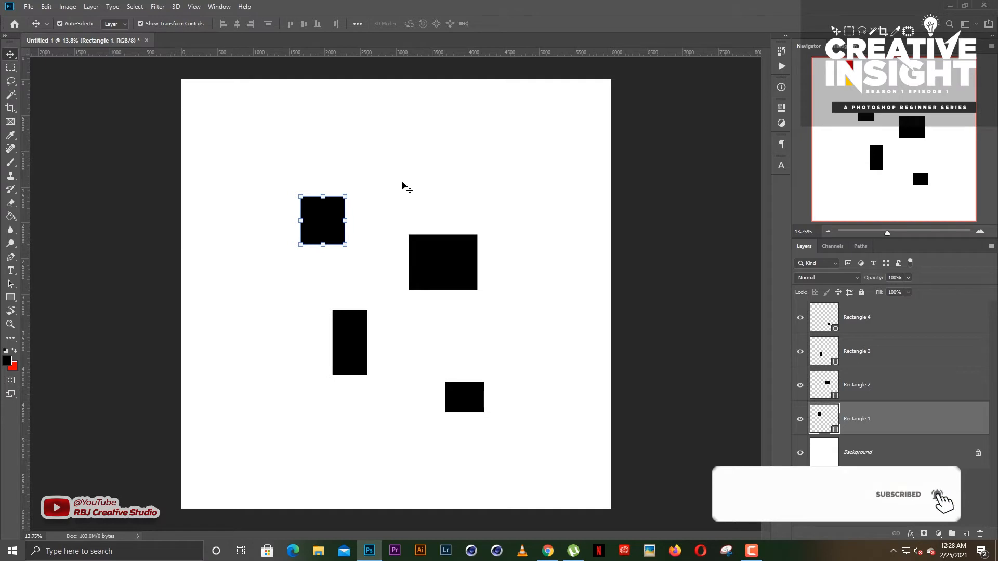
drag(323, 219, 323, 218)
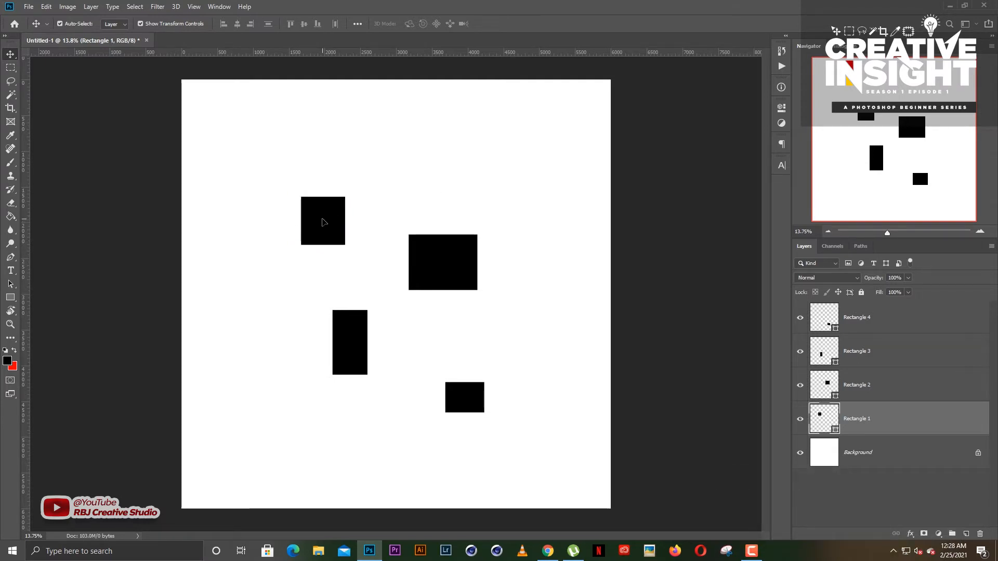
drag(322, 218, 449, 160)
mouse_move(449, 160)
mouse_down()
mouse_move(304, 187)
mouse_move(457, 169)
mouse_up()
drag(442, 175, 305, 209)
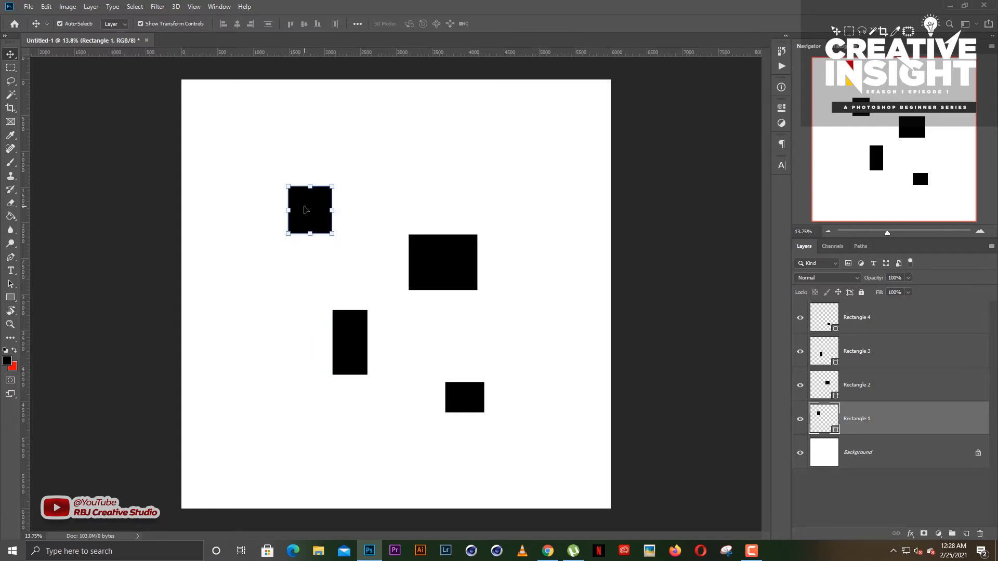
drag(305, 209, 340, 219)
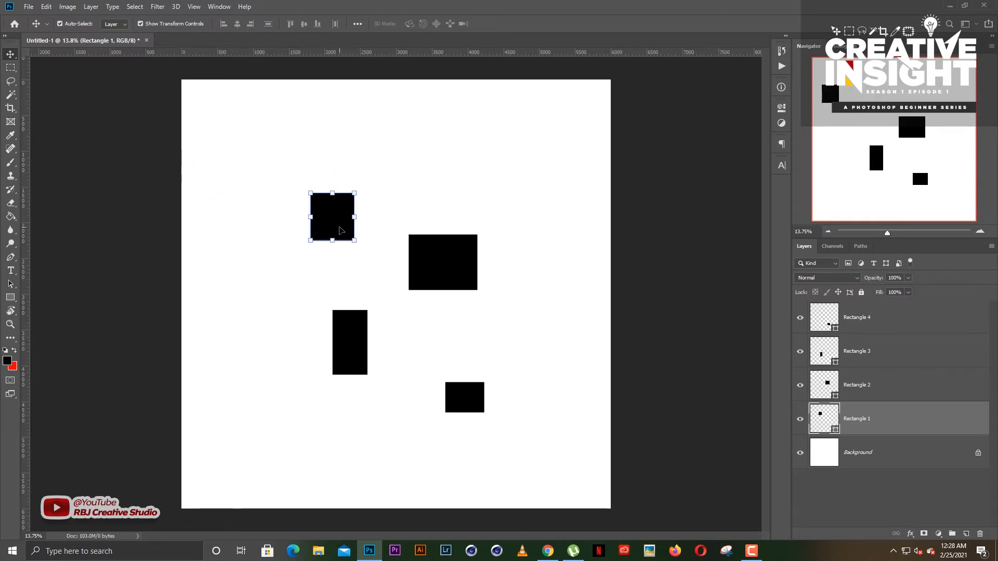
click(382, 186)
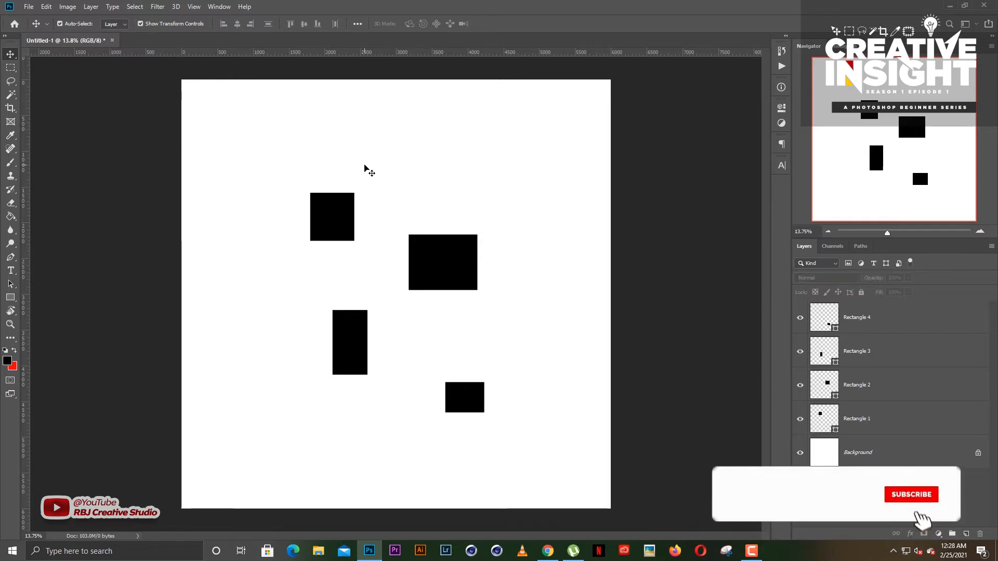
- With the upper-left rectangle selected, turn Show Transform Controls off and on repeatedly, leaving it enabled
click(335, 204)
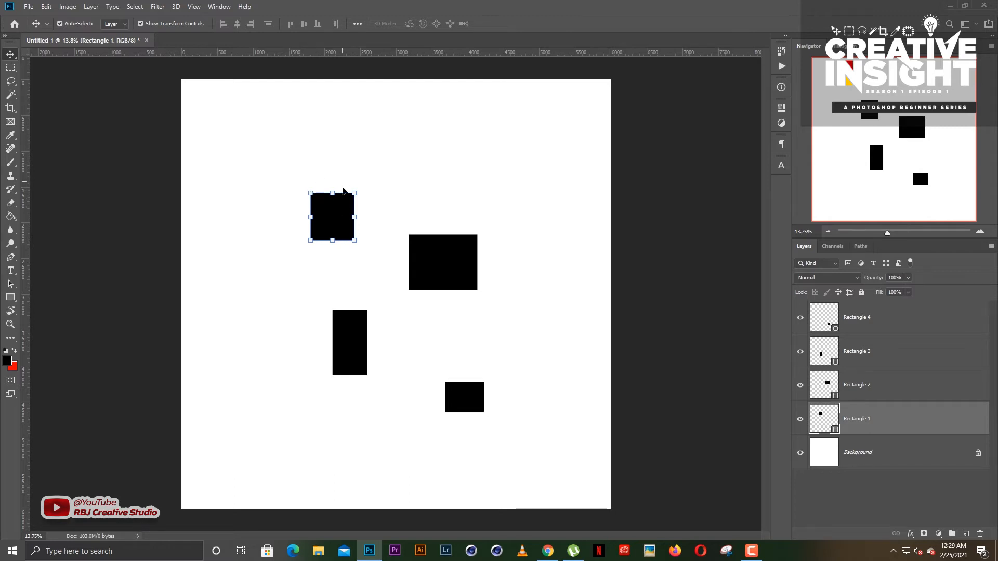
scroll(335, 195, up, 6)
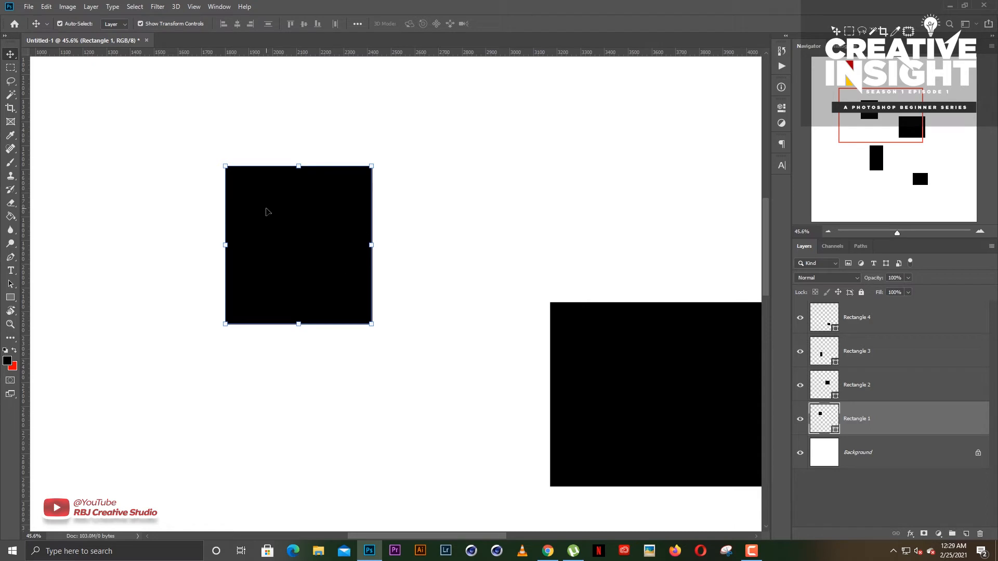
click(140, 24)
click(140, 23)
click(140, 24)
click(140, 24)
click(140, 24)
click(141, 24)
- Enlarge the upper-left rectangle from its upper-right corner to about 161% width and 135% height
click(372, 164)
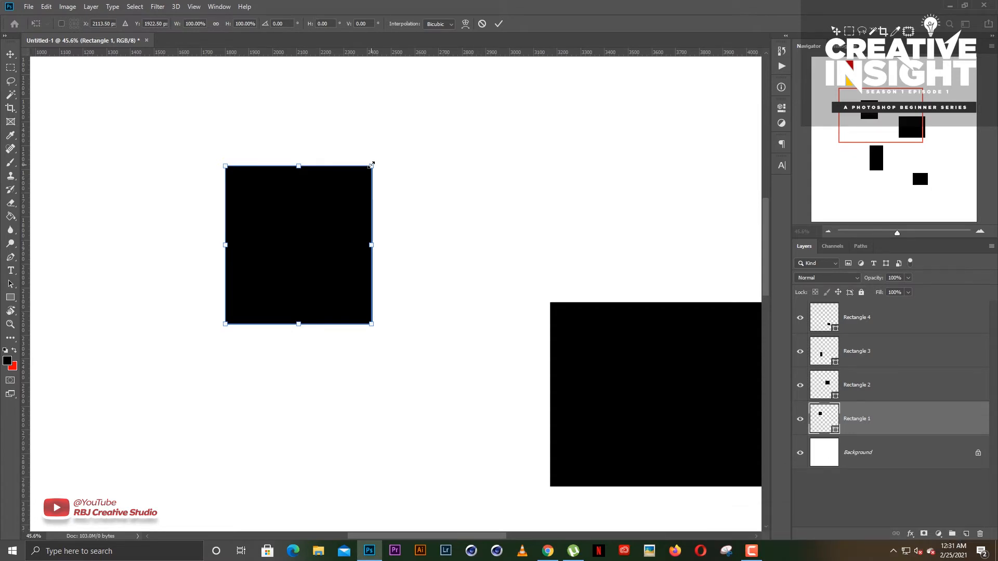
drag(371, 164, 482, 110)
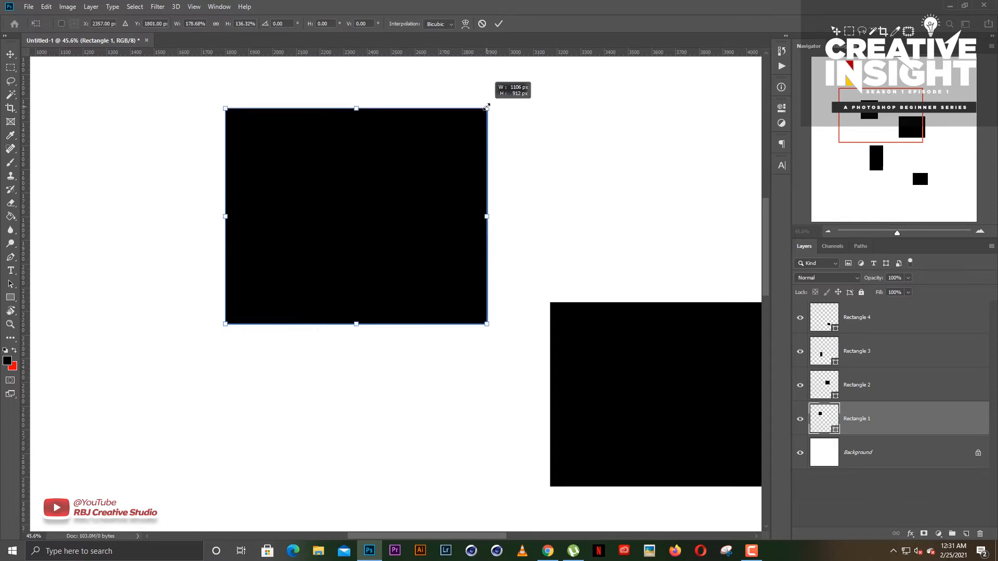
drag(487, 107, 511, 89)
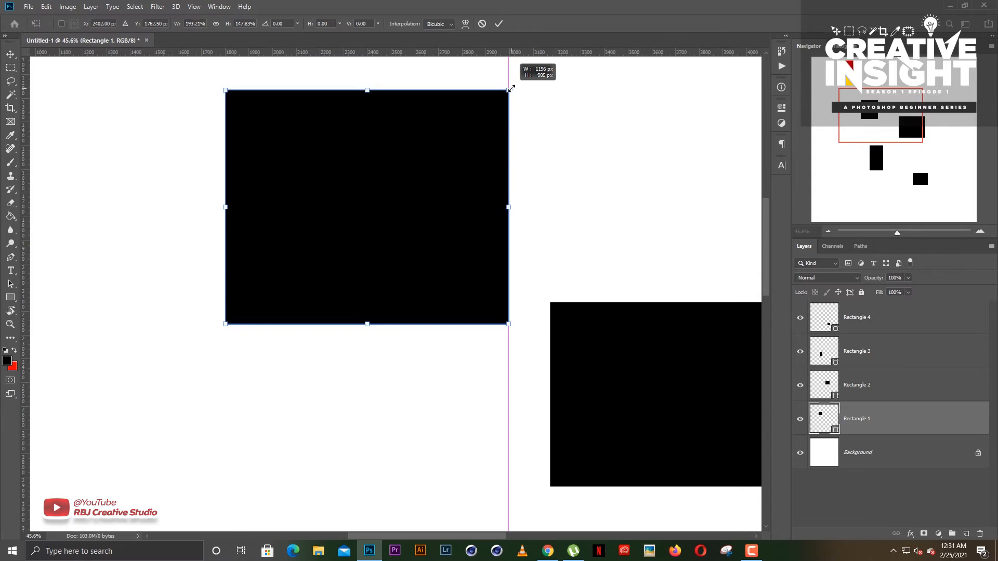
drag(514, 88, 461, 107)
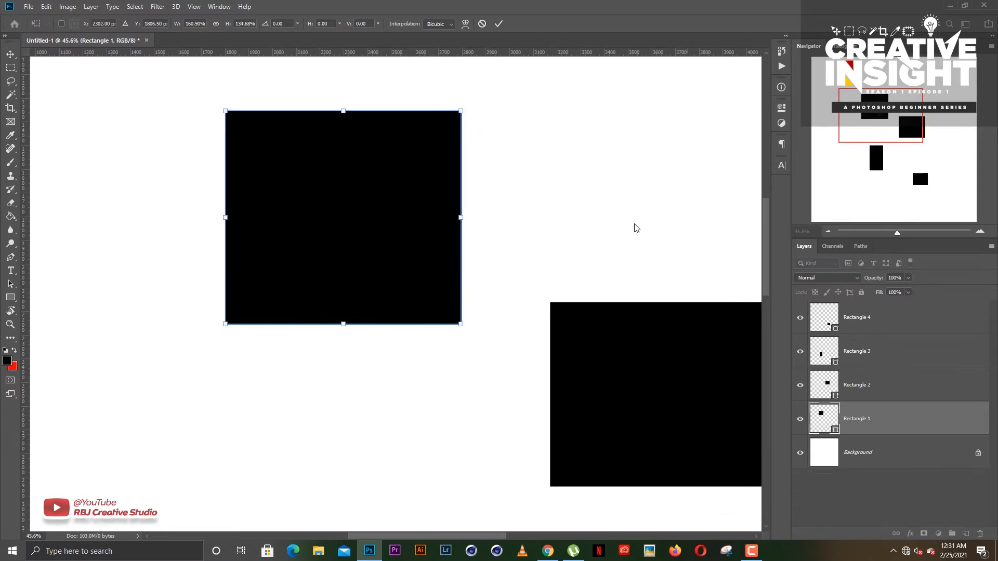
- Move the enlarged rectangle up and left to about X 2103 px, Y 1662 px, and apply the transformation
scroll(579, 228, down, 3)
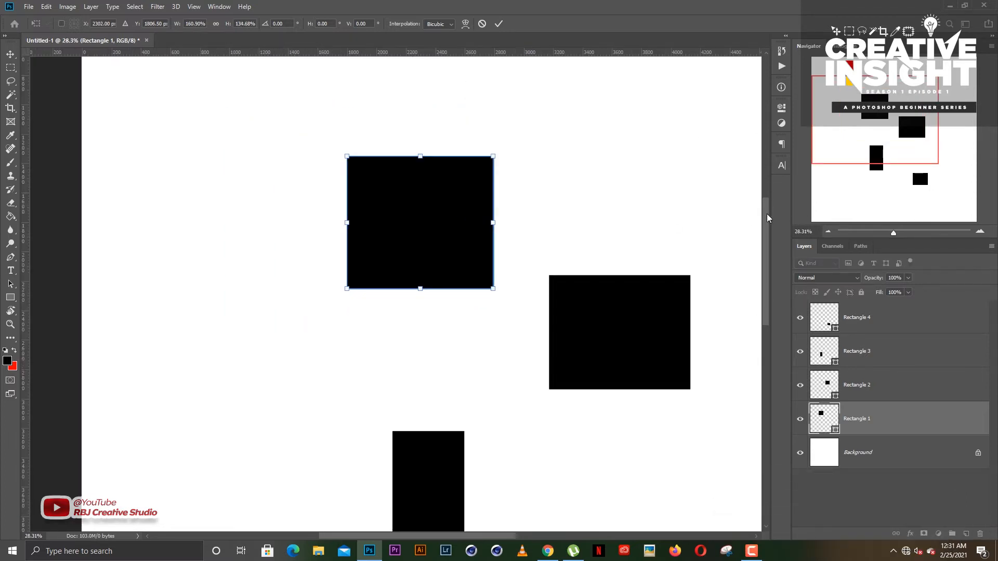
drag(766, 214, 767, 202)
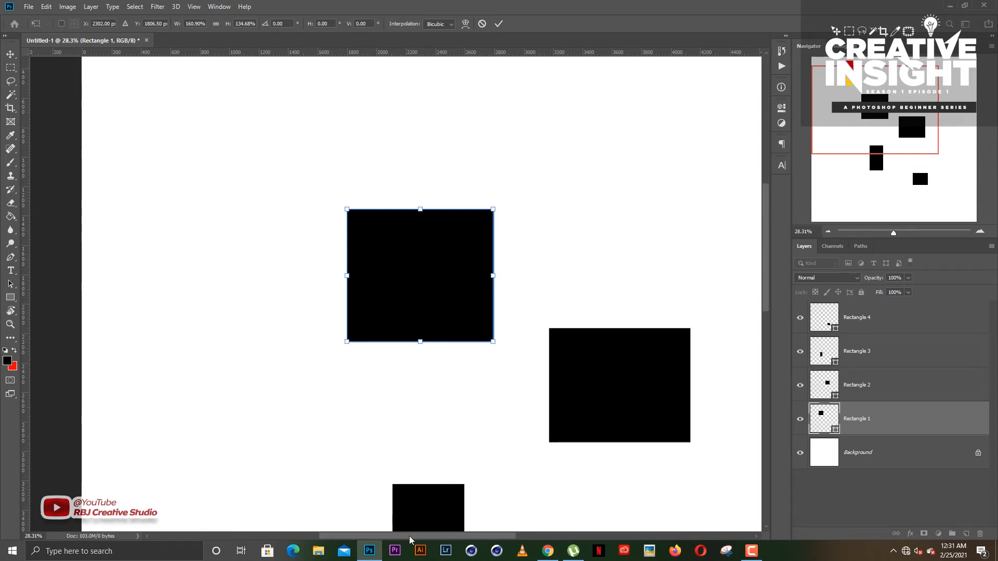
drag(410, 535, 419, 535)
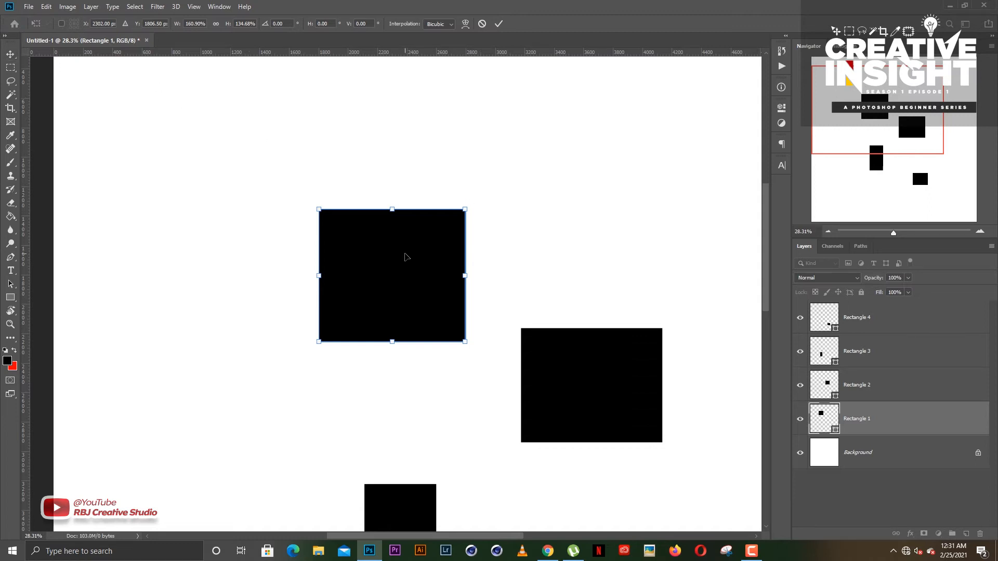
drag(404, 253, 374, 234)
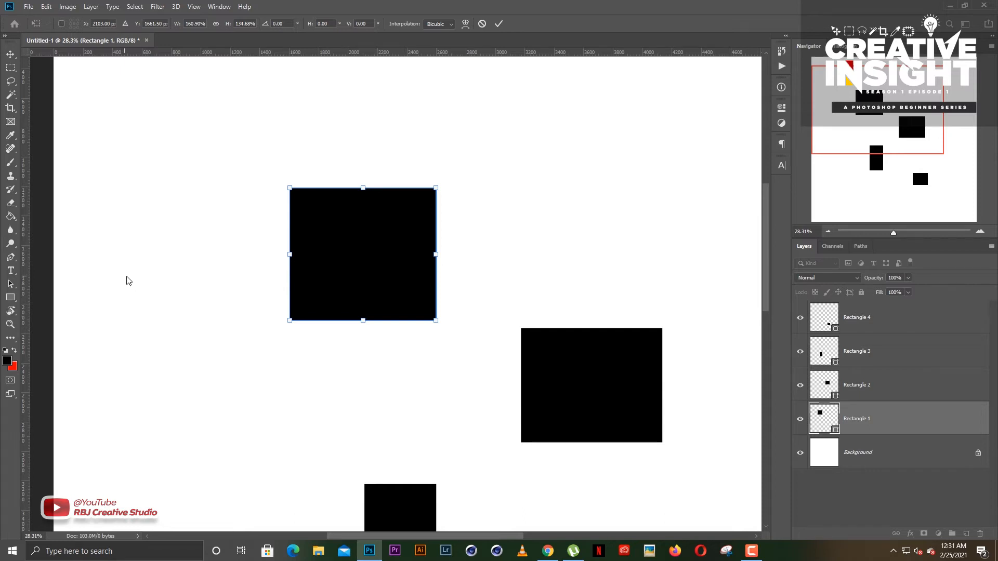
key(Return)
click(156, 275)
- Draw a solid five-pointed star about 442 by 420 px with the Custom Shape tool, right of the enlarged rectangle
click(12, 298)
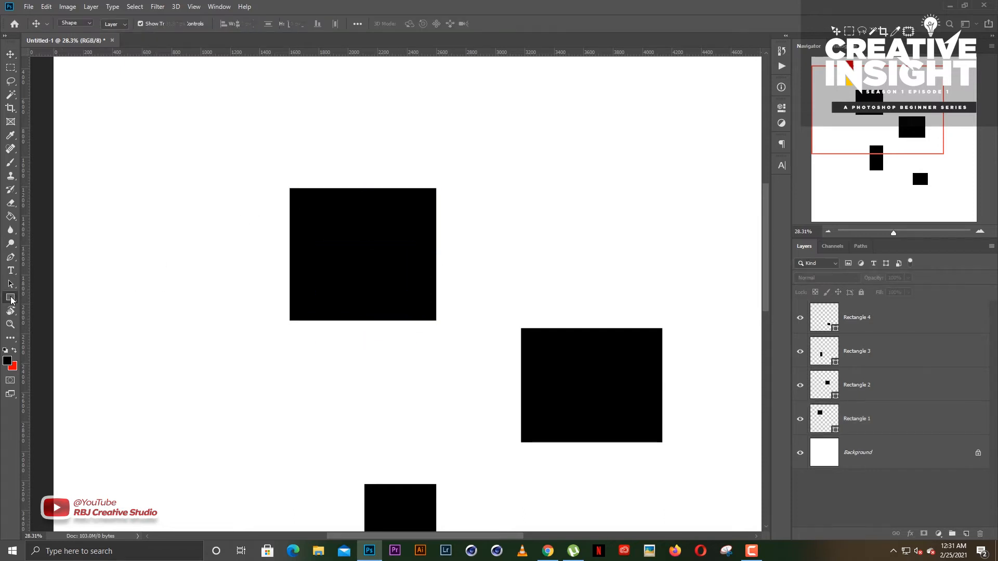
click(57, 349)
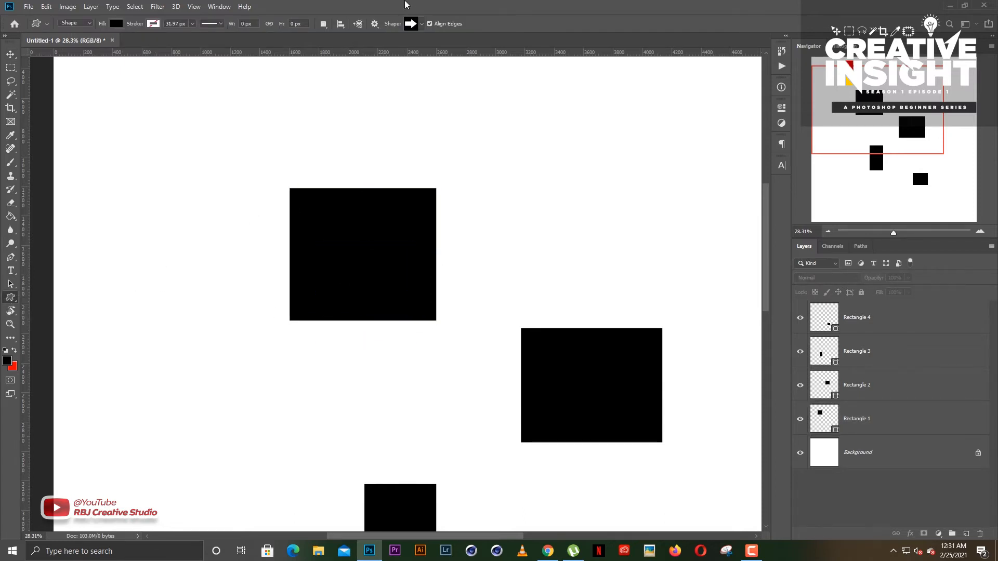
click(421, 23)
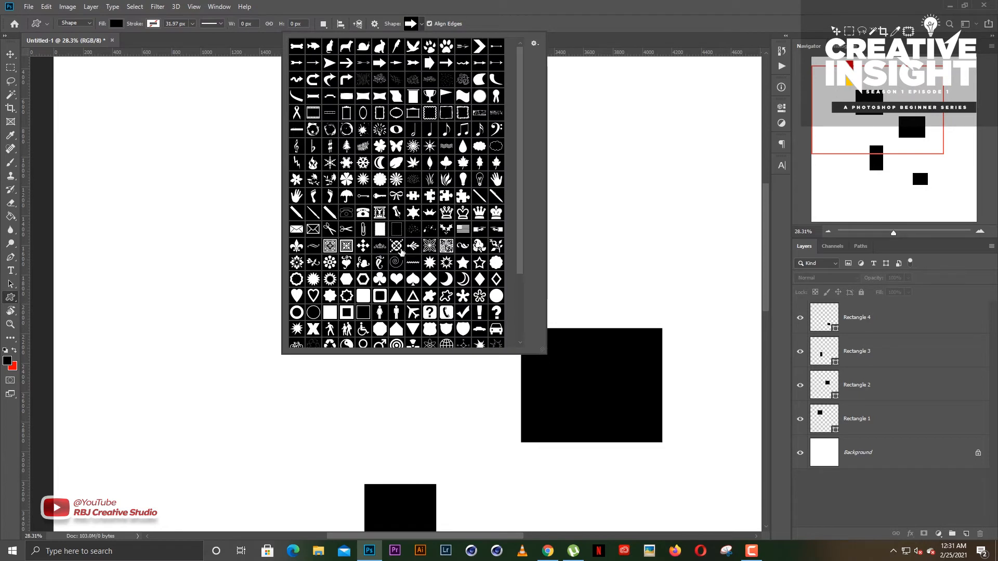
click(463, 263)
click(611, 5)
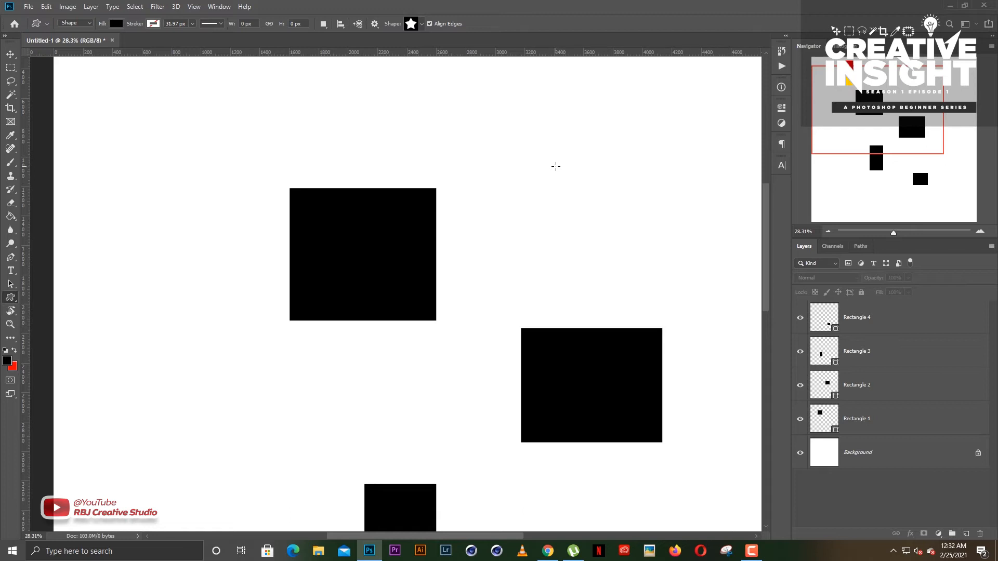
drag(543, 168, 607, 232)
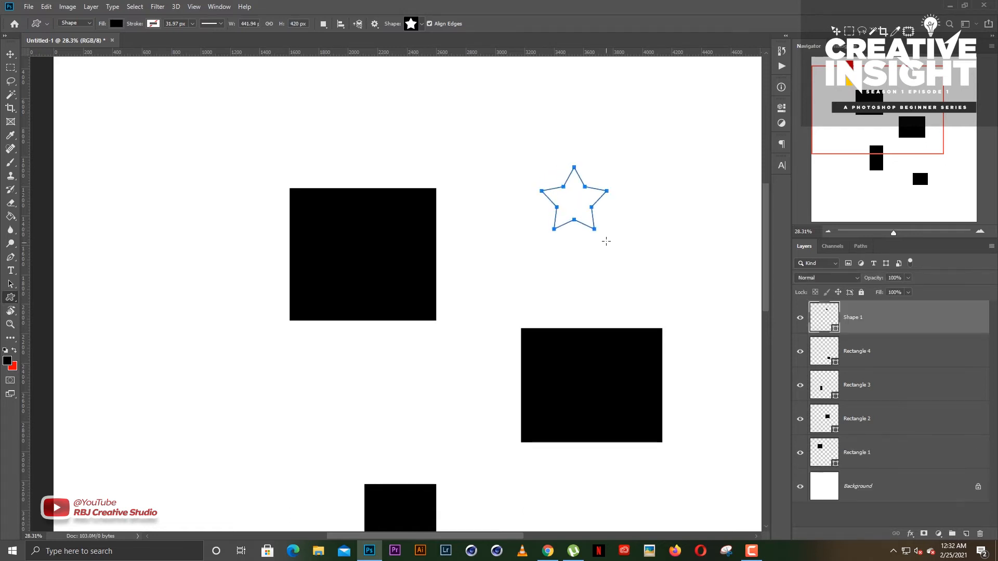
- Move the star slightly left and down beside the enlarged rectangle, and deselect it
key(v)
drag(561, 210, 551, 210)
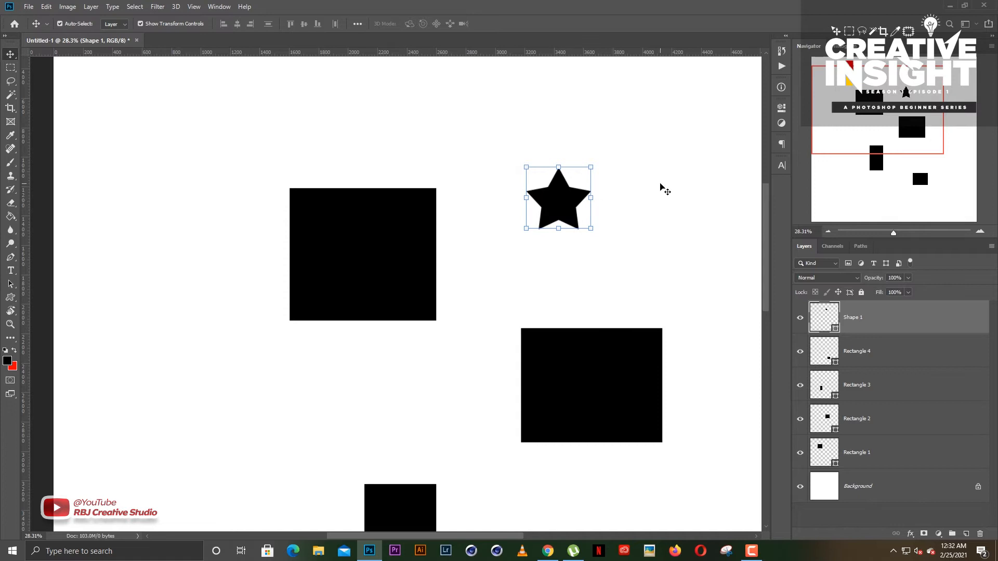
click(662, 187)
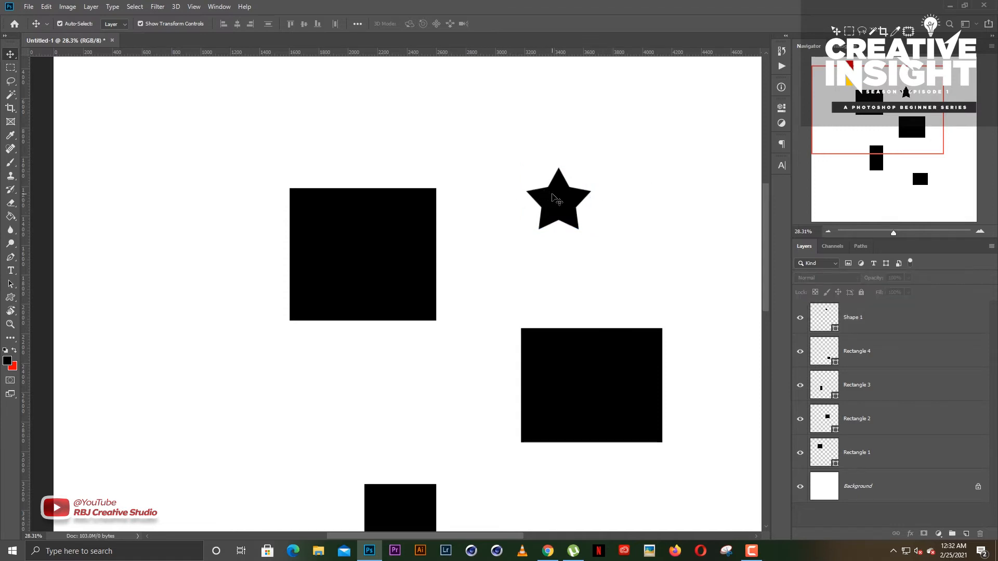
mouse_move(554, 198)
mouse_down()
mouse_move(548, 210)
mouse_move(562, 215)
mouse_up()
click(659, 203)
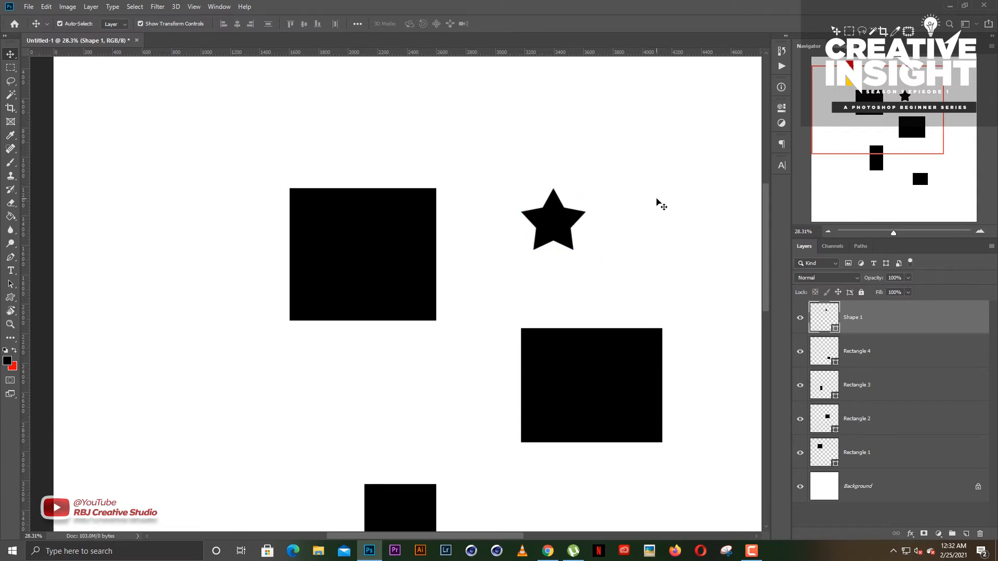
- Try stretching the star horizontally to about 240% of its width without changing its height
scroll(582, 215, up, 3)
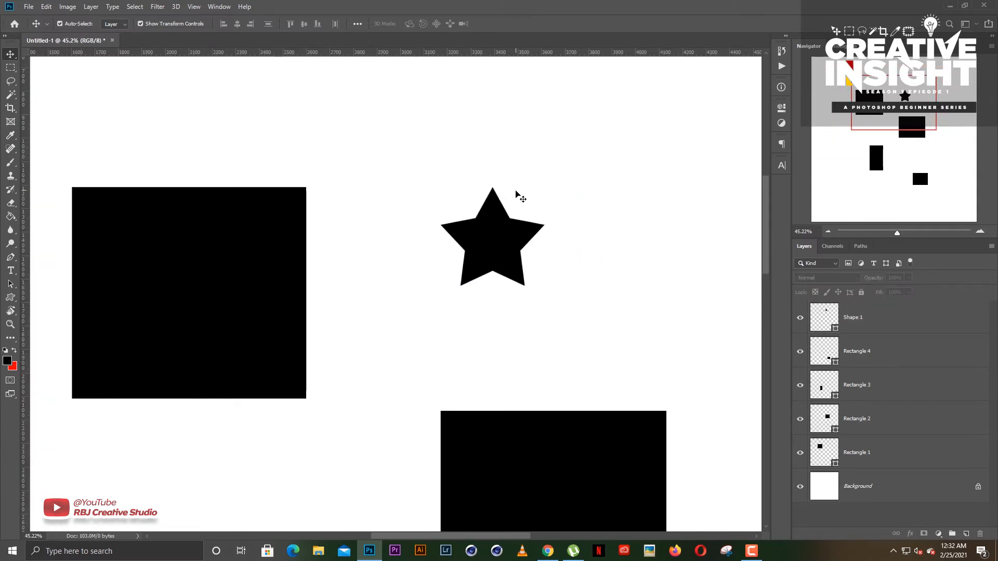
click(508, 220)
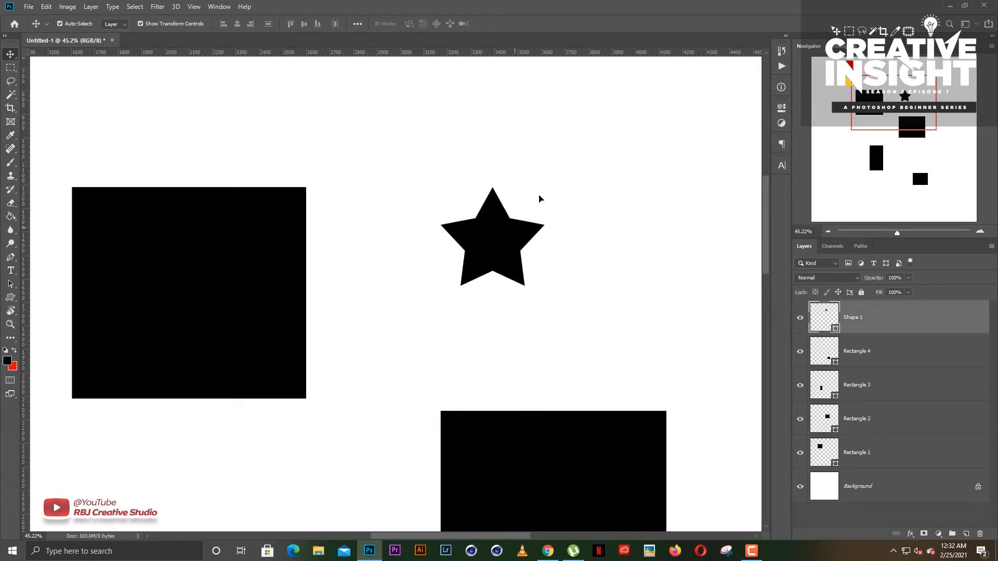
click(545, 185)
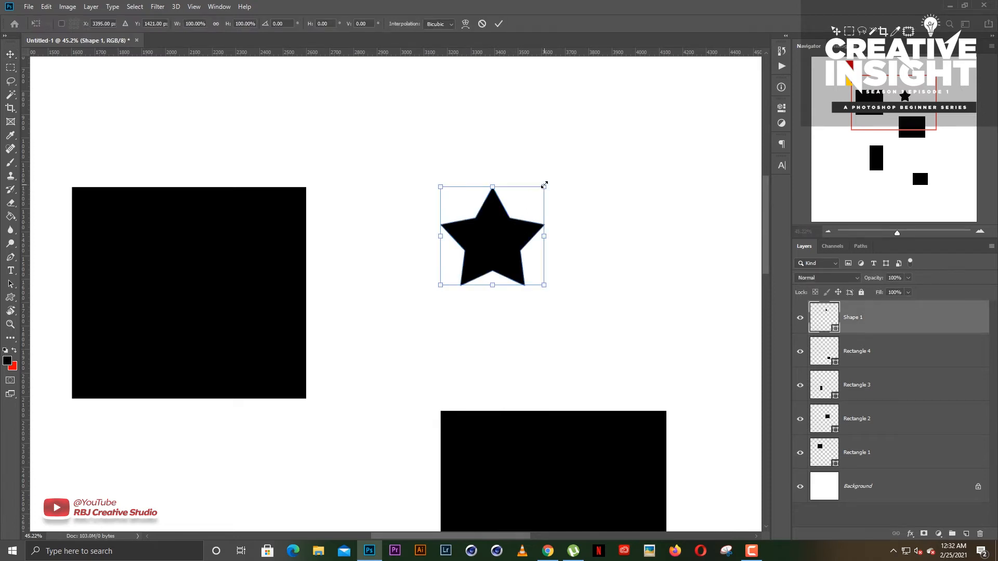
drag(544, 187, 694, 184)
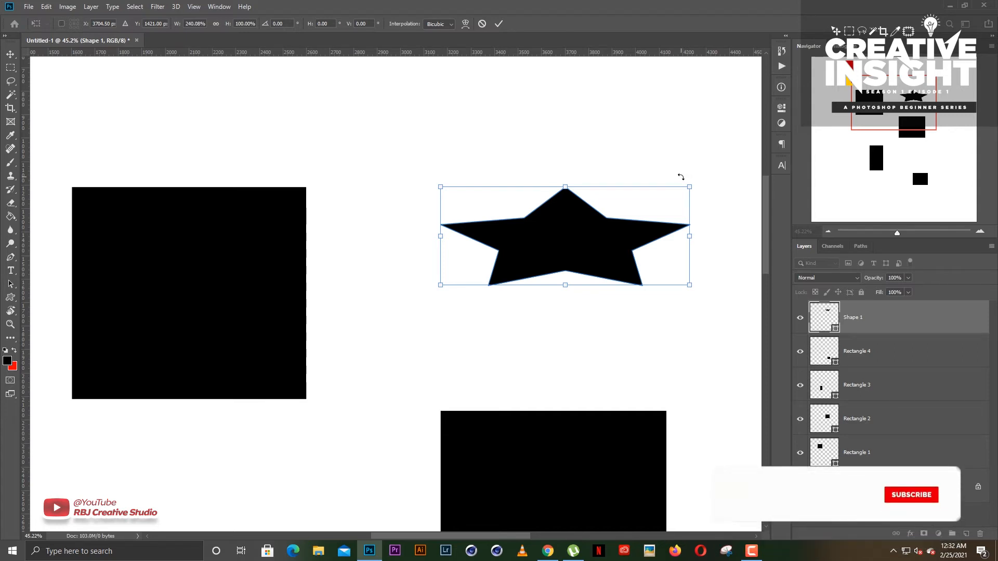
key(Escape)
click(591, 214)
- Try scaling the star proportionally from its corners to about 259% of its size
click(512, 244)
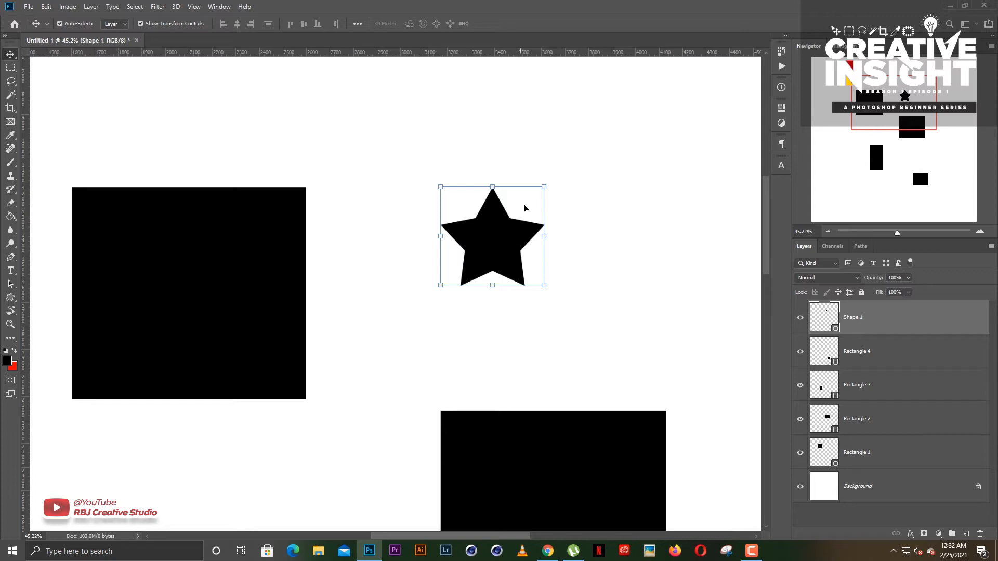
click(543, 188)
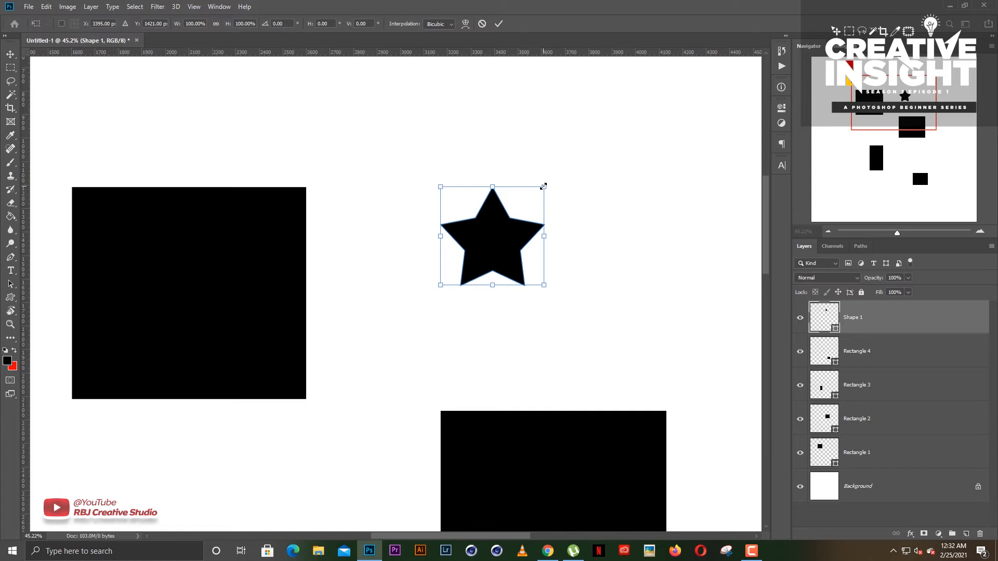
drag(542, 187, 663, 129)
drag(436, 292, 373, 365)
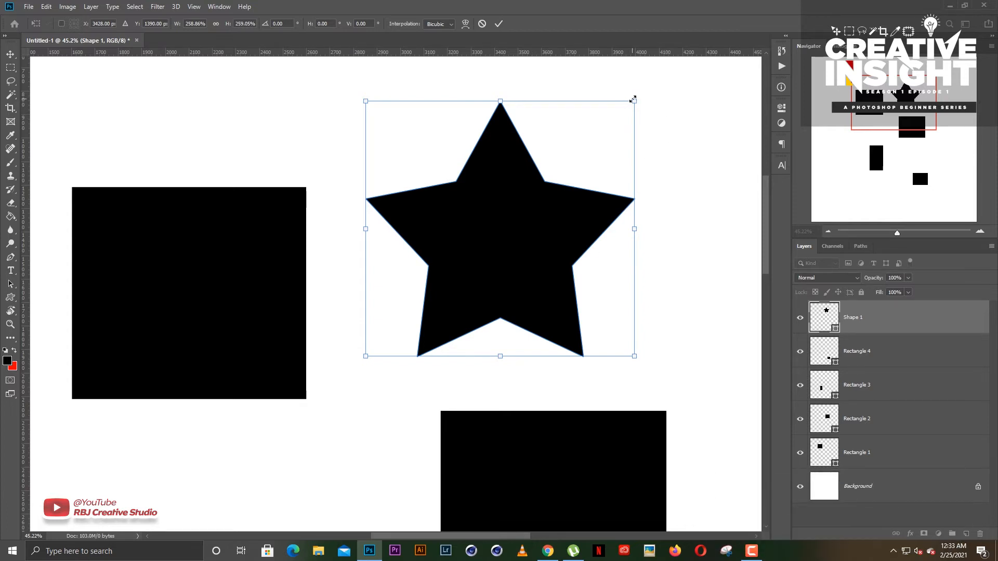
key(Escape)
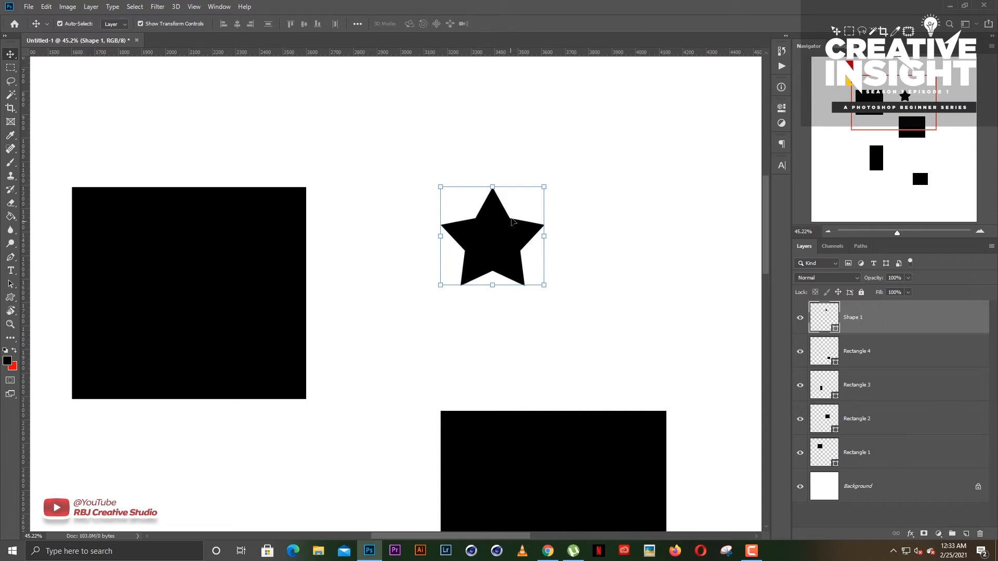
- Enlarge the star proportionally to a little over twice its size, and apply the transform
click(546, 188)
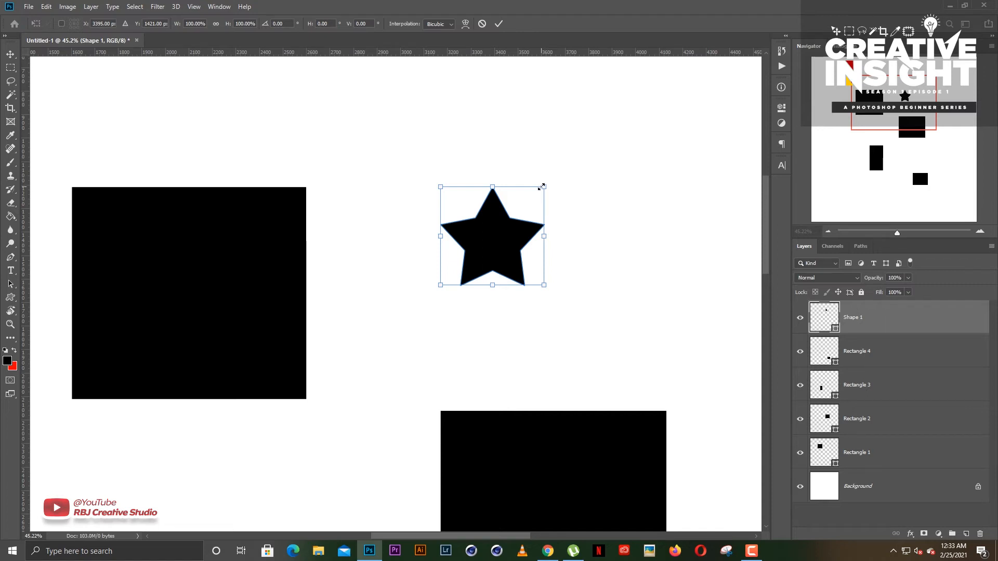
drag(548, 185, 606, 153)
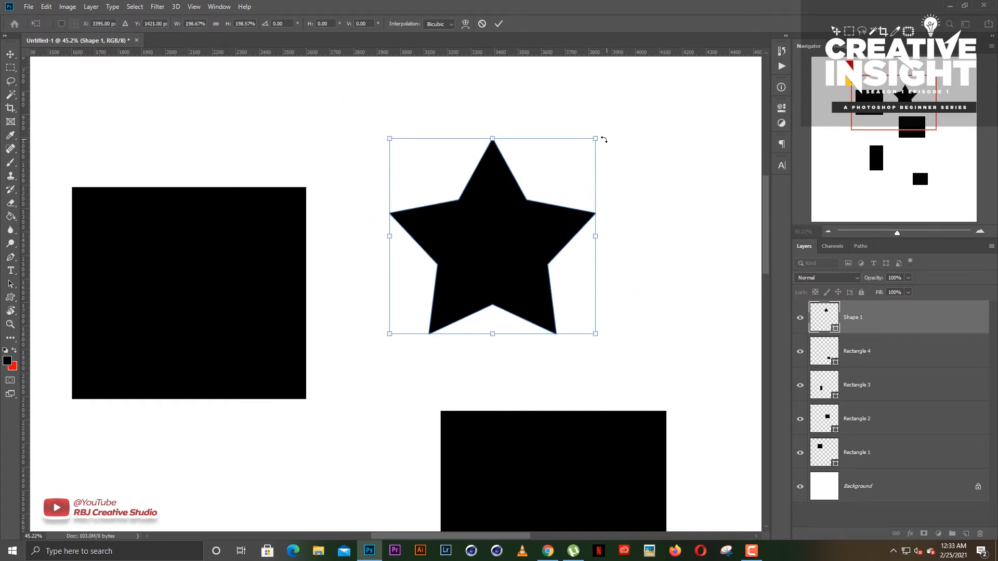
mouse_move(593, 139)
mouse_down()
mouse_move(650, 100)
mouse_move(586, 144)
mouse_up()
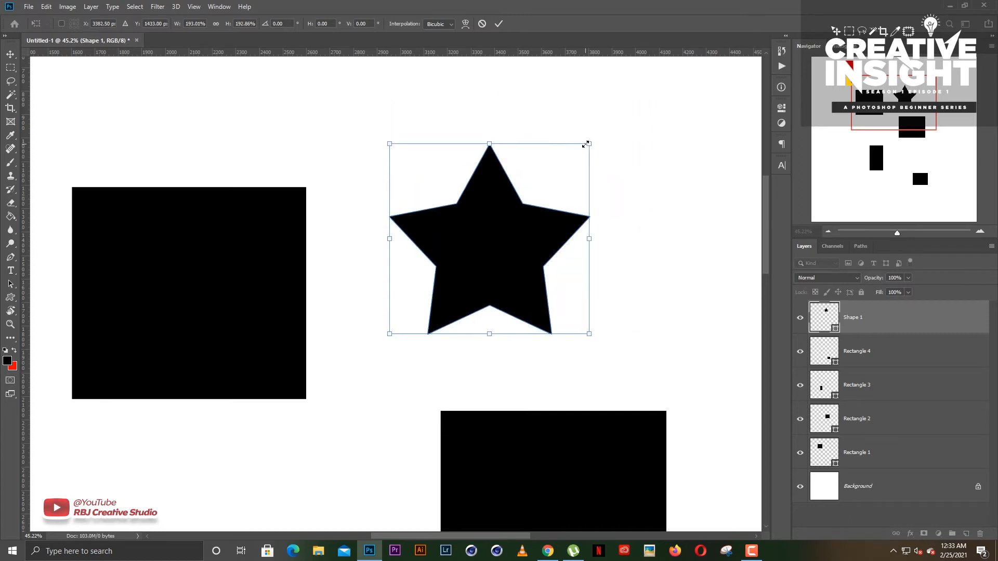
drag(585, 144, 601, 132)
key(Return)
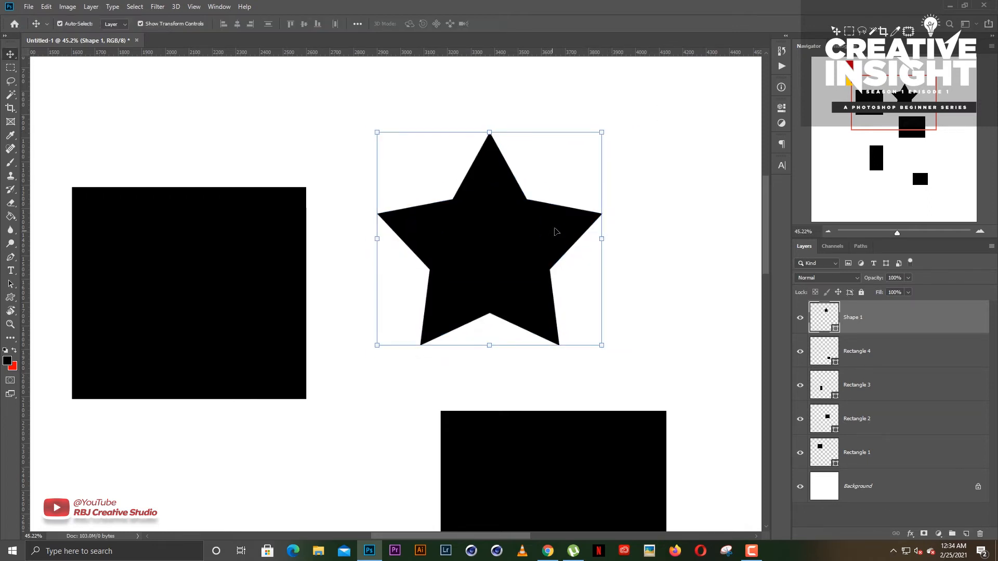
- Try scaling the enlarged star down to about 73% of its width and 68% of its height
key(ctrl+t)
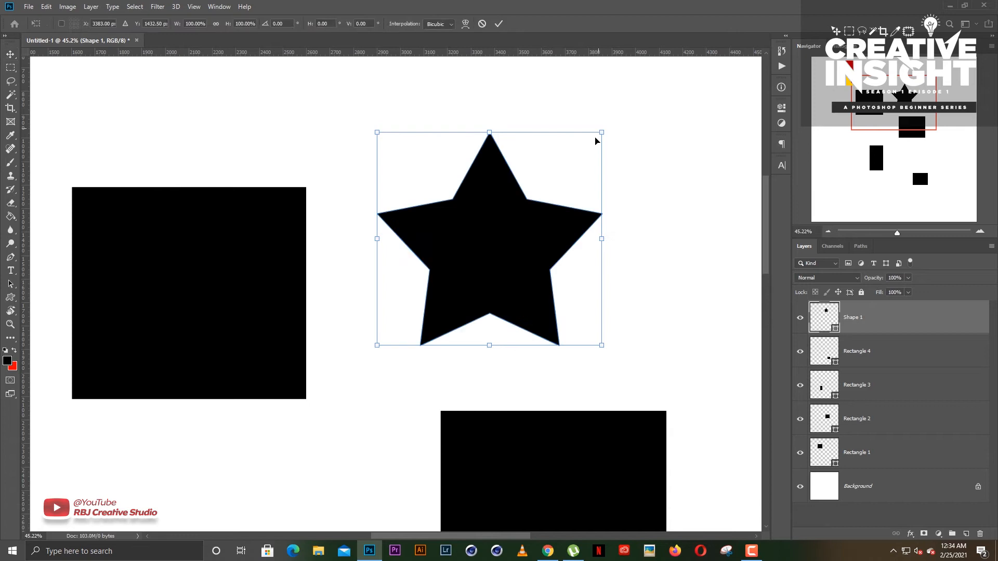
click(498, 23)
drag(598, 134, 539, 201)
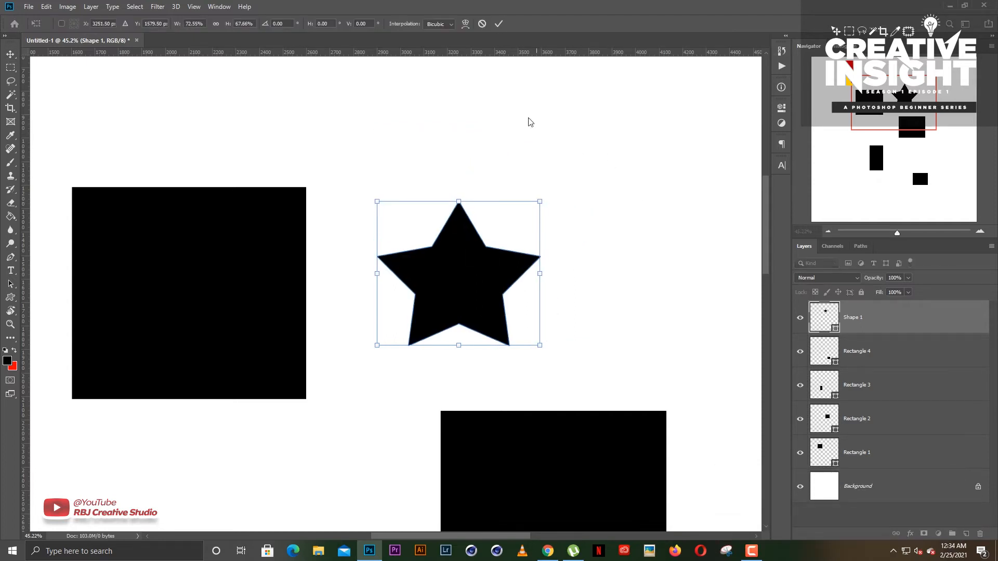
click(481, 24)
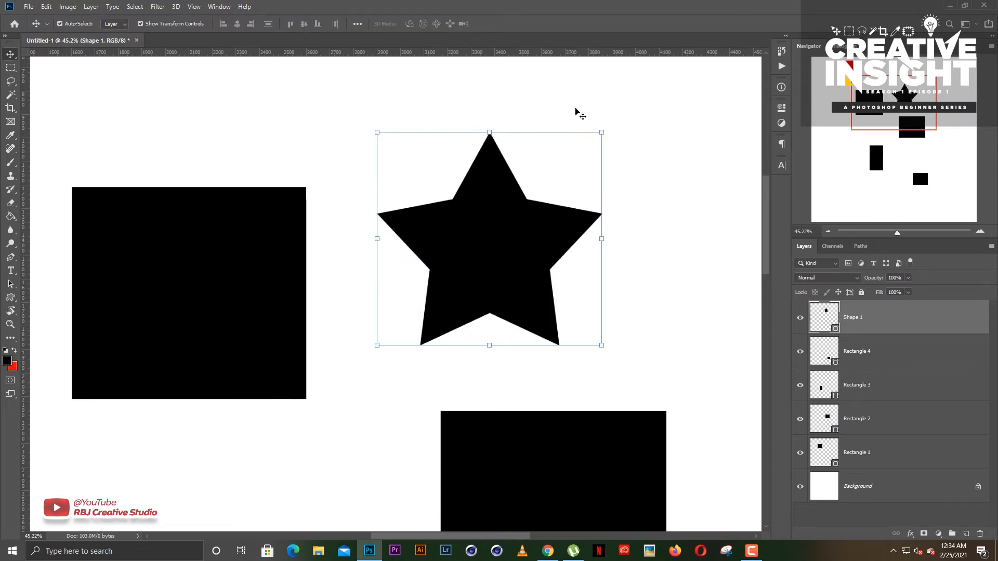
- Try scaling the star and the two largest rectangles down together as one selection
scroll(501, 229, down, 3)
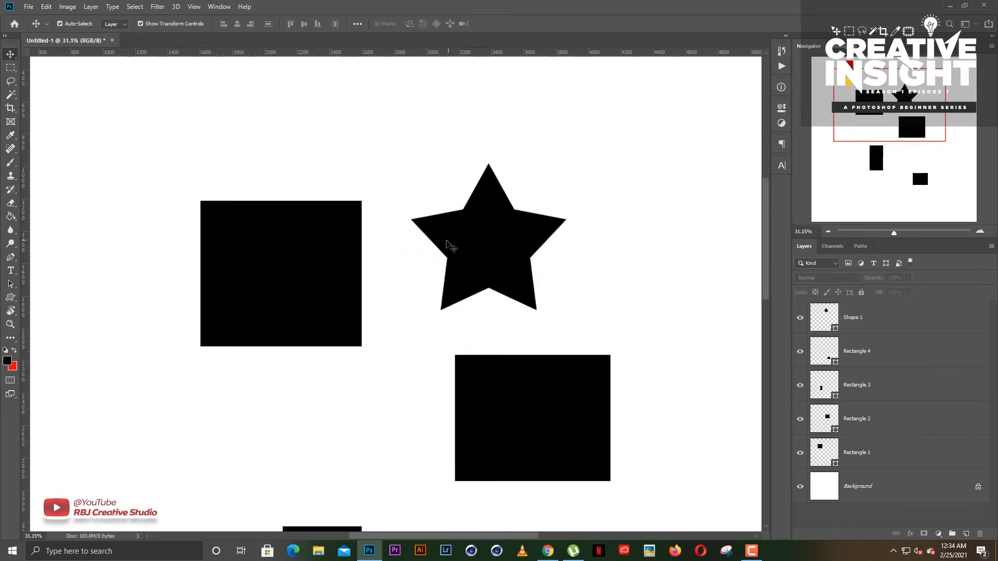
scroll(311, 208, down, 2)
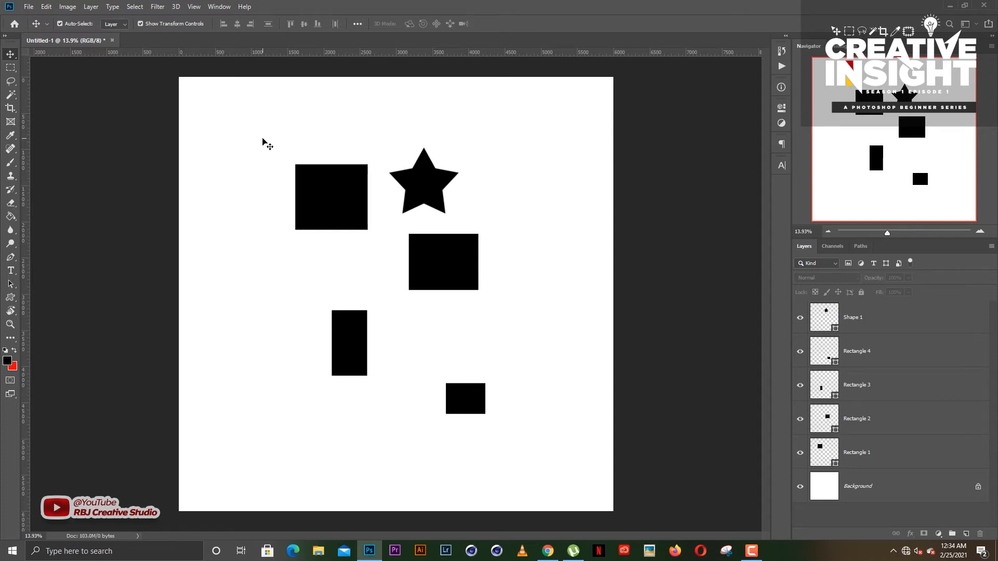
drag(263, 139, 503, 297)
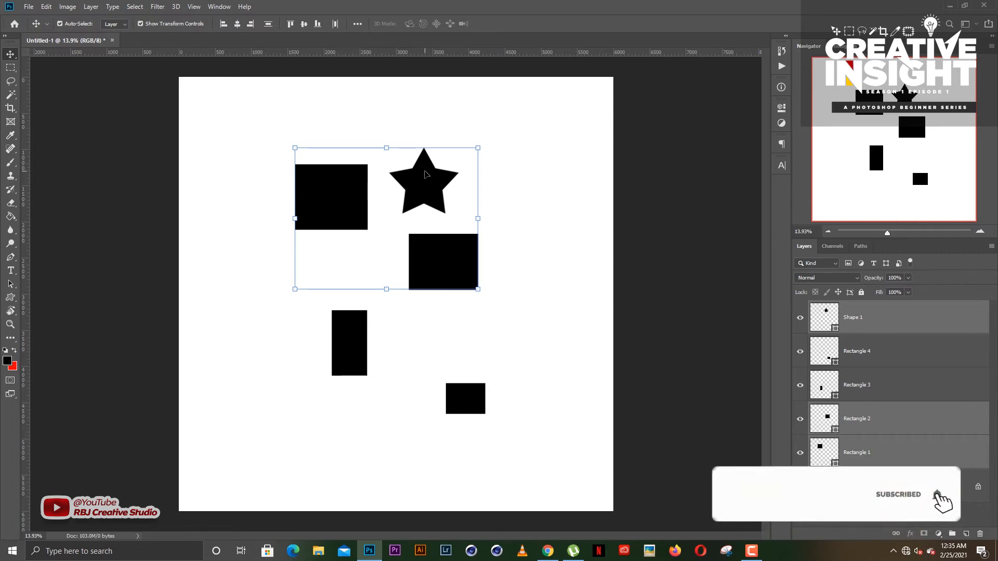
click(407, 165)
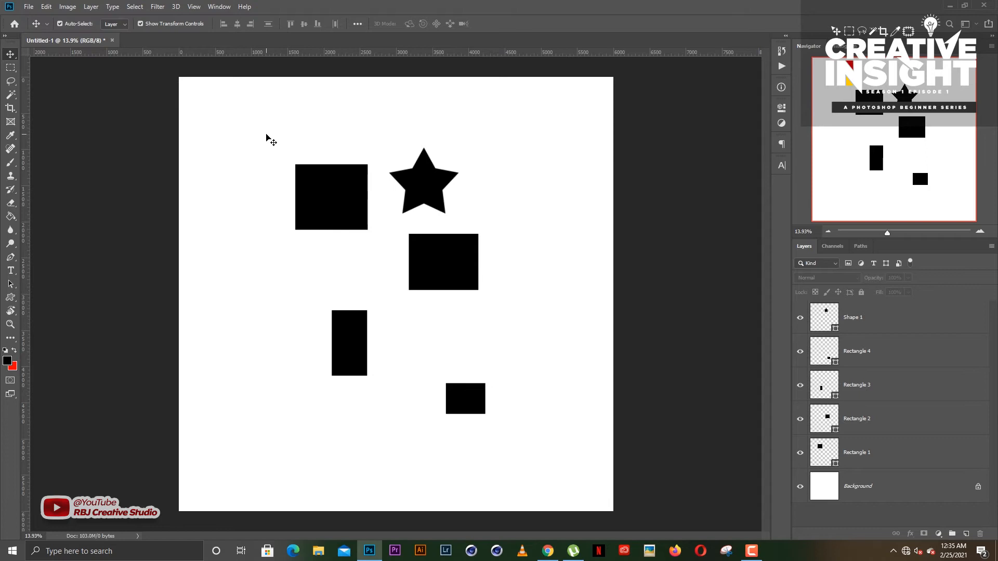
drag(267, 136, 489, 295)
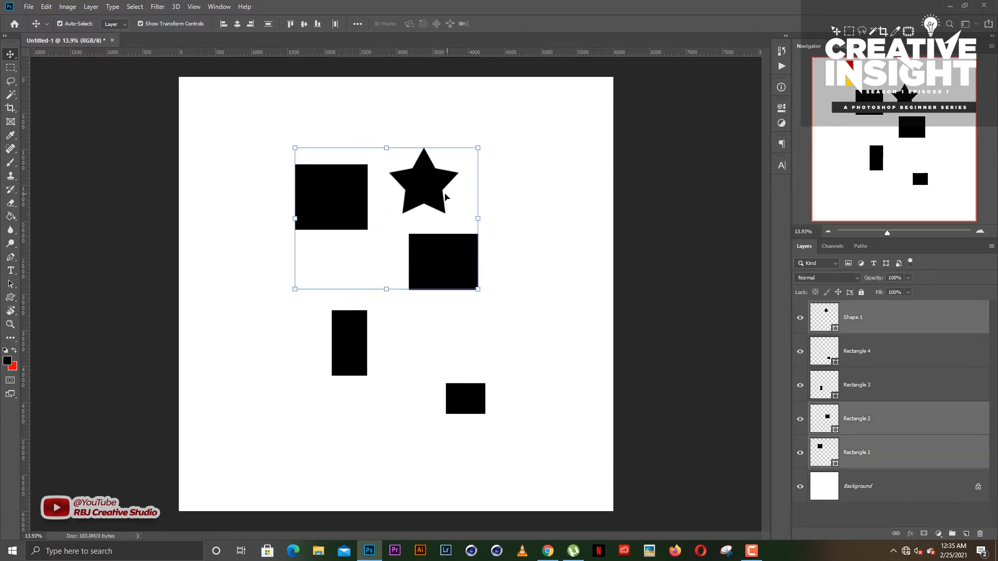
click(477, 148)
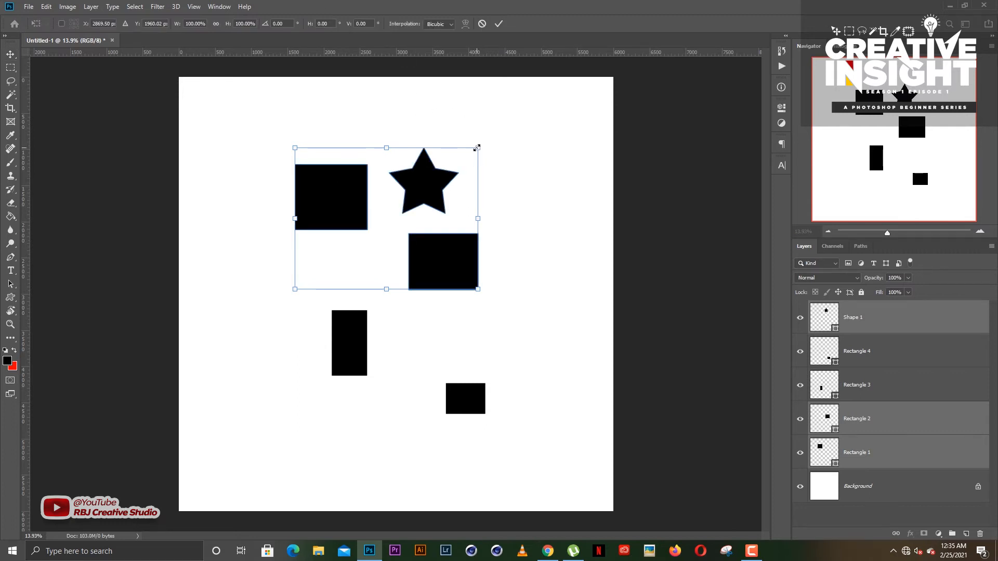
drag(475, 149, 450, 167)
click(482, 23)
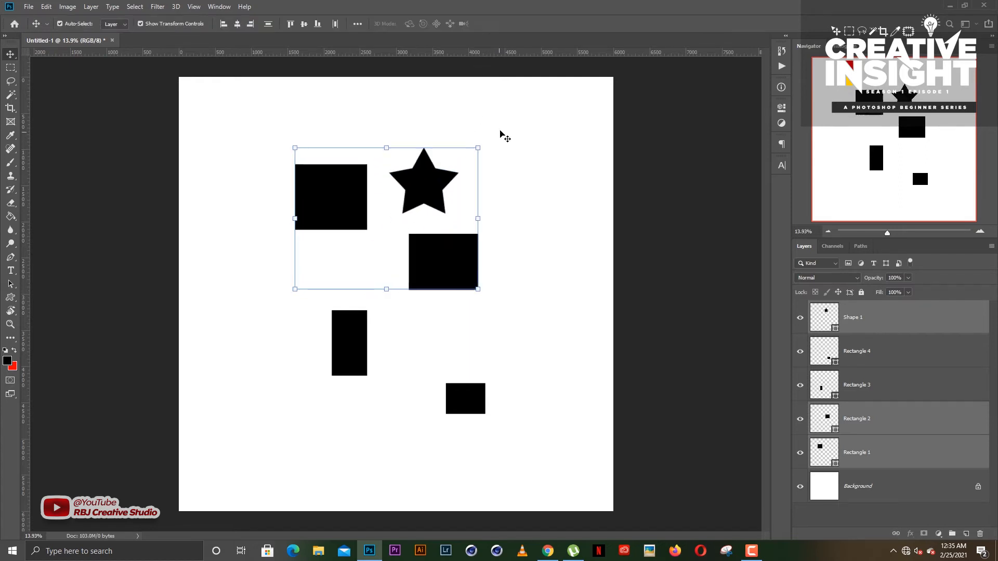
- Select the star and the two largest rectangles together, and move them slightly left and down
drag(260, 129, 475, 276)
mouse_move(455, 256)
mouse_down()
mouse_move(458, 243)
mouse_move(453, 276)
mouse_move(444, 270)
mouse_up()
- Try shrinking the three selected shapes slightly from the corner of their shared bounding box, and deselect them
key(ctrl+t)
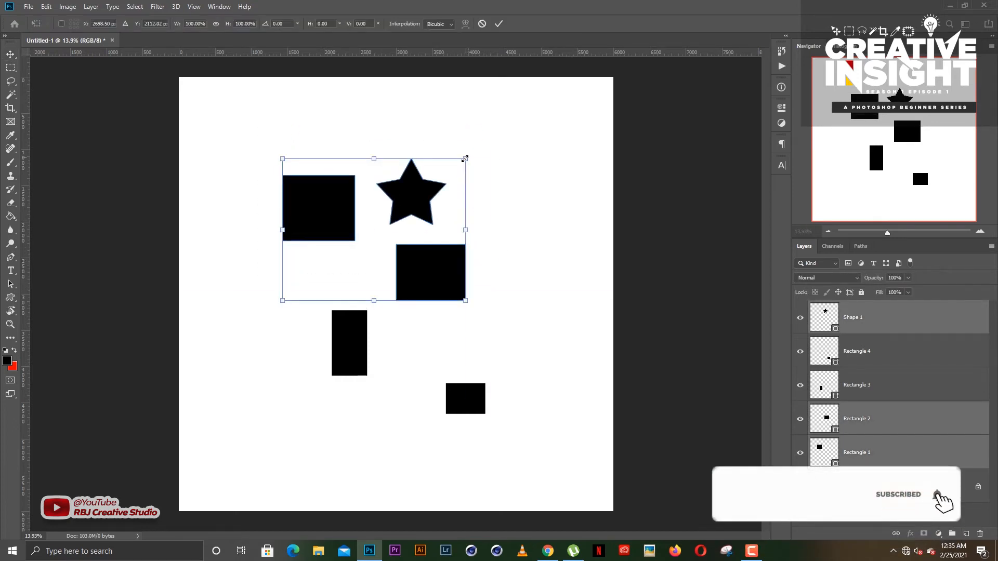
drag(466, 157, 457, 167)
click(482, 24)
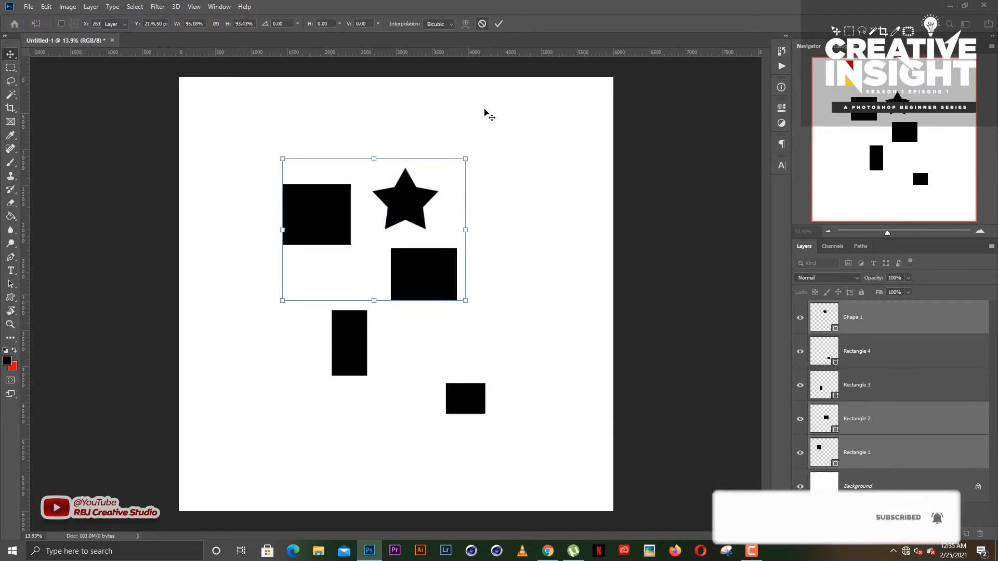
click(511, 189)
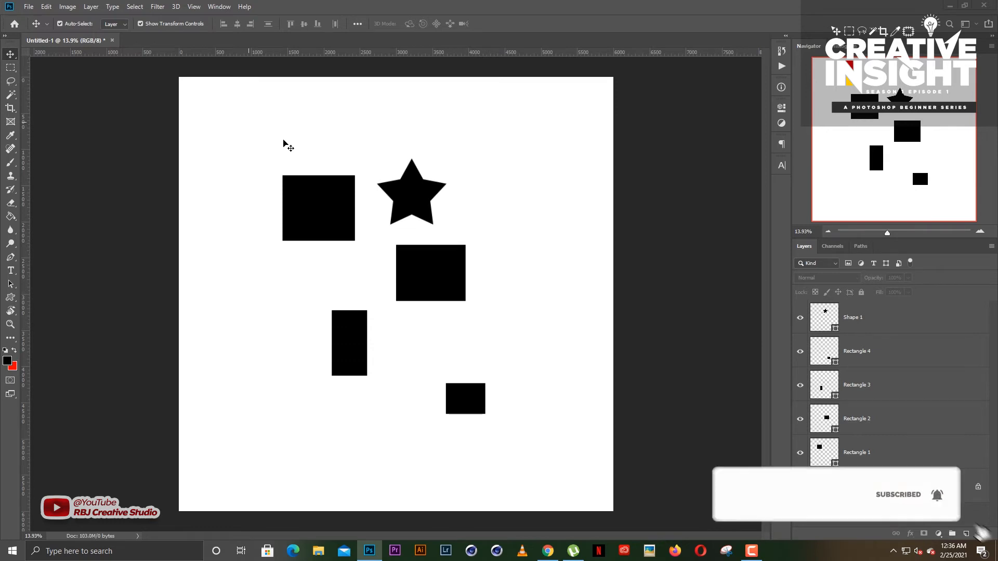
right_click(11, 56)
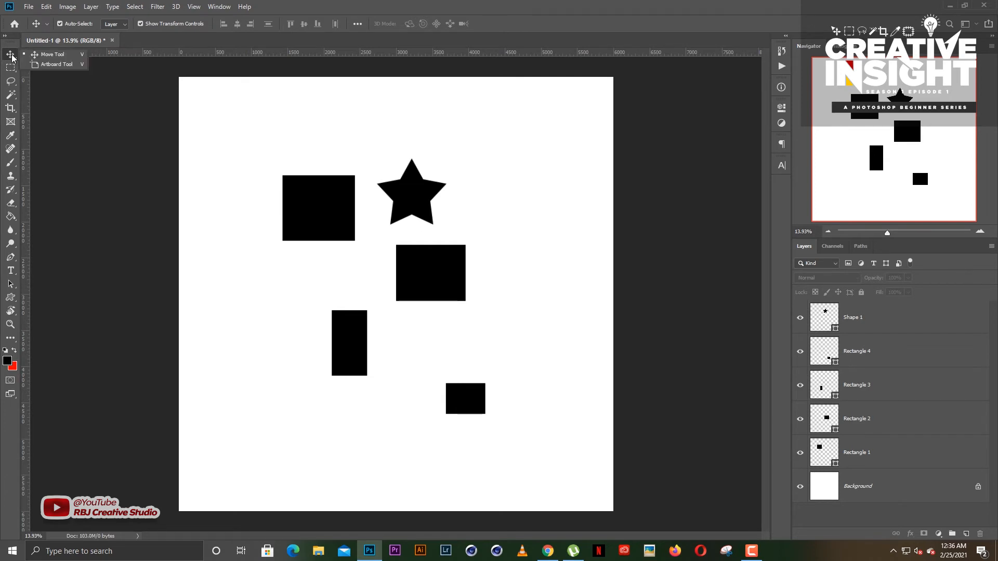
click(51, 55)
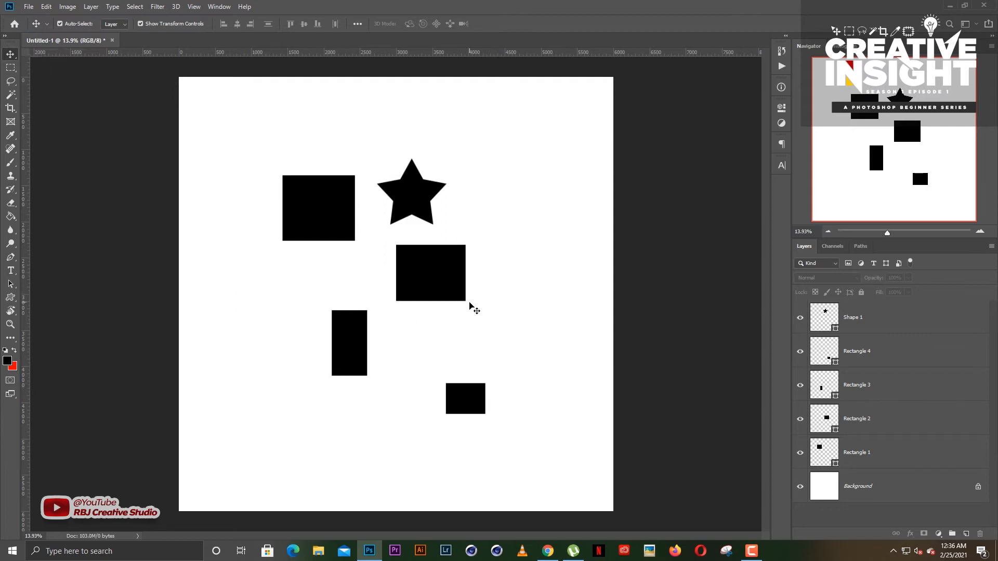
scroll(469, 304, down, 2)
scroll(465, 304, up, 2)
scroll(452, 294, down, 3)
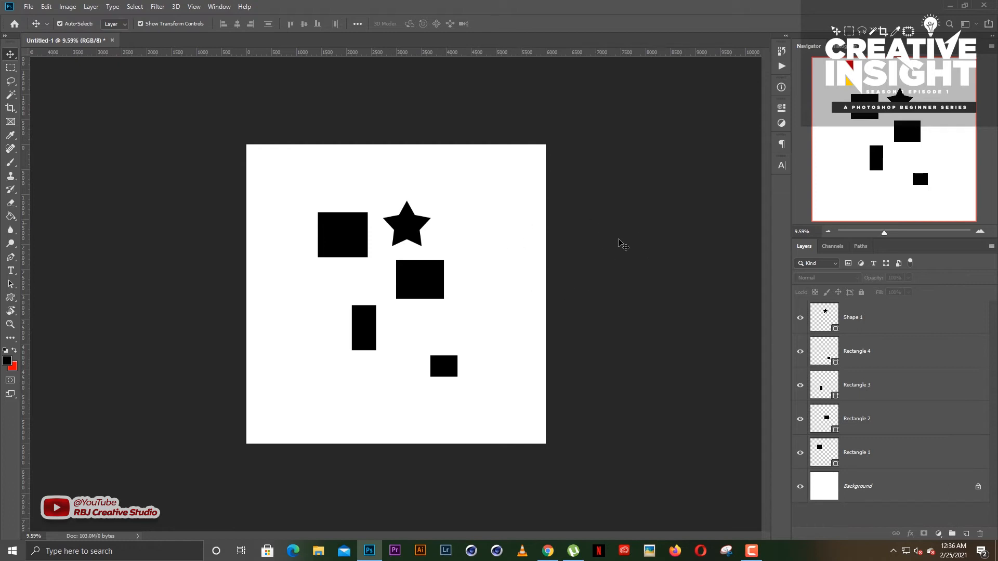
right_click(9, 58)
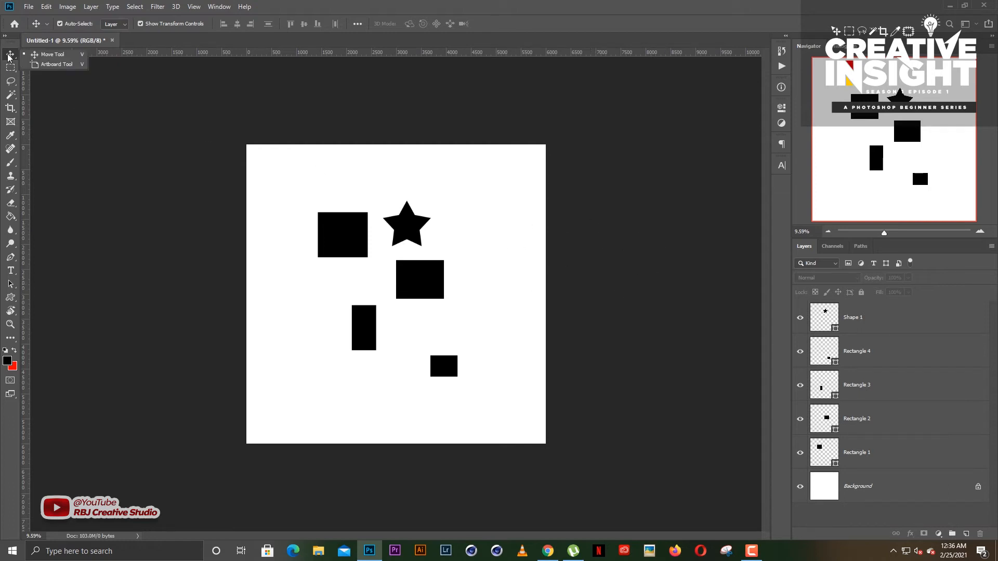
click(54, 55)
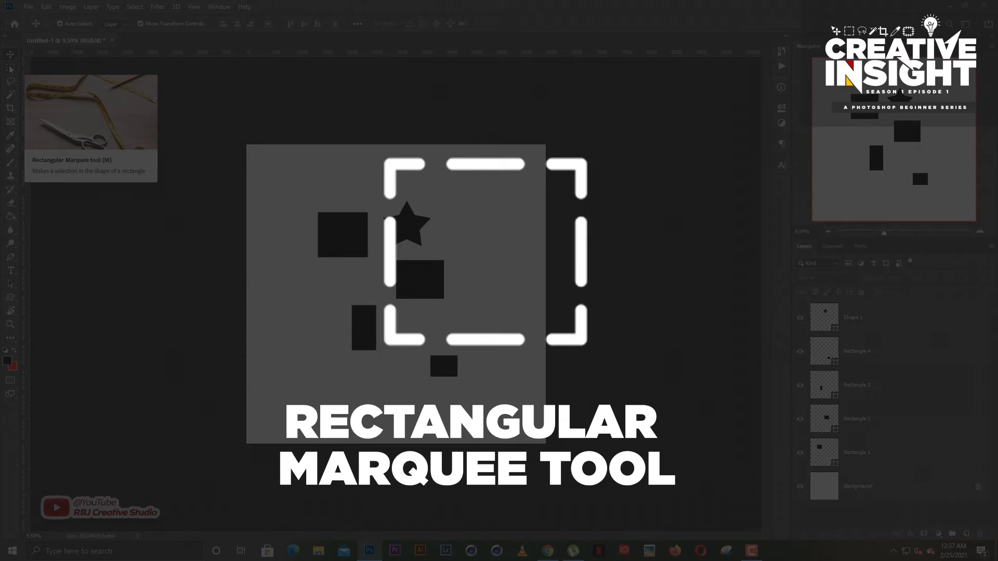
- Select the lower half of the large left rectangle, including a margin around it, with the Rectangular Marquee tool
click(11, 69)
right_click(10, 69)
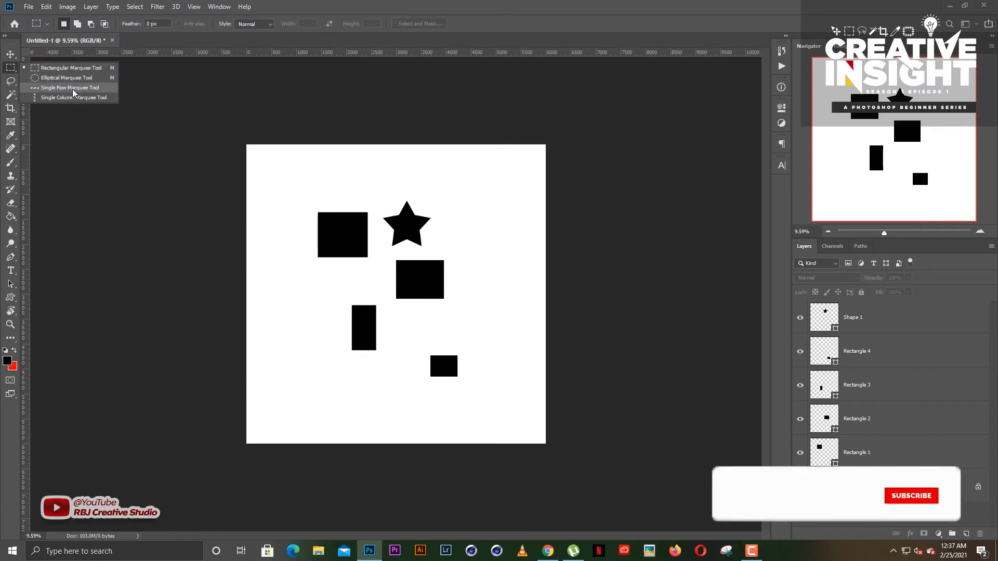
click(63, 72)
scroll(397, 221, up, 7)
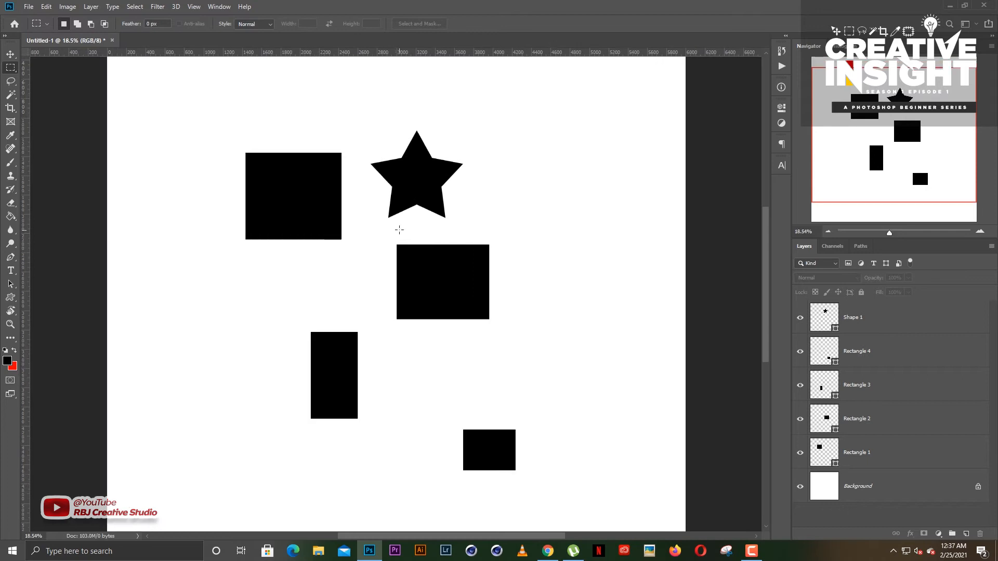
scroll(338, 191, up, 7)
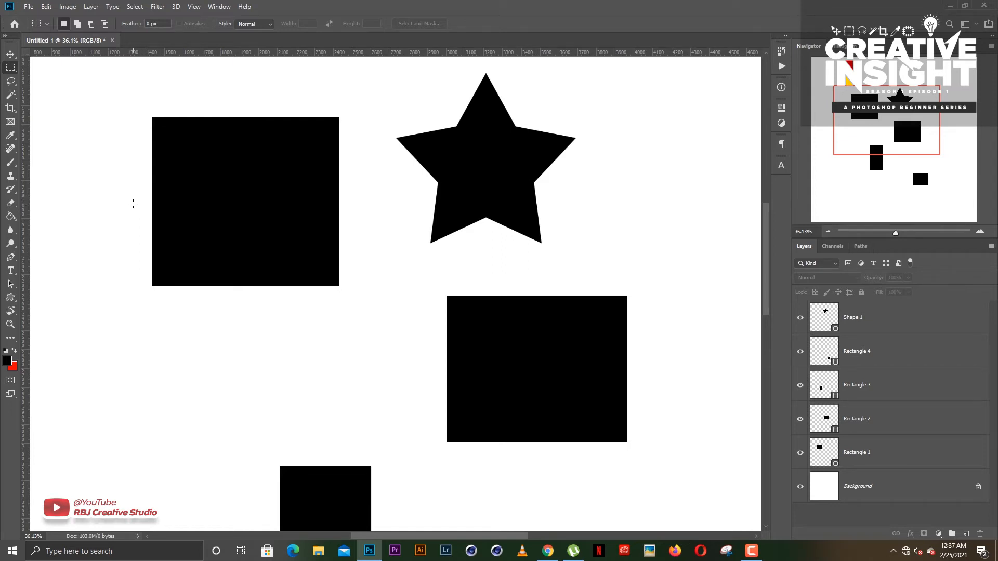
drag(133, 203, 358, 300)
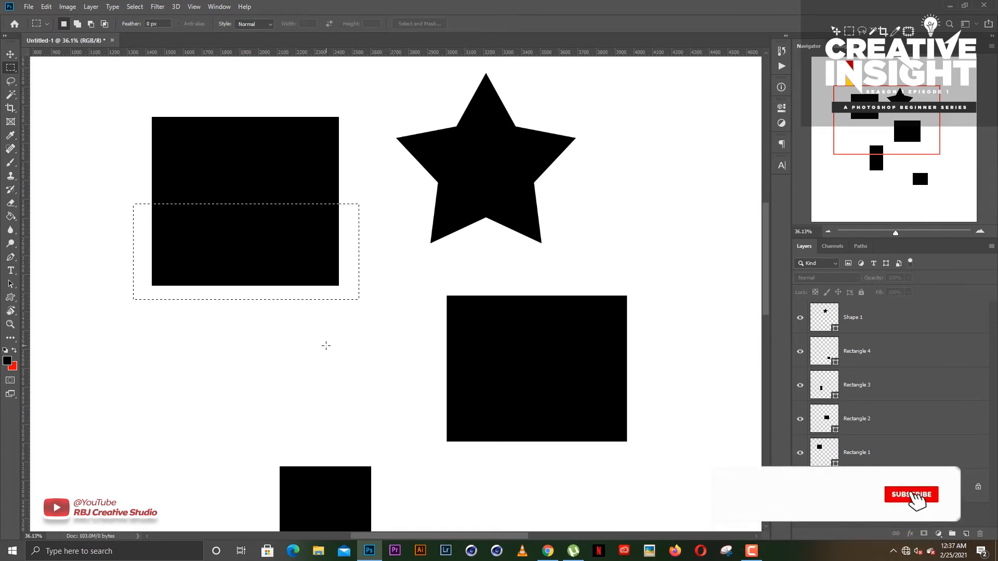
click(108, 187)
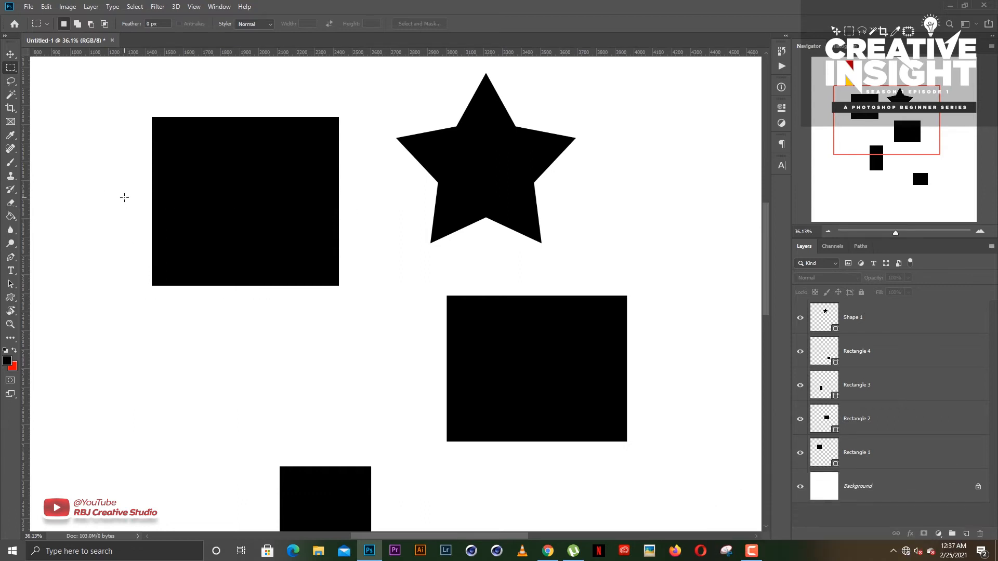
drag(124, 198, 358, 307)
right_click(11, 71)
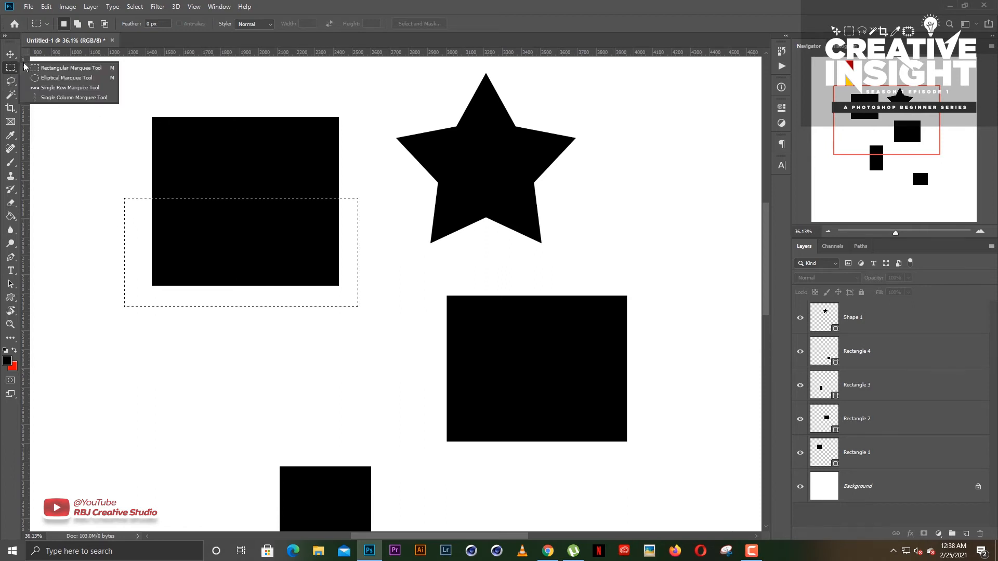
click(245, 7)
click(252, 4)
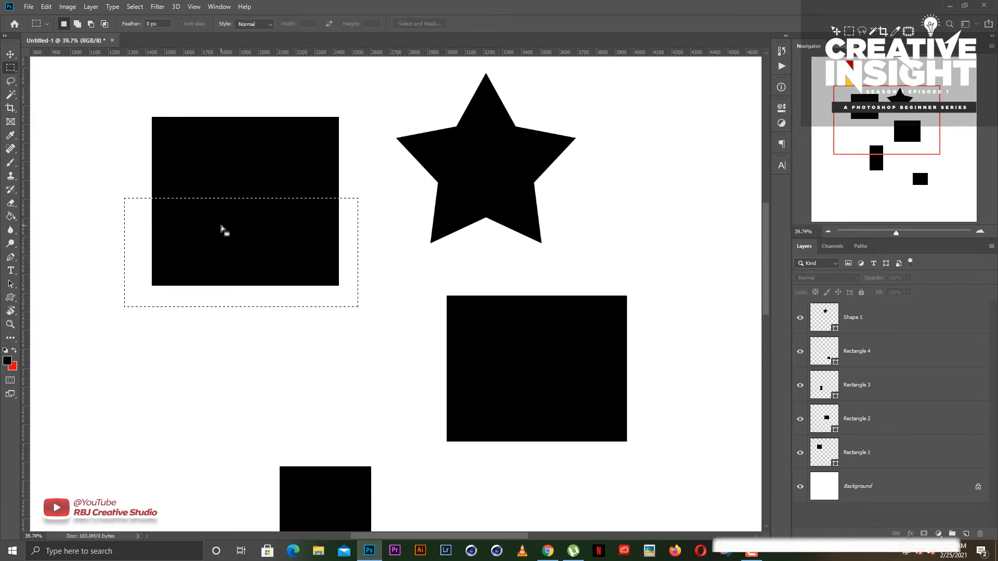
scroll(220, 226, up, 1)
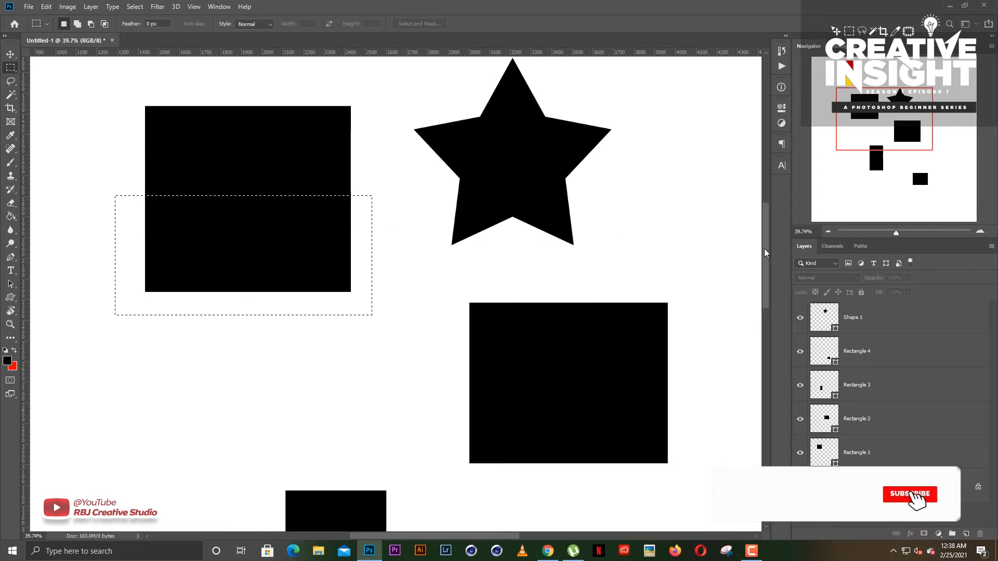
scroll(660, 209, up, 2)
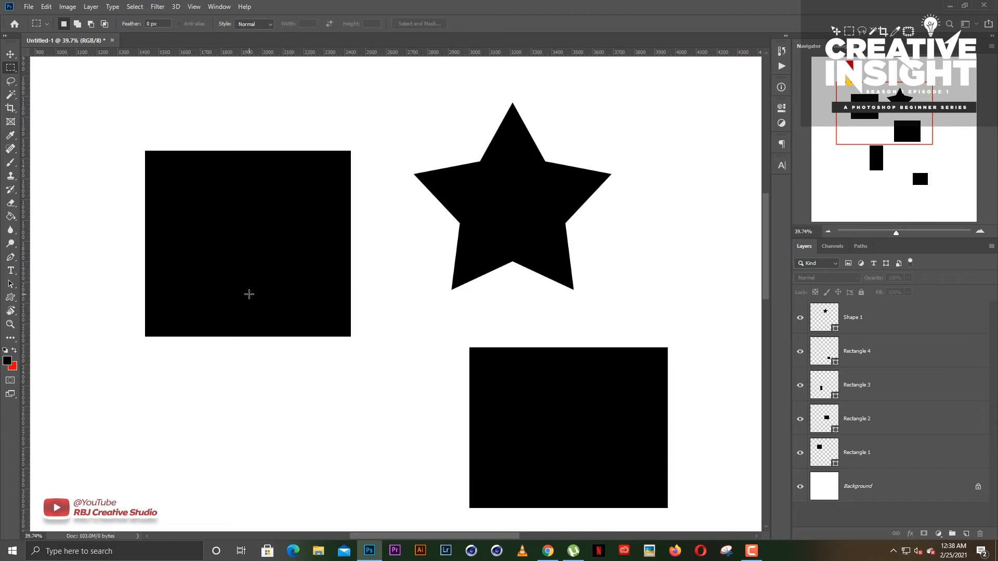
- Draw a circular selection overlapping the lower-right corner of the large left rectangle with the Elliptical Marquee tool
right_click(11, 70)
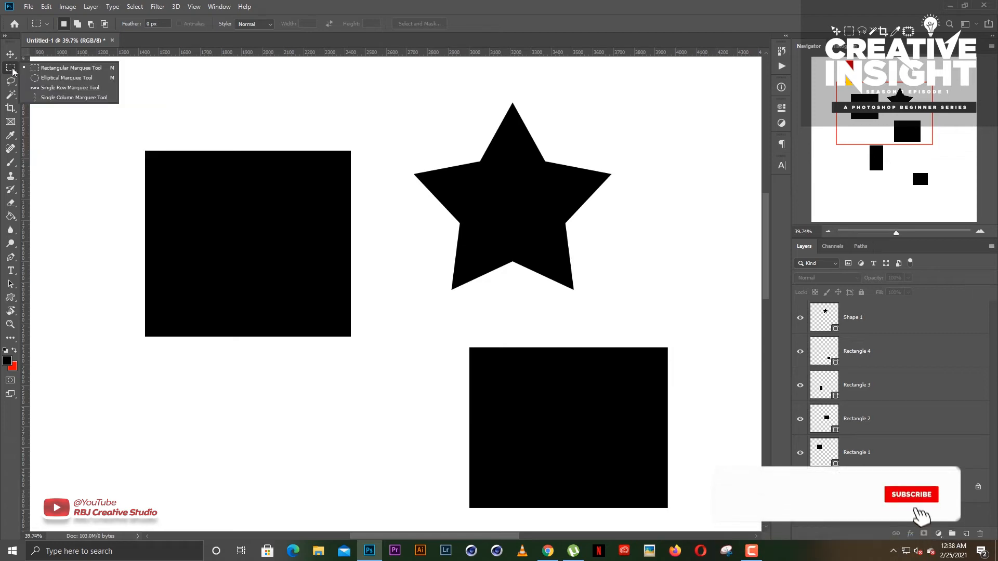
click(58, 78)
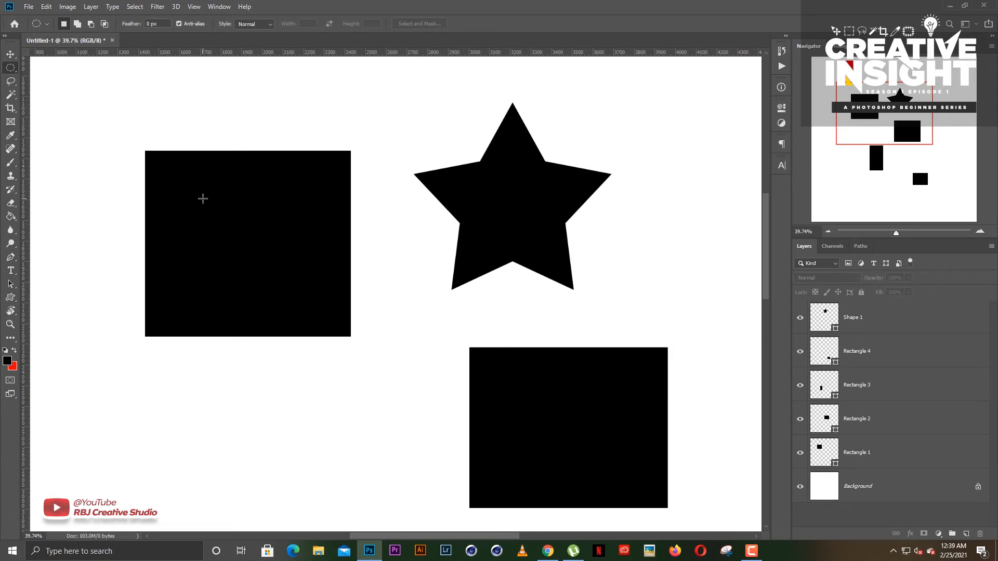
drag(203, 199, 372, 317)
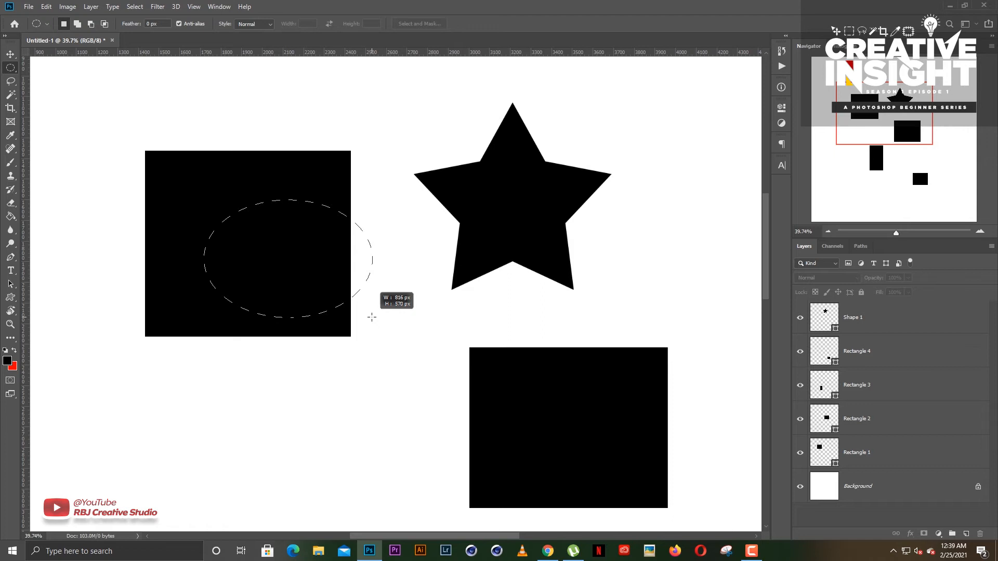
drag(371, 317, 367, 371)
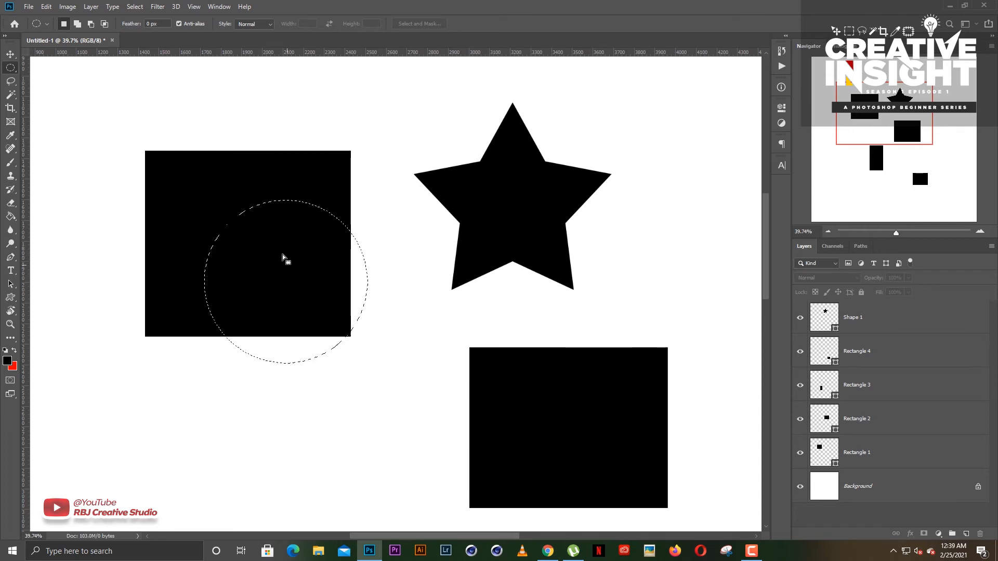
- Clear the circular selection and switch to the Rectangular Marquee tool
click(175, 167)
right_click(10, 68)
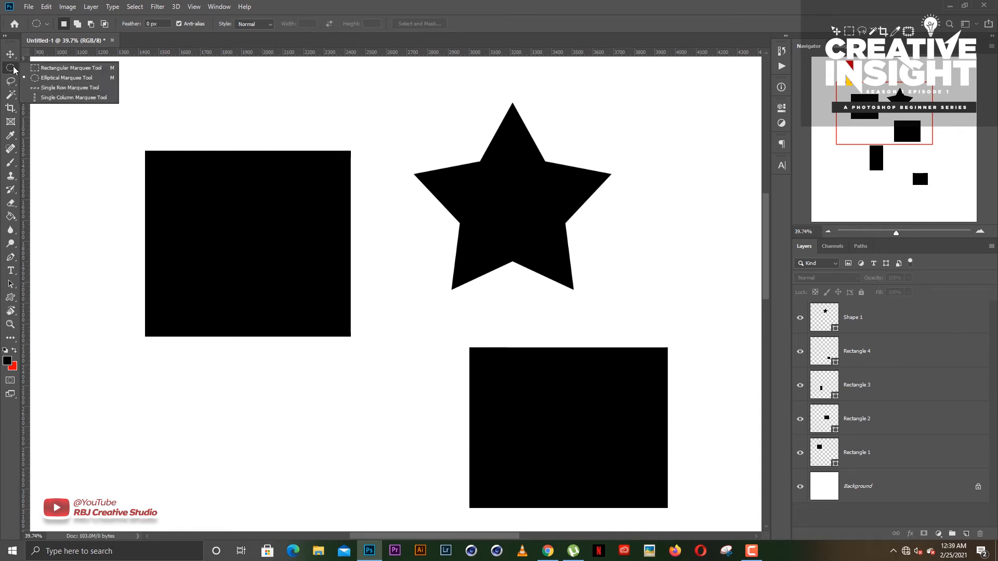
click(44, 68)
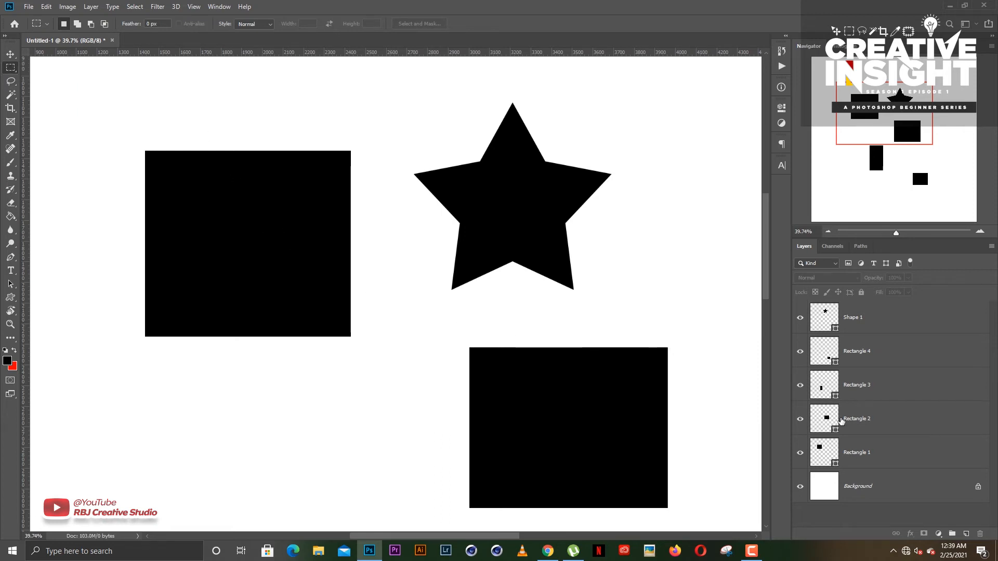
- Select the large left rectangle with the Move tool and move it slightly right and down
click(870, 423)
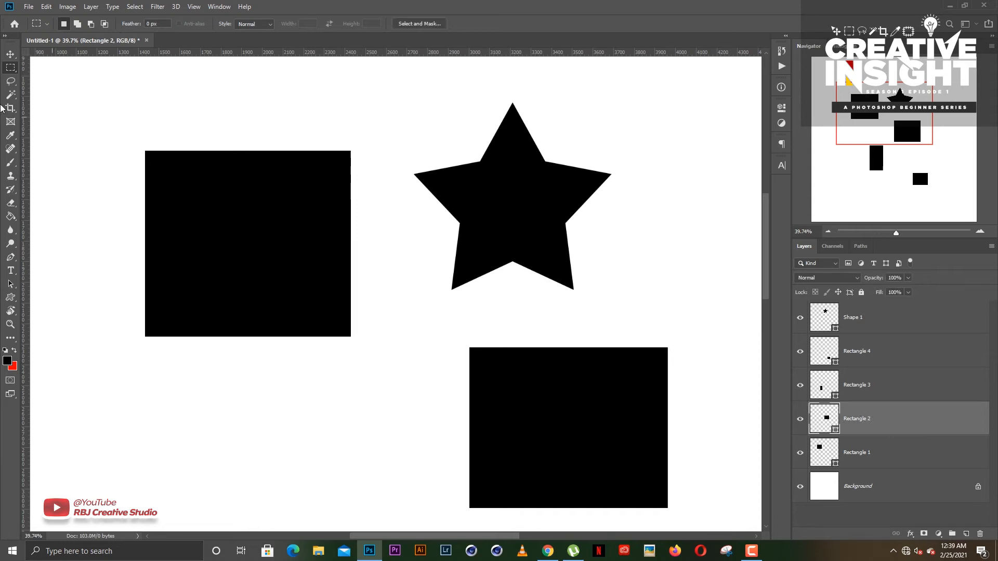
click(11, 54)
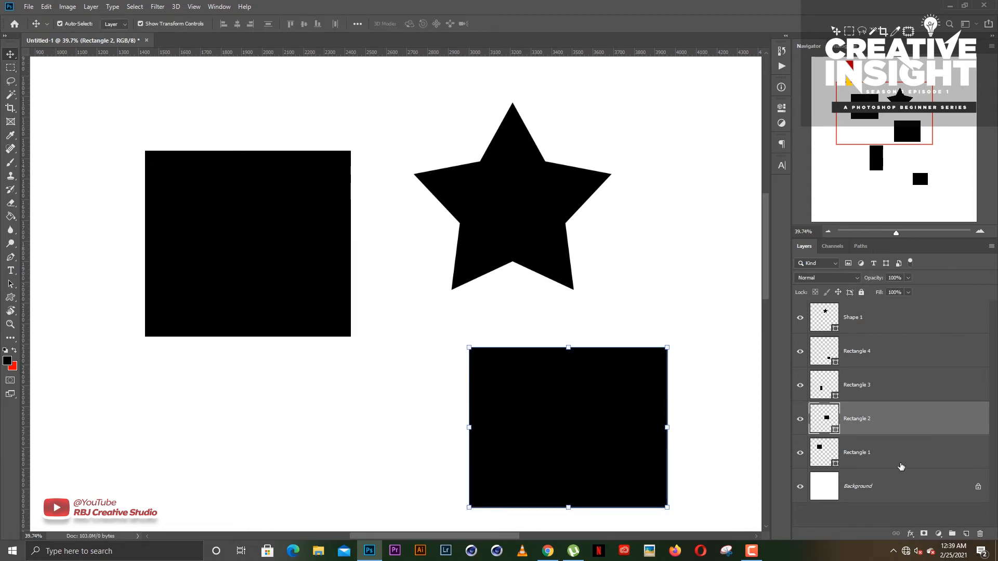
click(282, 226)
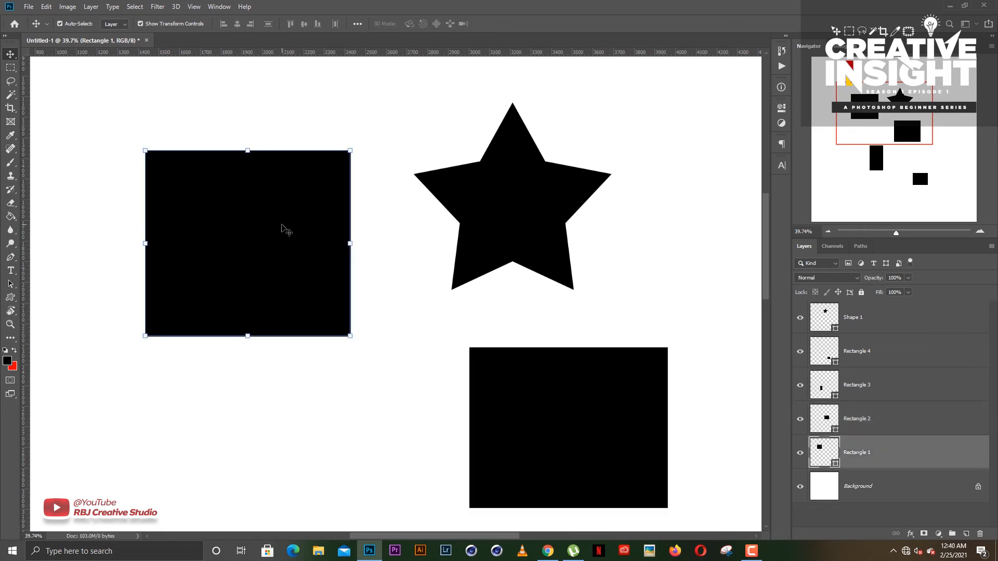
drag(281, 231, 289, 243)
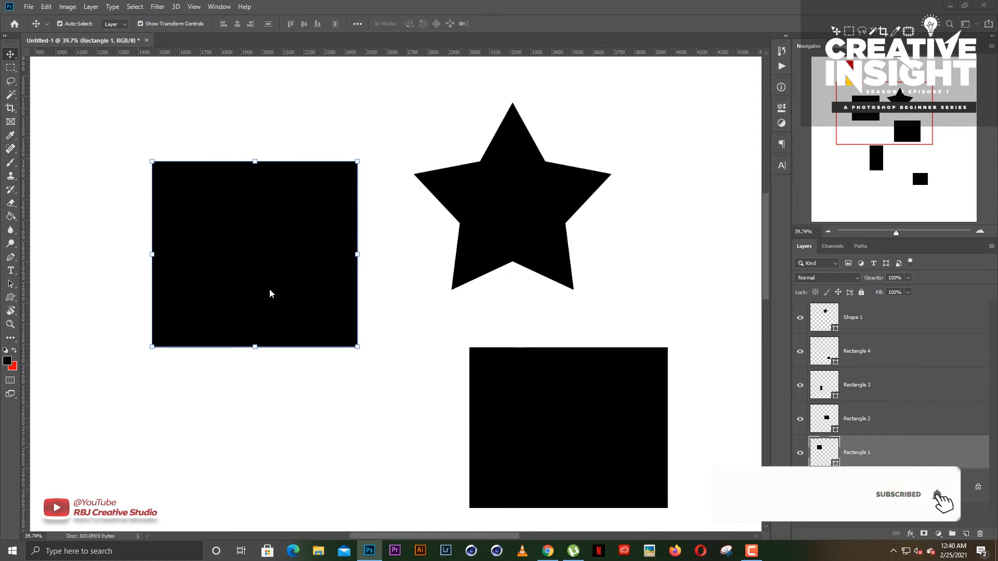
- Rasterize the Rectangle 1 layer and select its lower half, including a margin around it, with the Rectangular Marquee tool
right_click(872, 453)
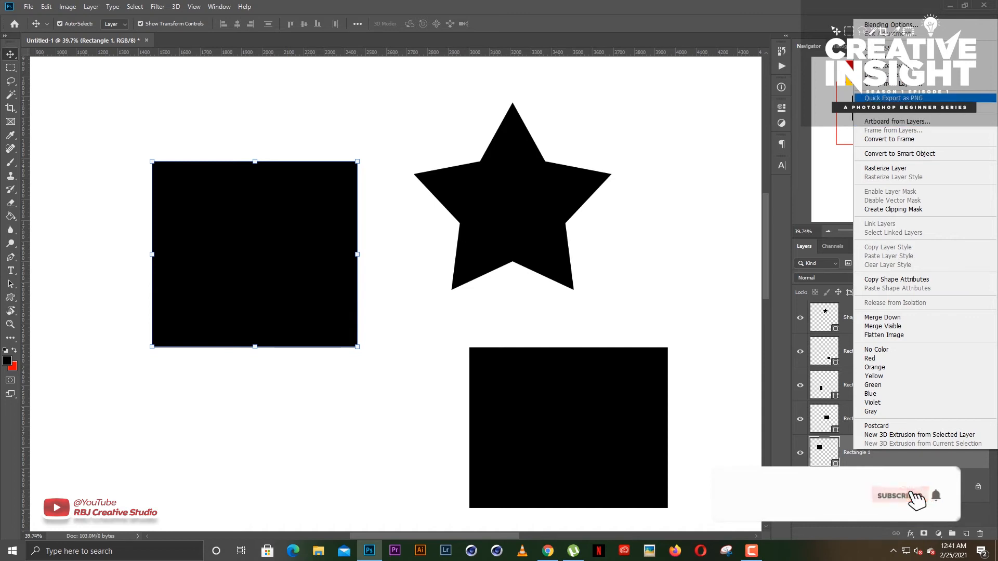
click(876, 175)
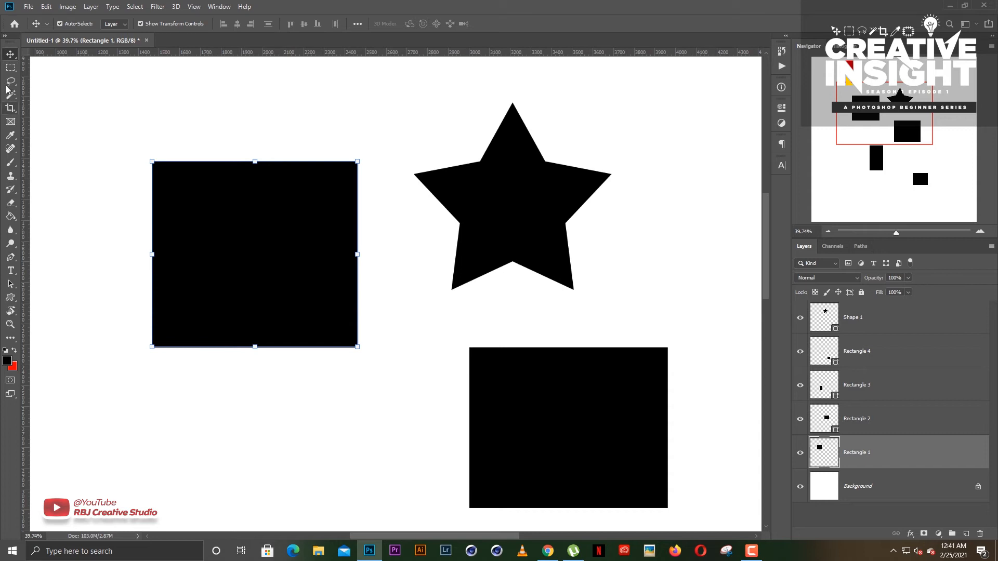
click(10, 67)
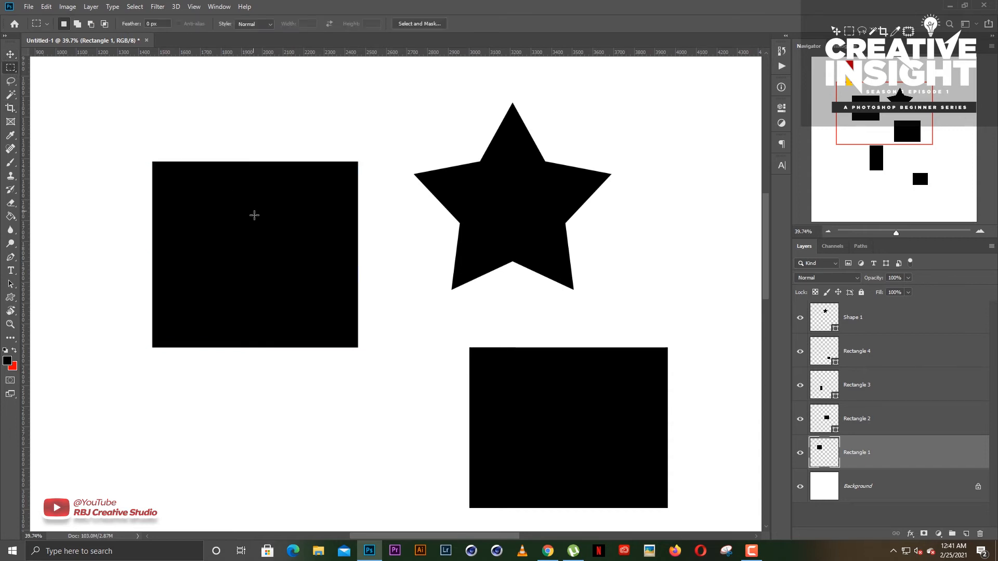
drag(134, 260, 399, 367)
- Try copying the selected lower half to its own layer and placing it below the rectangle, and remove the copy
right_click(267, 294)
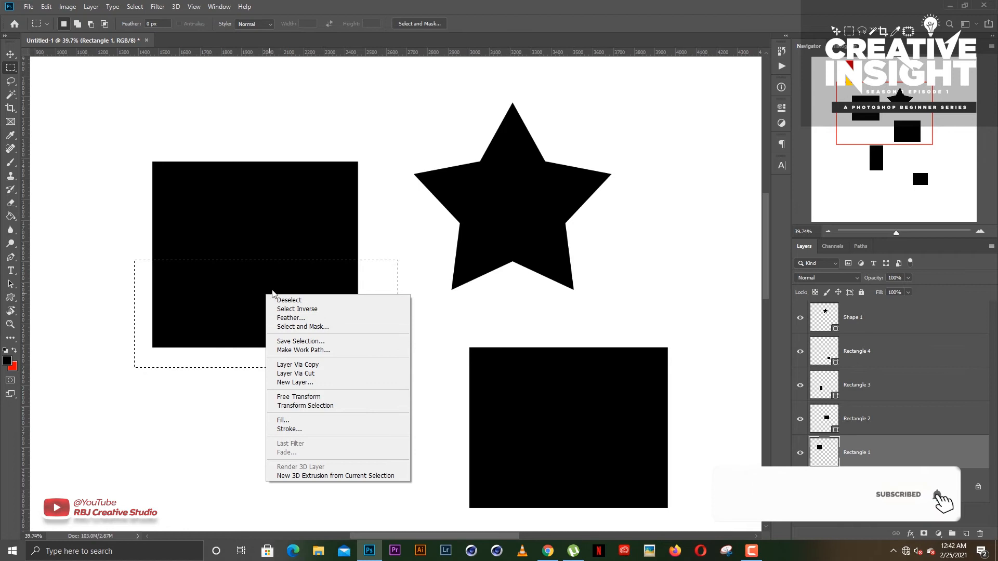
click(299, 365)
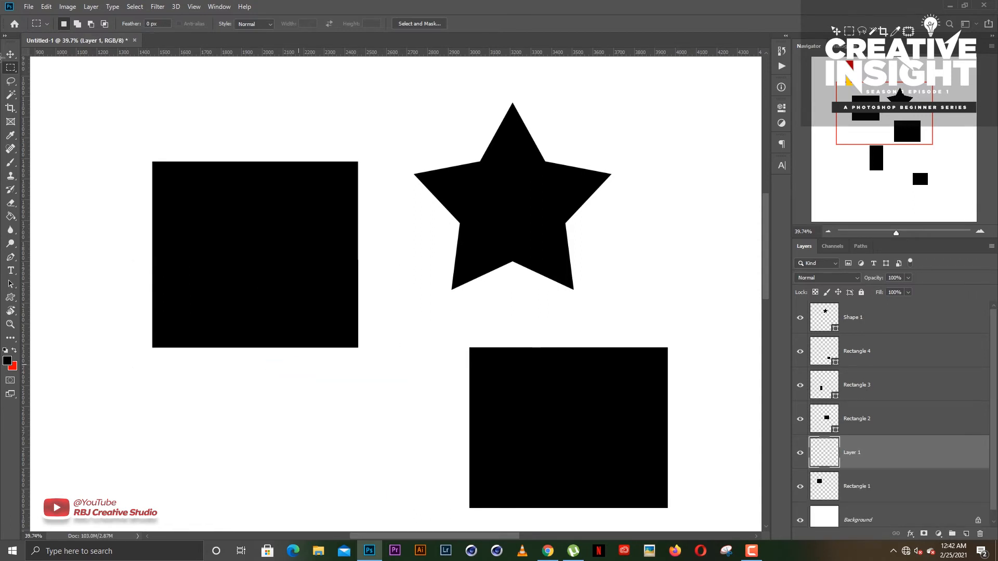
click(10, 56)
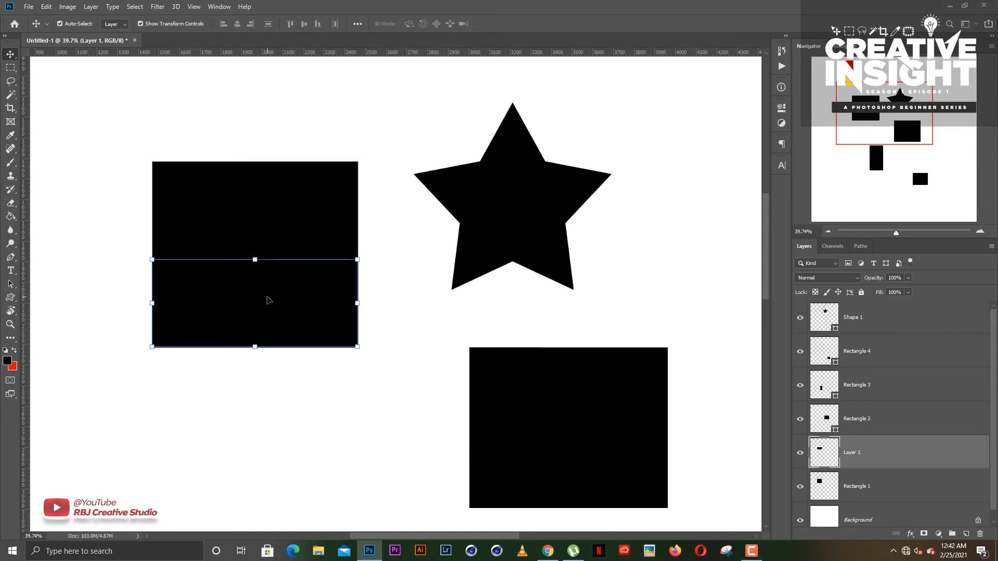
drag(267, 300, 266, 402)
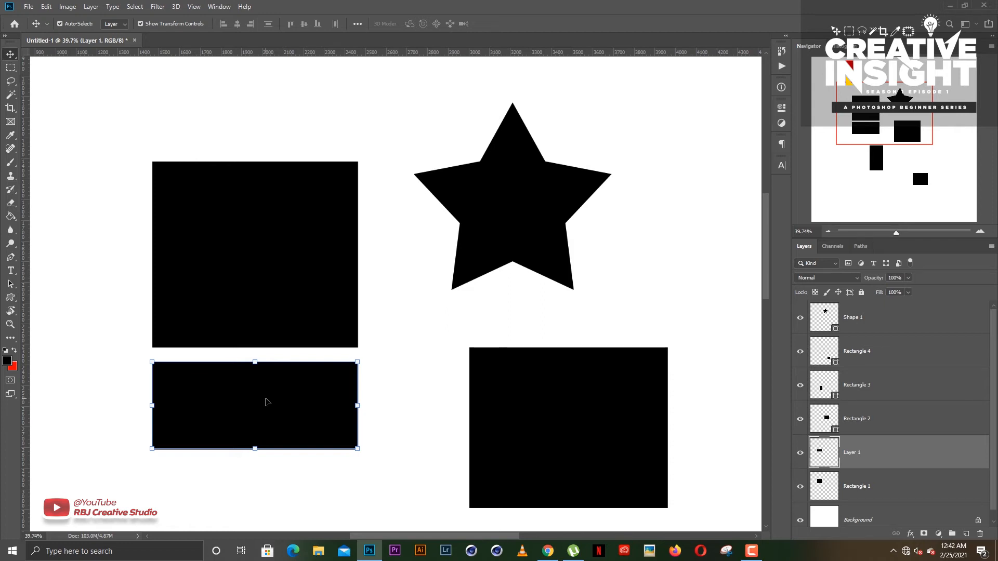
key(Delete)
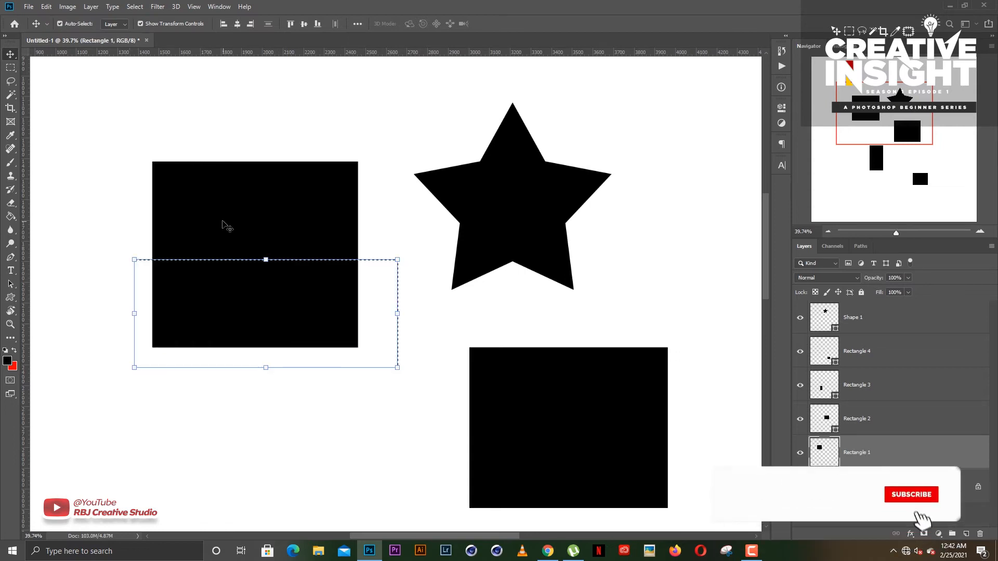
- Cut the selected lower half of the left rectangle onto its own layer with Layer Via Cut
click(5, 69)
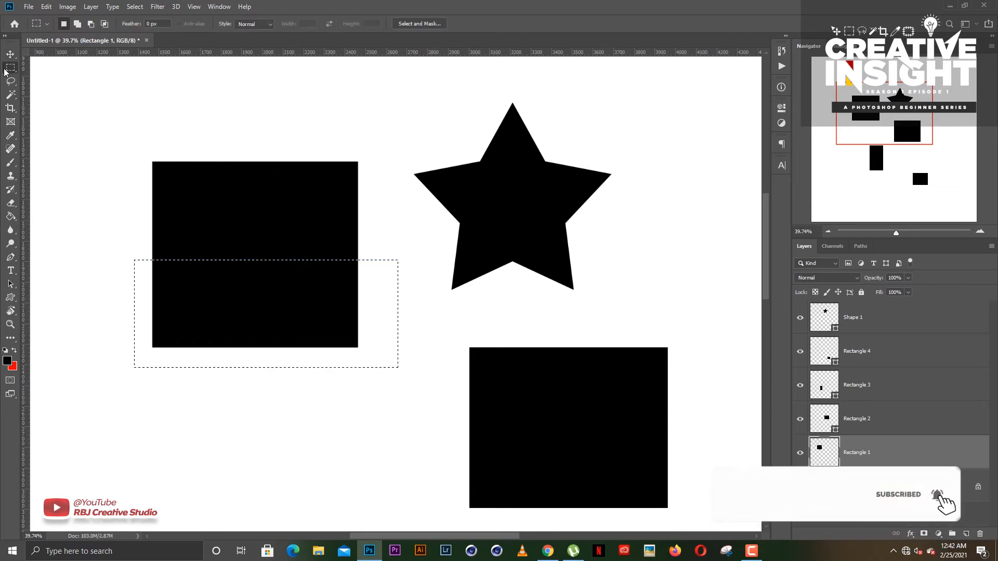
right_click(269, 299)
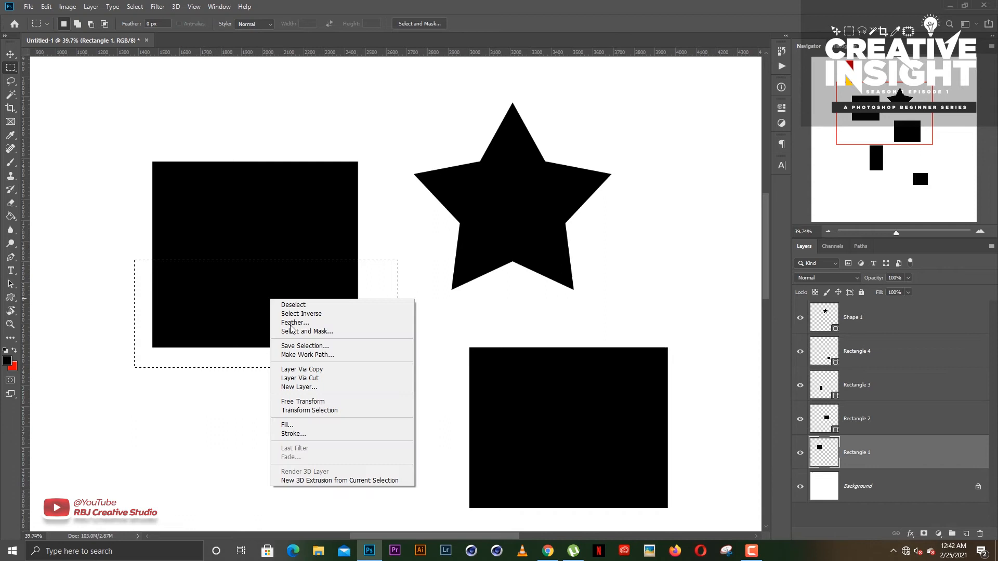
click(307, 379)
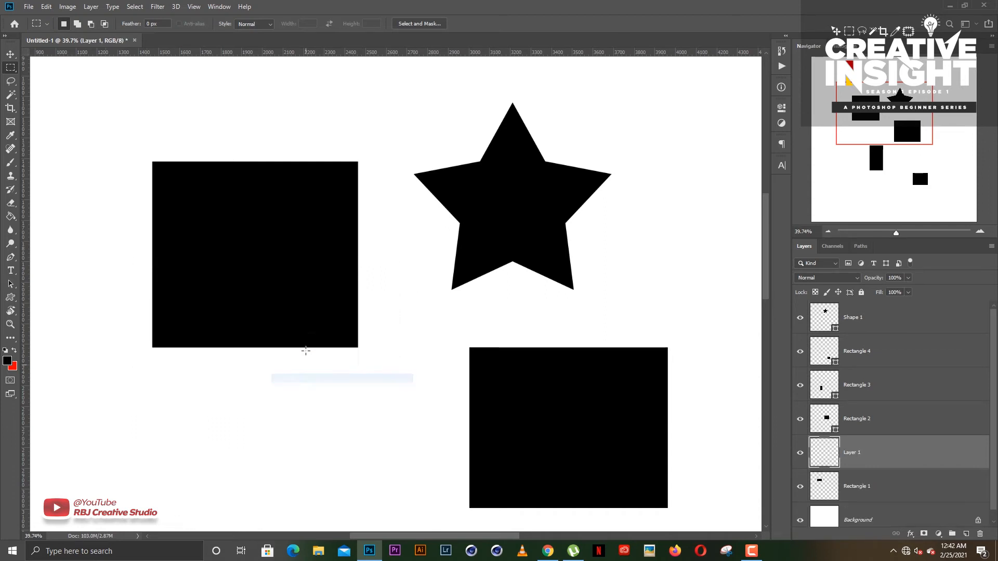
click(11, 54)
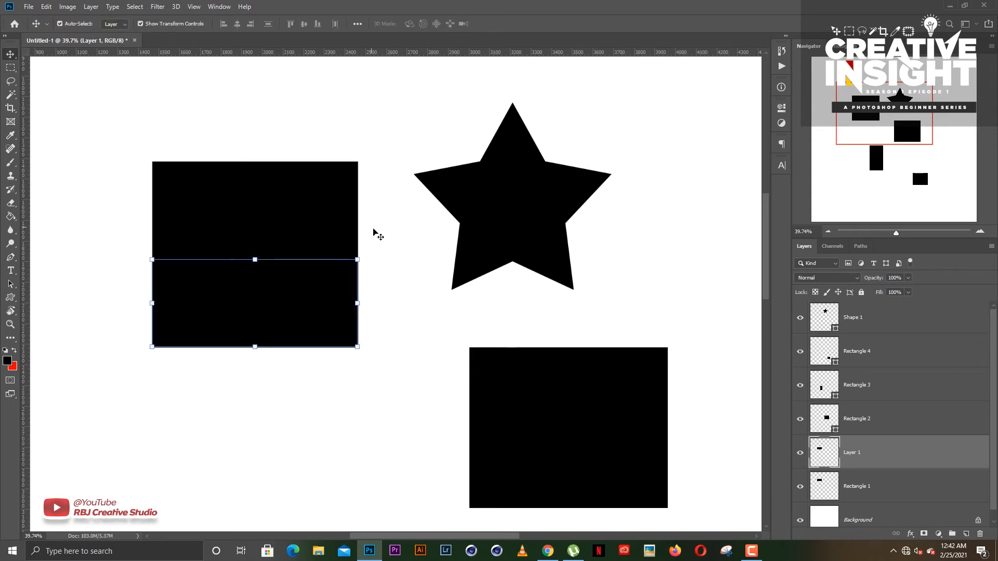
- Move the cut-off lower half straight down to leave a narrow gap below the upper half
click(393, 266)
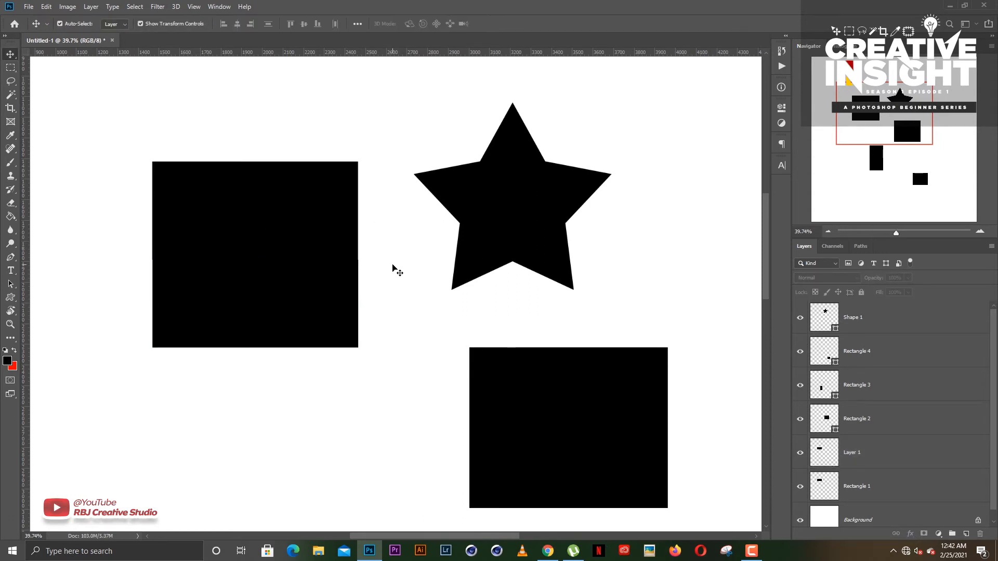
click(267, 317)
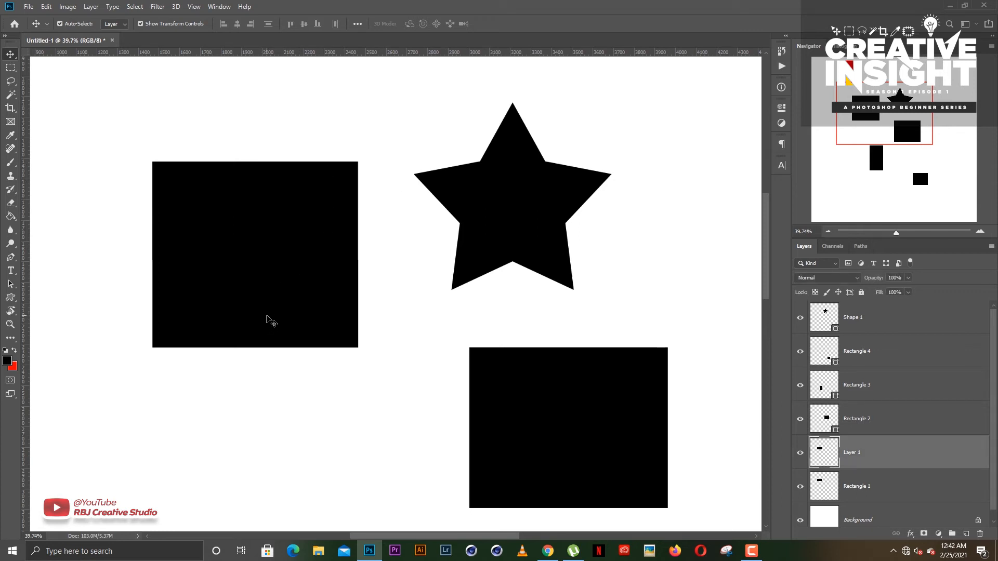
drag(266, 318, 263, 335)
click(390, 275)
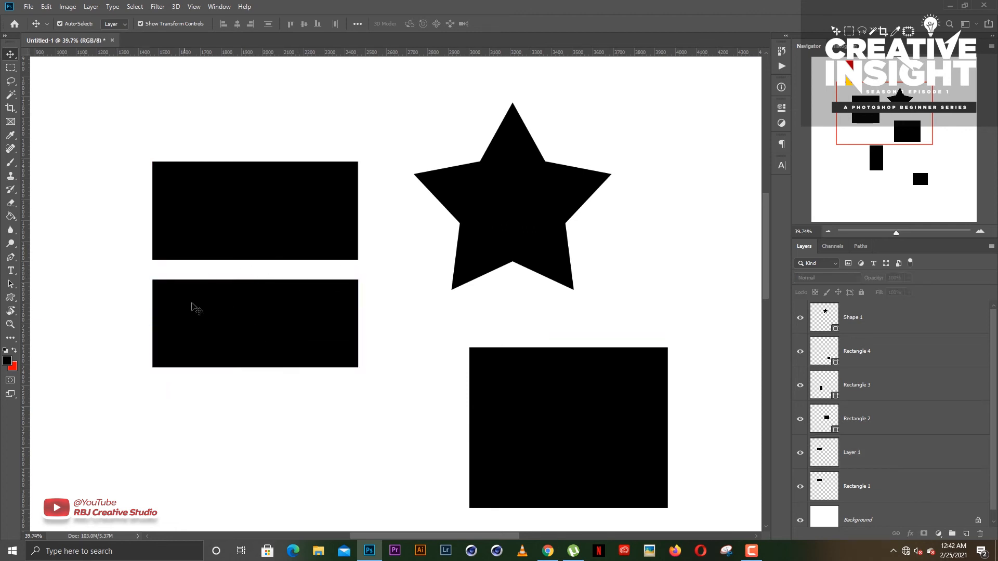
click(247, 322)
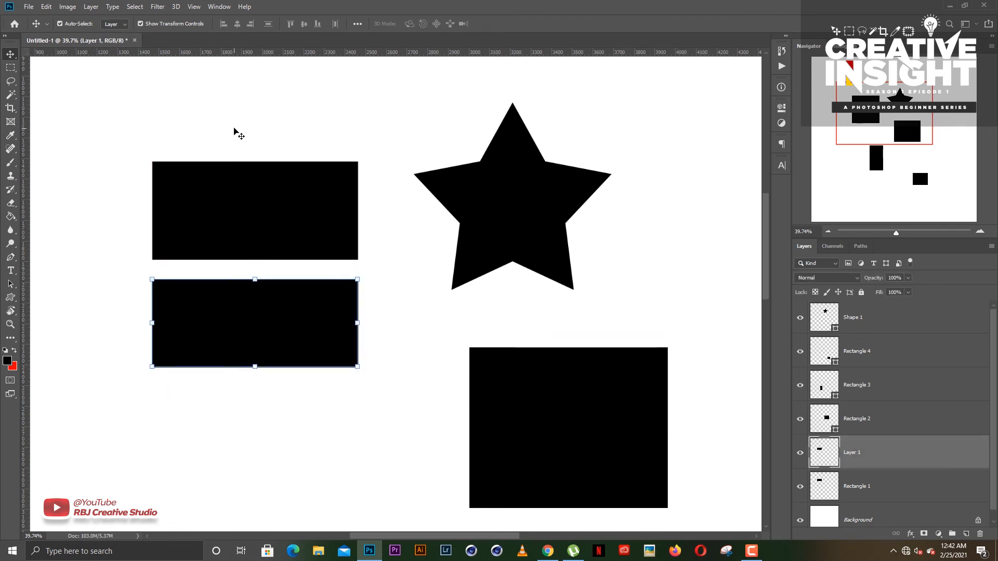
- Move the cut-off lower half back up flush against the upper half, and deselect it
click(9, 68)
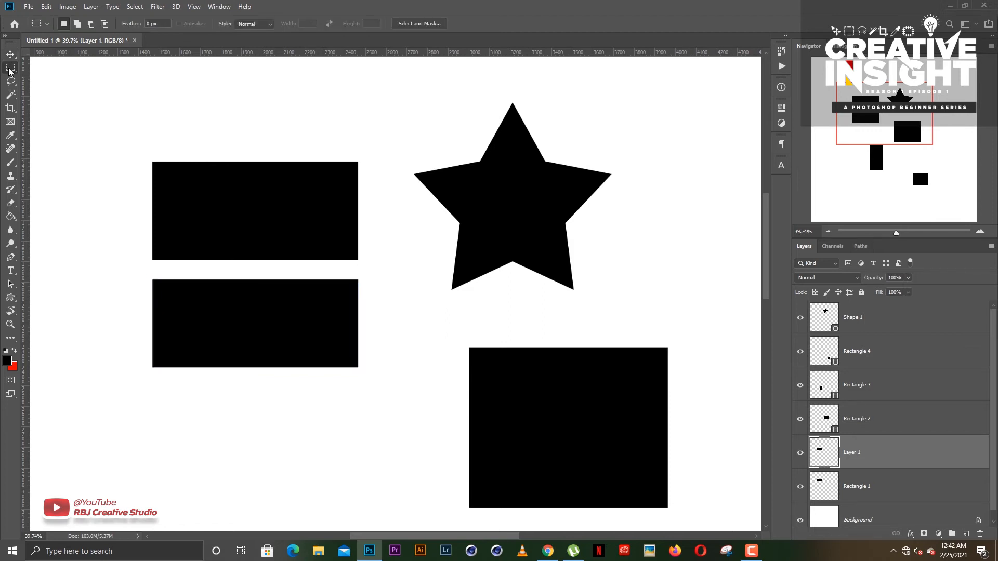
right_click(10, 68)
click(10, 54)
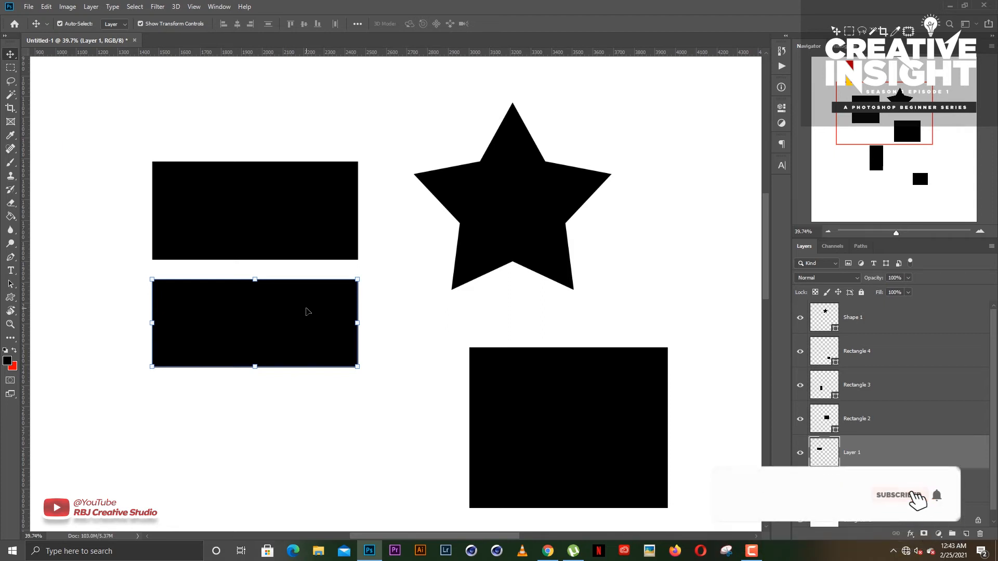
drag(271, 321, 254, 297)
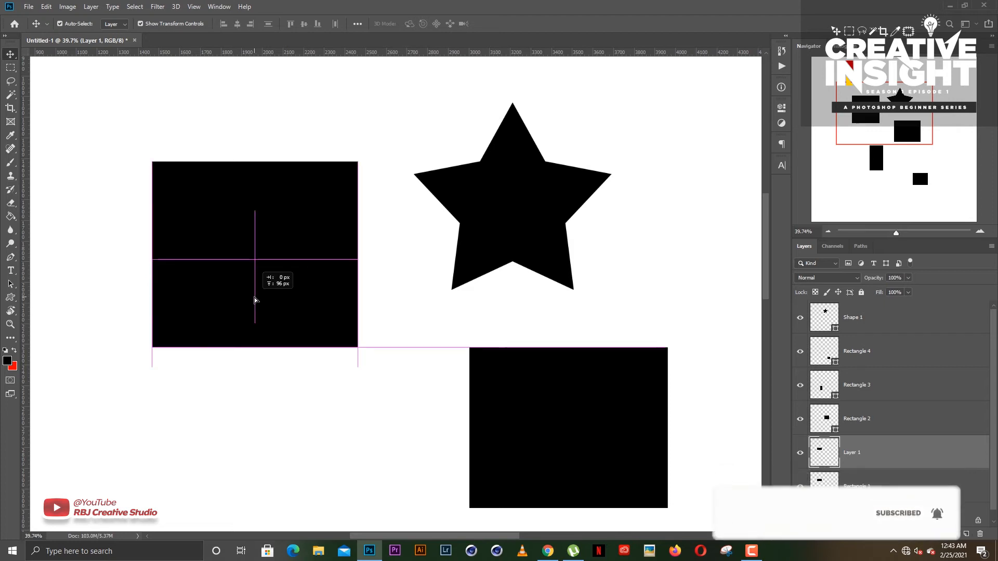
click(268, 378)
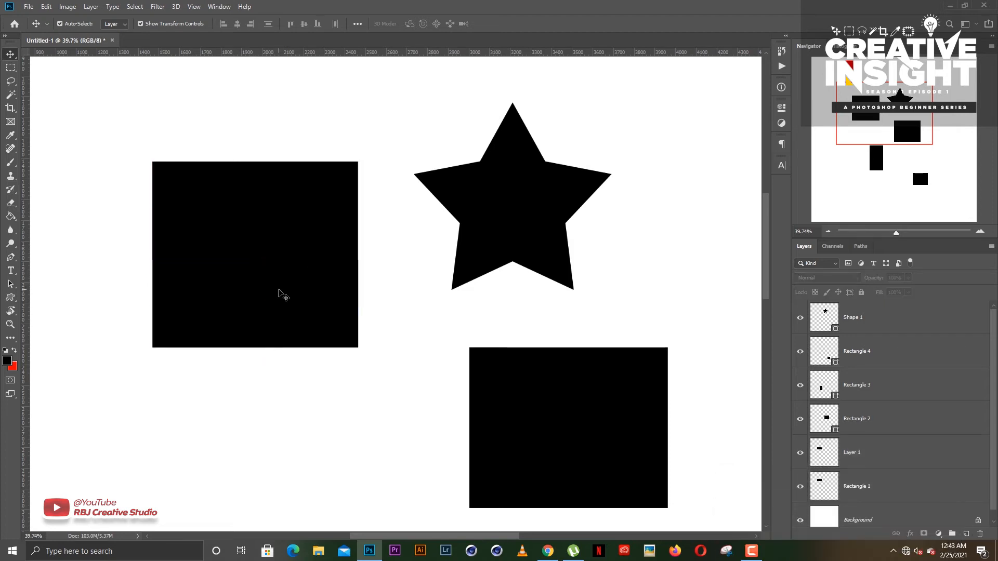
- Hide Layer 1 and draw an elliptical selection over the lower-right part of the Rectangle 1 shape with the Elliptical Marquee tool
right_click(13, 71)
click(52, 77)
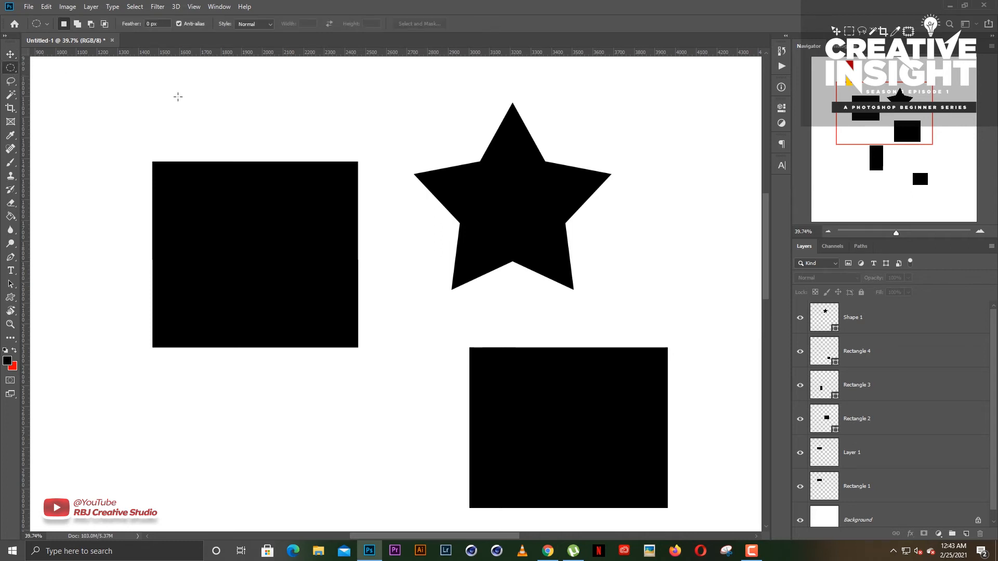
click(859, 486)
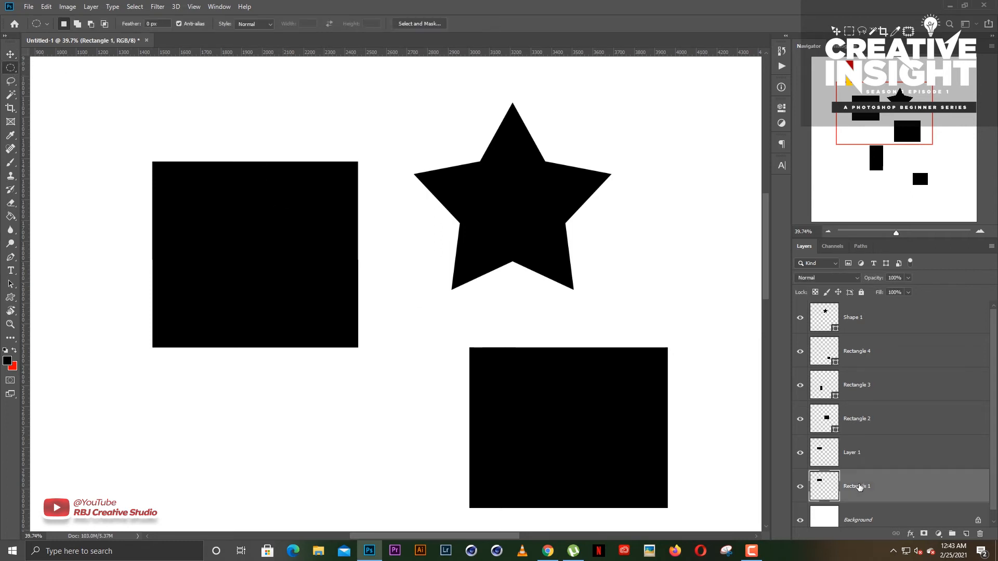
click(800, 453)
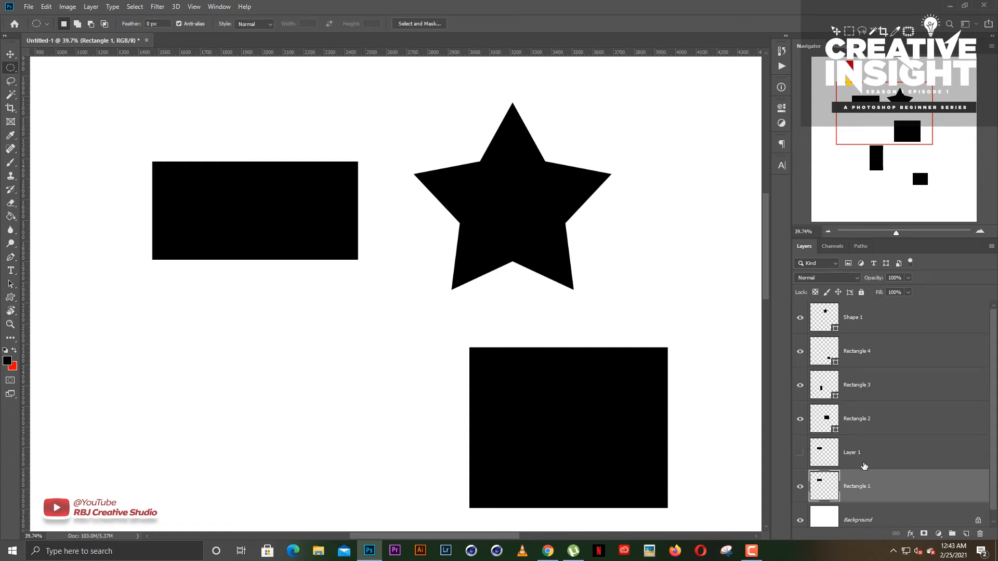
drag(256, 183, 363, 274)
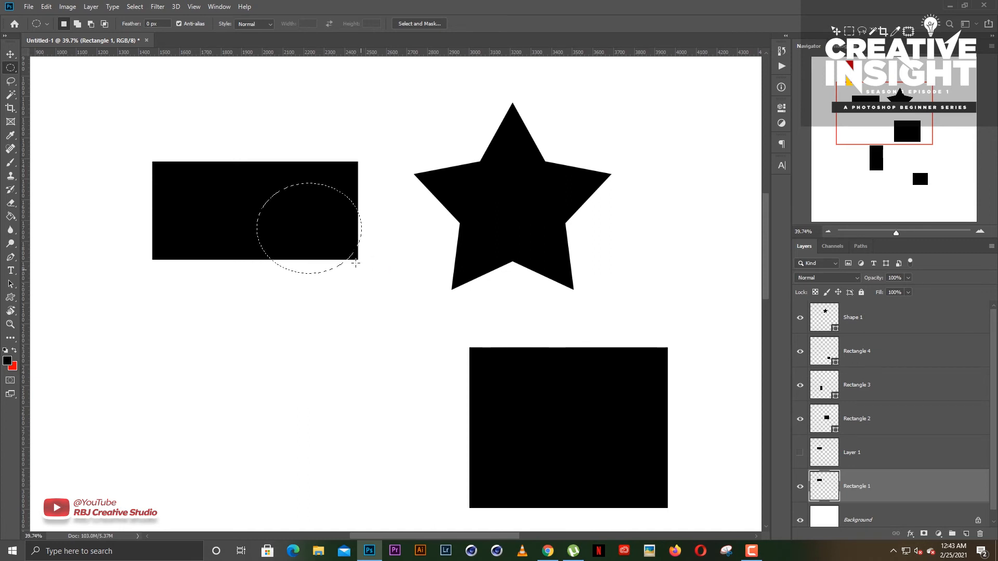
- Cut the elliptical selection out of Rectangle 1 onto its own layer and move the cut piece below the rectangle
right_click(306, 221)
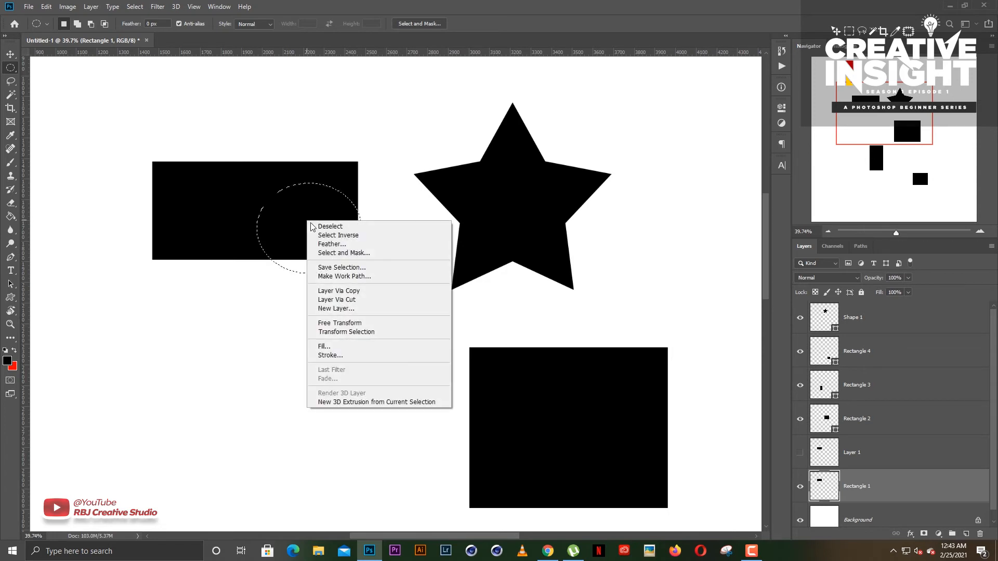
click(345, 300)
key(v)
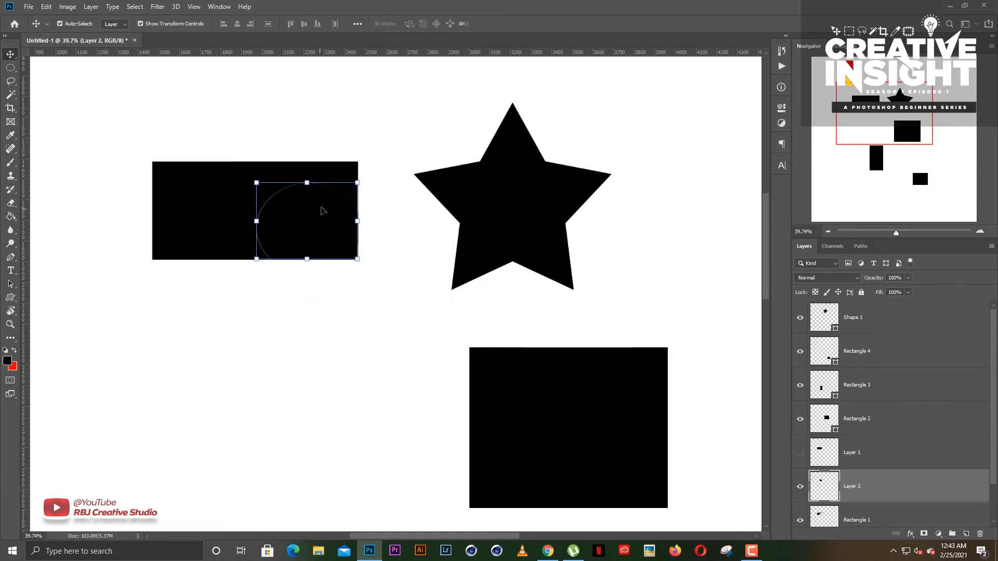
drag(322, 210, 339, 298)
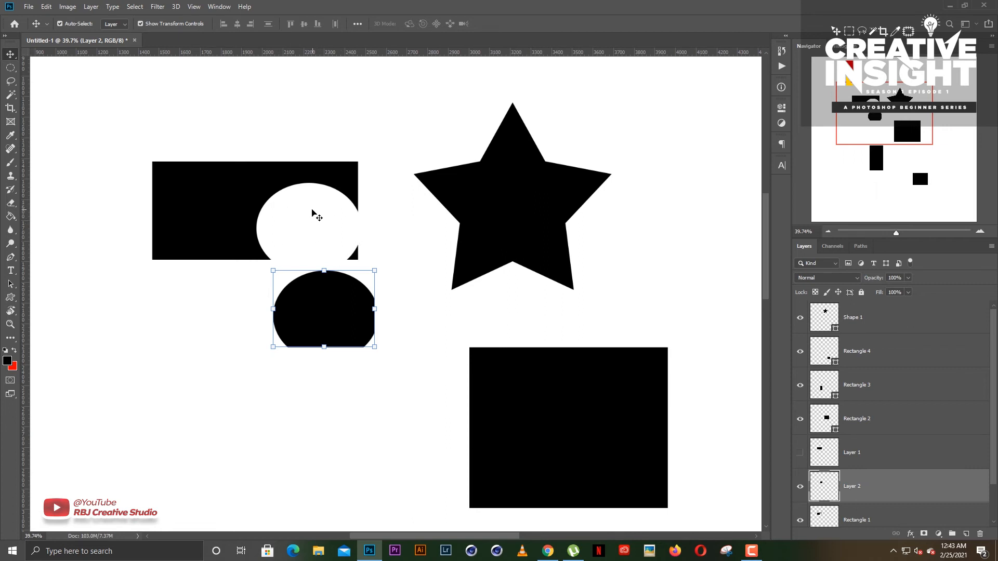
- Select a single pixel row through the lower part of Rectangle 1 with the Single Row Marquee tool, and switch to the Move tool
click(10, 71)
click(52, 91)
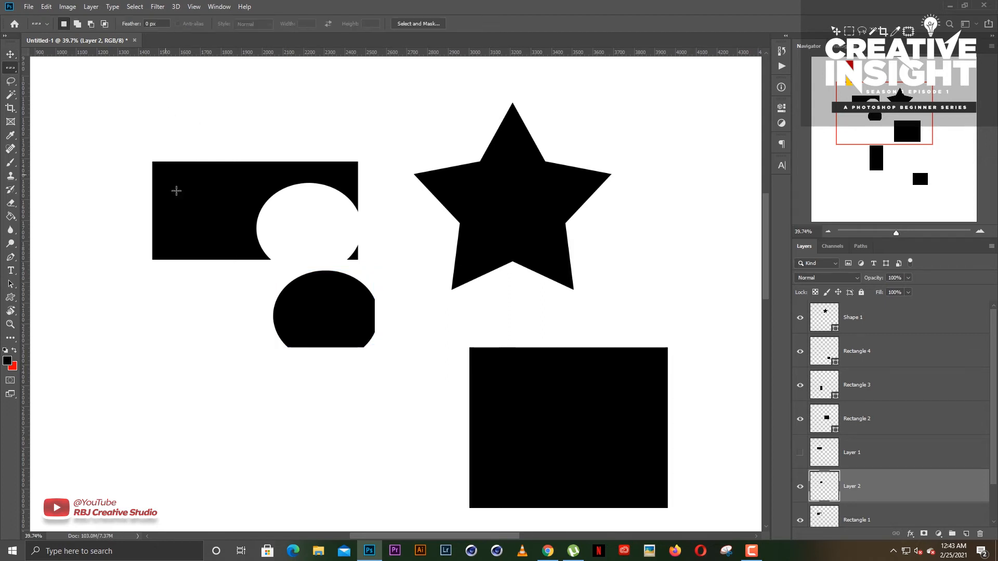
drag(177, 191, 270, 223)
scroll(271, 220, up, 1)
scroll(270, 221, down, 1)
right_click(13, 68)
click(57, 65)
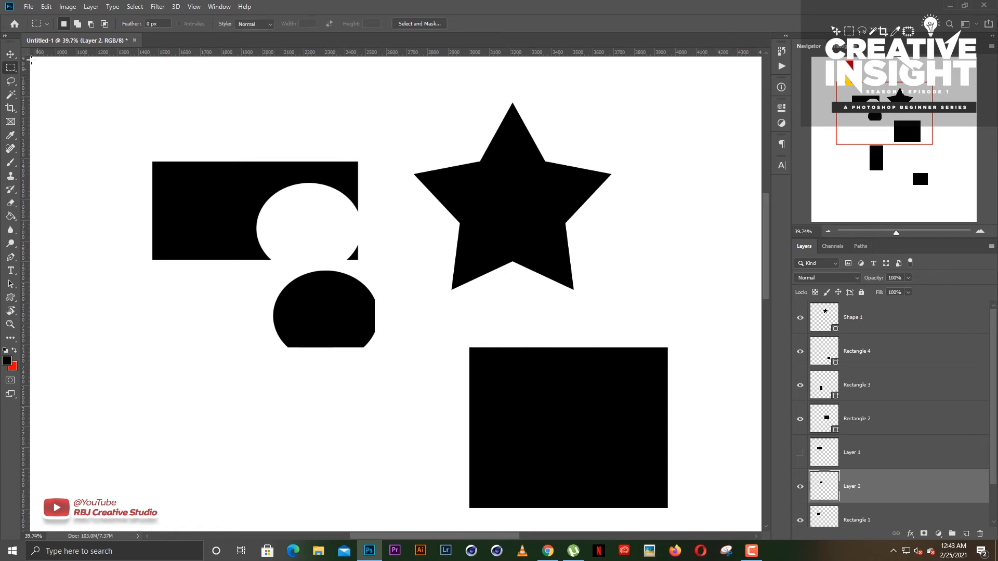
click(10, 54)
scroll(276, 322, down, 10)
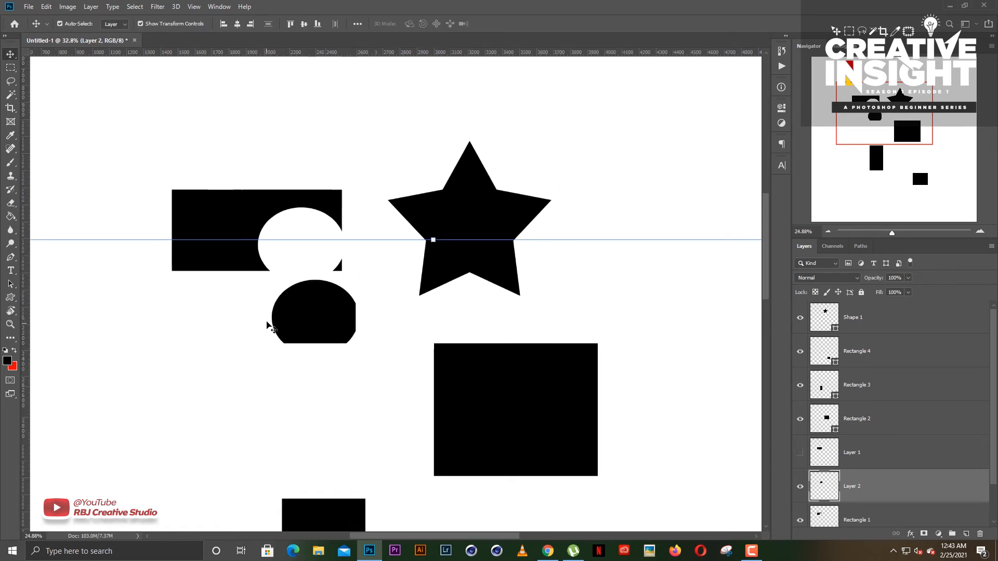
- Deselect the Layer 2 piece that was cut out of Rectangle 1
scroll(276, 322, up, 4)
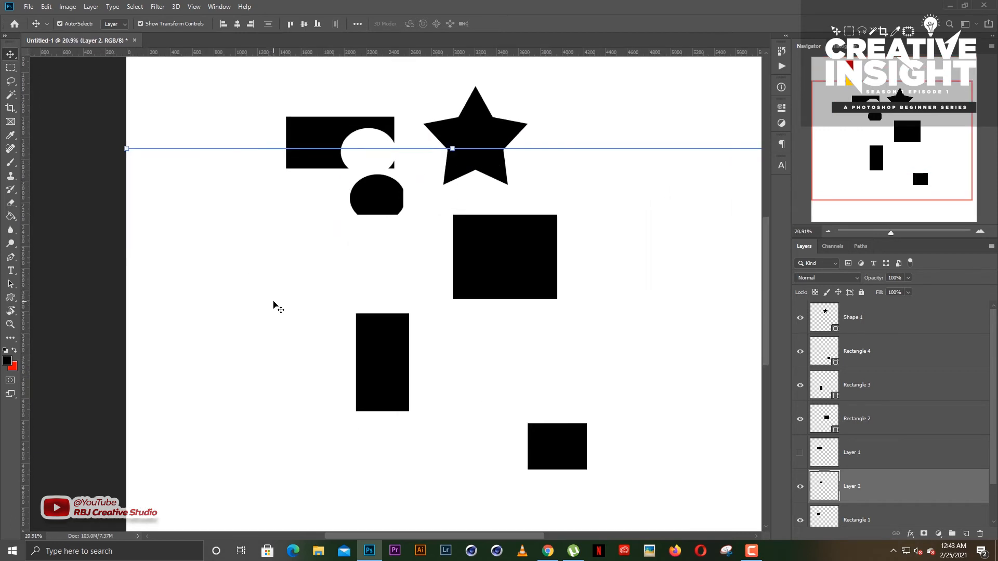
scroll(286, 214, up, 2)
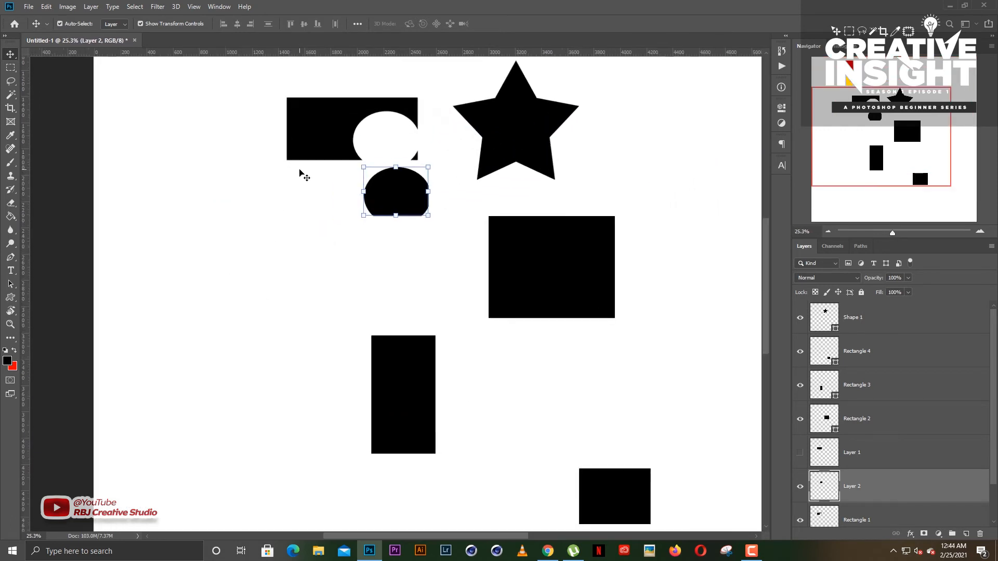
scroll(763, 212, up, 3)
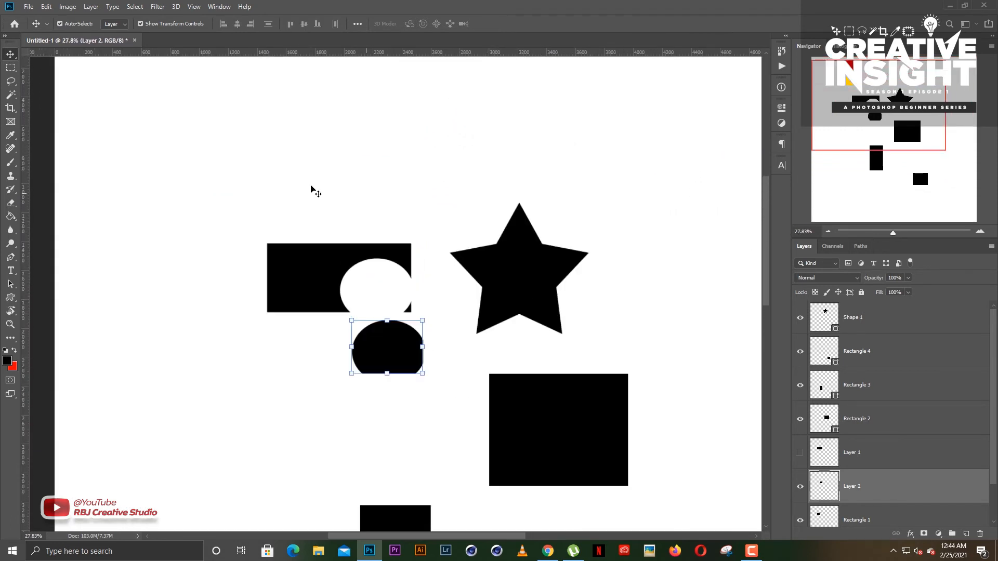
click(62, 148)
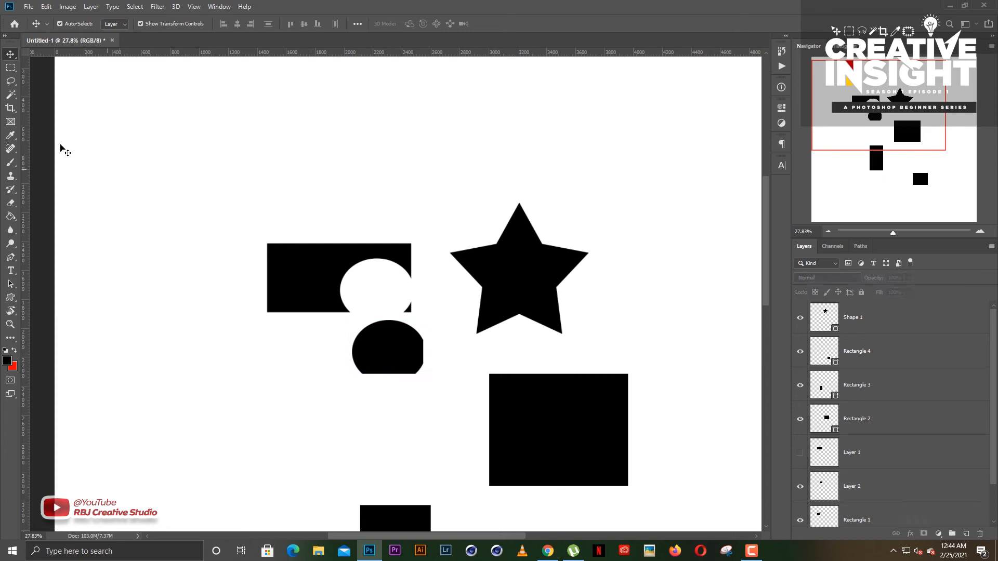
- Activate the Lasso tool for drawing freehand selections
click(12, 83)
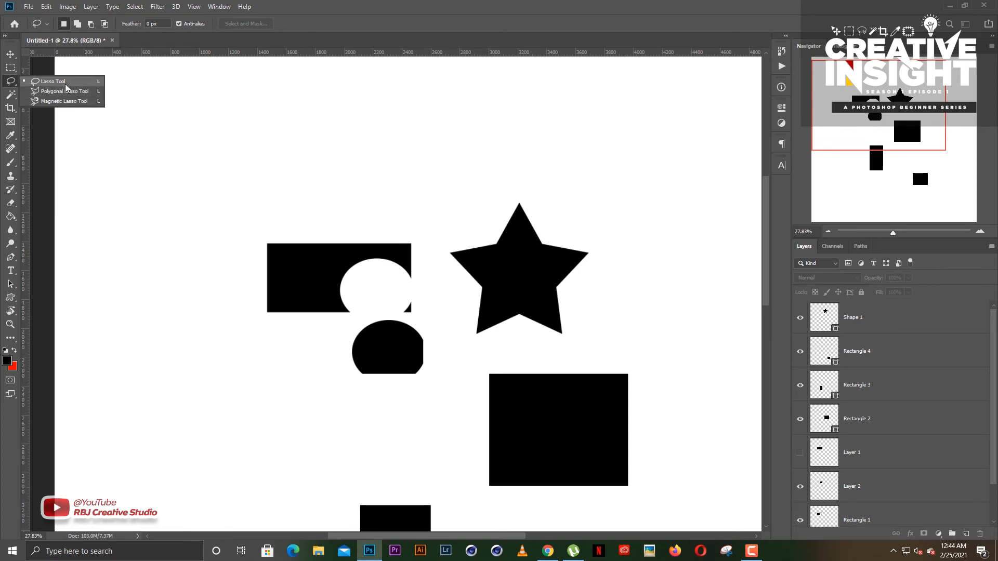
click(63, 83)
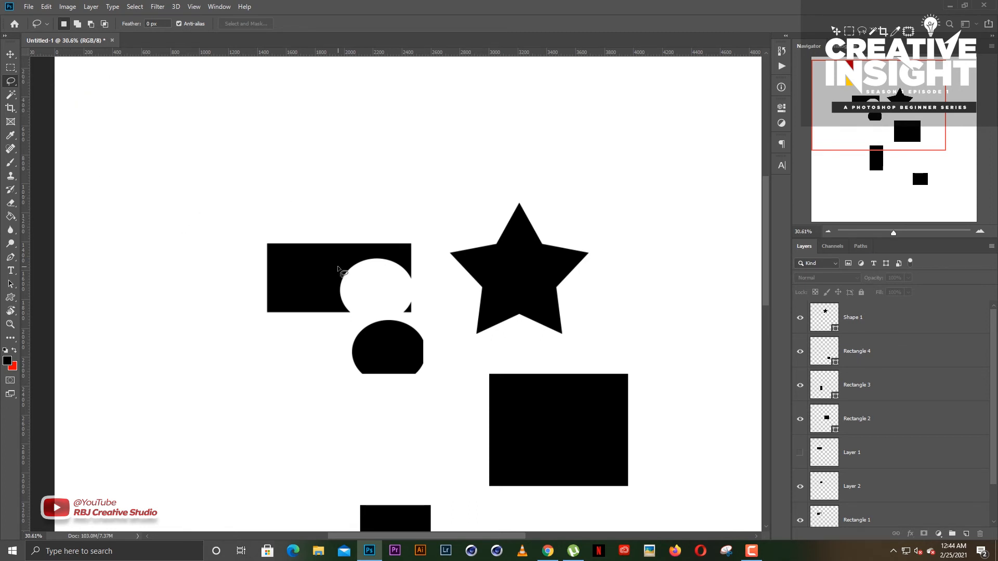
scroll(341, 281, up, 4)
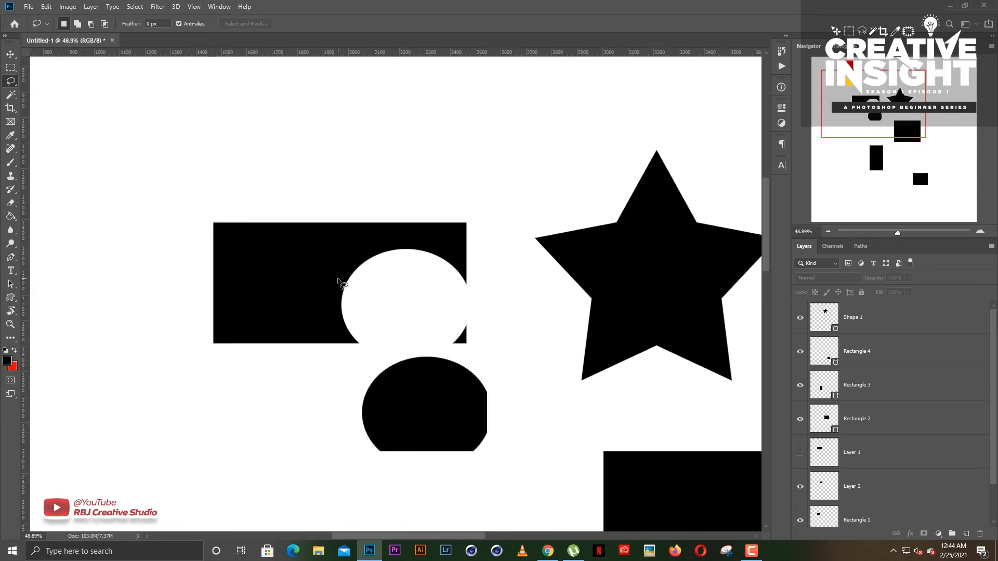
click(10, 68)
click(10, 80)
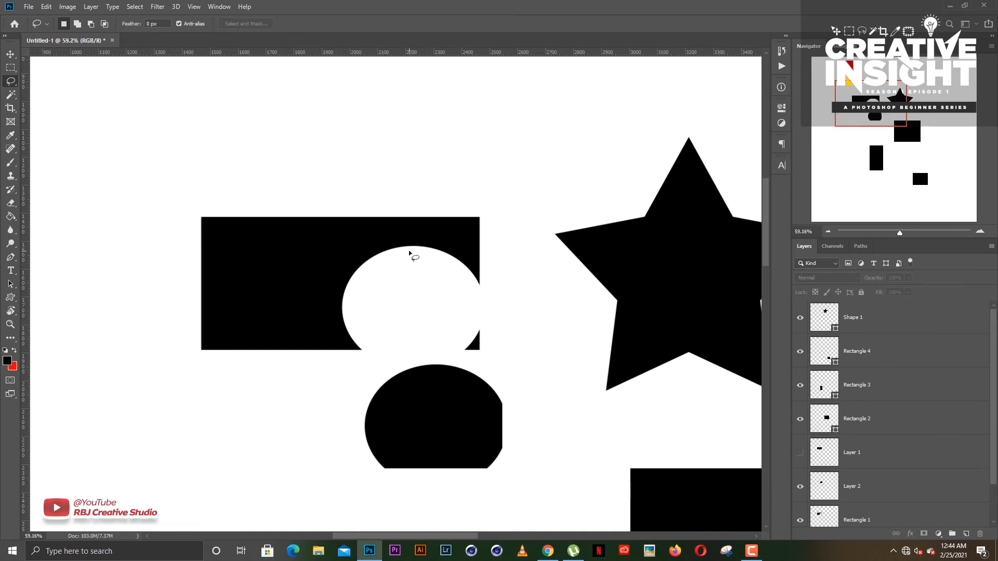
- Make the Rectangle 1 layer active, and hide and reshow it to identify its shape
scroll(410, 255, up, 3)
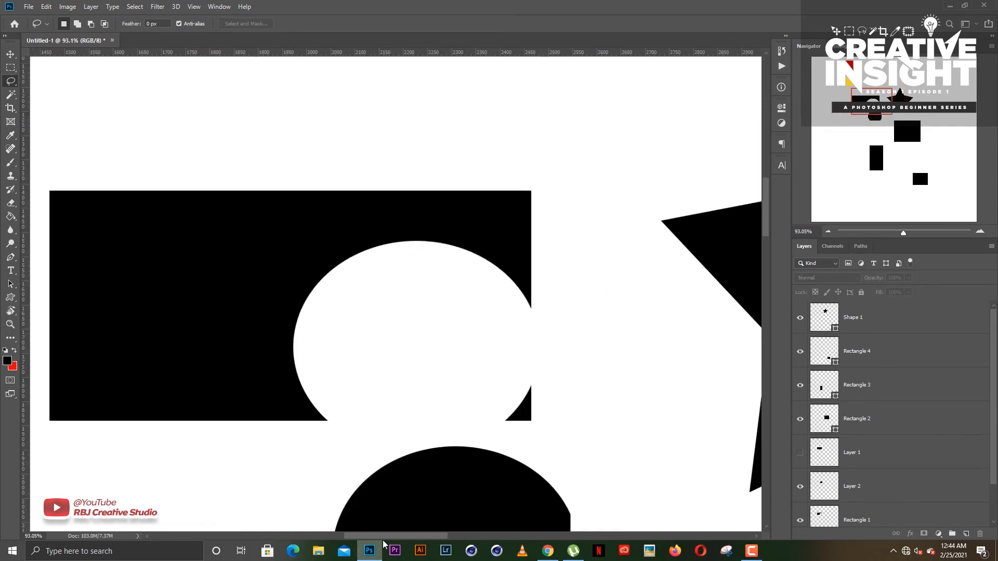
scroll(343, 411, left, 5)
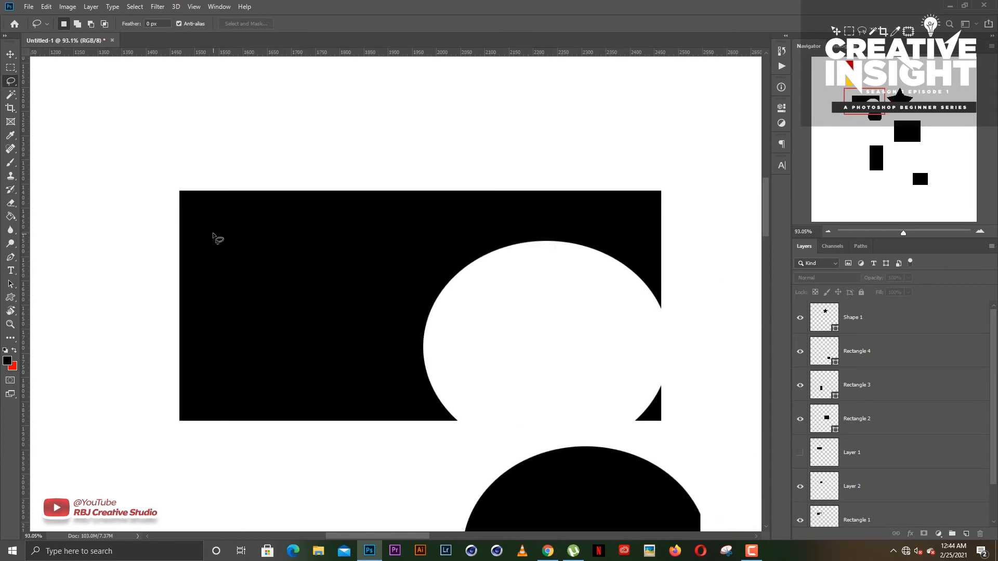
scroll(971, 424, down, 3)
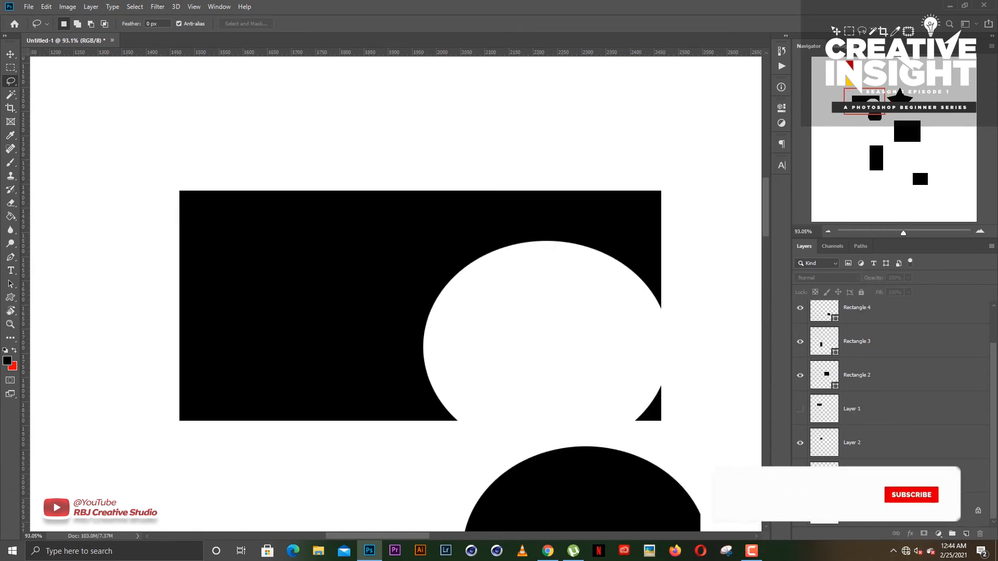
click(895, 476)
click(799, 476)
click(800, 476)
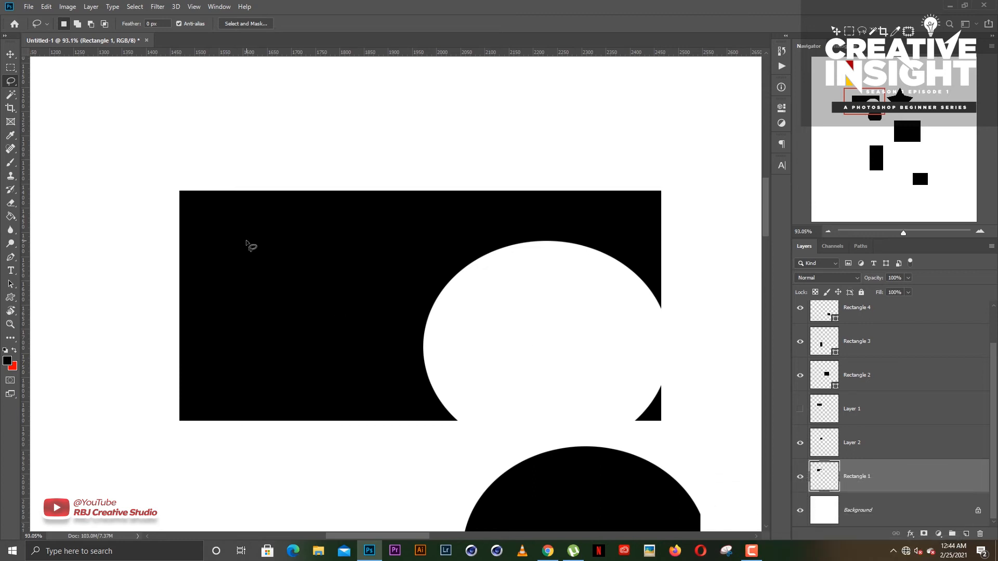
- Draw freehand selections in the left half of Rectangle 1 with the Lasso tool, and clear them
mouse_move(262, 250)
mouse_down()
mouse_move(309, 271)
mouse_move(294, 288)
mouse_move(253, 285)
mouse_move(234, 324)
mouse_move(204, 318)
mouse_move(209, 242)
mouse_move(246, 240)
mouse_up()
click(310, 325)
mouse_move(313, 218)
mouse_down()
mouse_move(254, 261)
mouse_move(232, 358)
mouse_move(332, 362)
mouse_move(329, 279)
mouse_move(313, 221)
mouse_move(260, 298)
mouse_move(378, 345)
mouse_move(344, 228)
mouse_up()
click(372, 287)
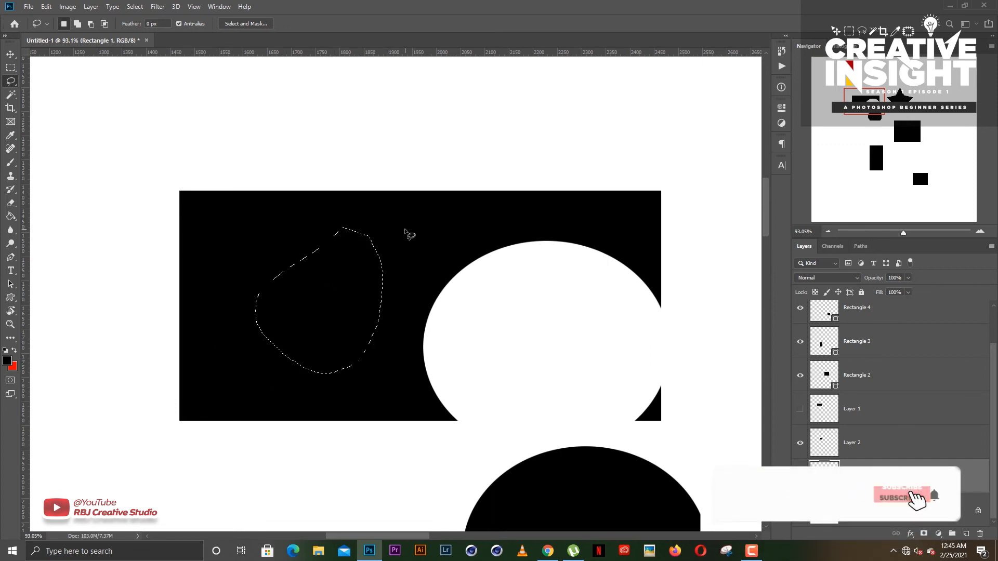
click(363, 248)
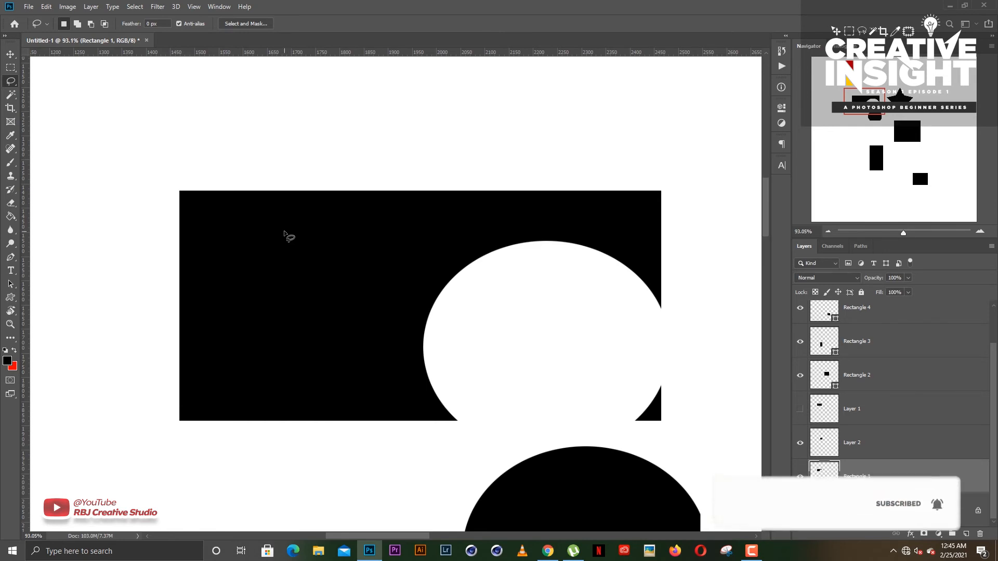
- Draw a roughly circular freehand selection in the left half of Rectangle 1, check its available commands, and clear the selection
mouse_move(283, 232)
mouse_down()
mouse_move(307, 350)
mouse_move(336, 240)
mouse_move(295, 235)
mouse_up()
right_click(295, 278)
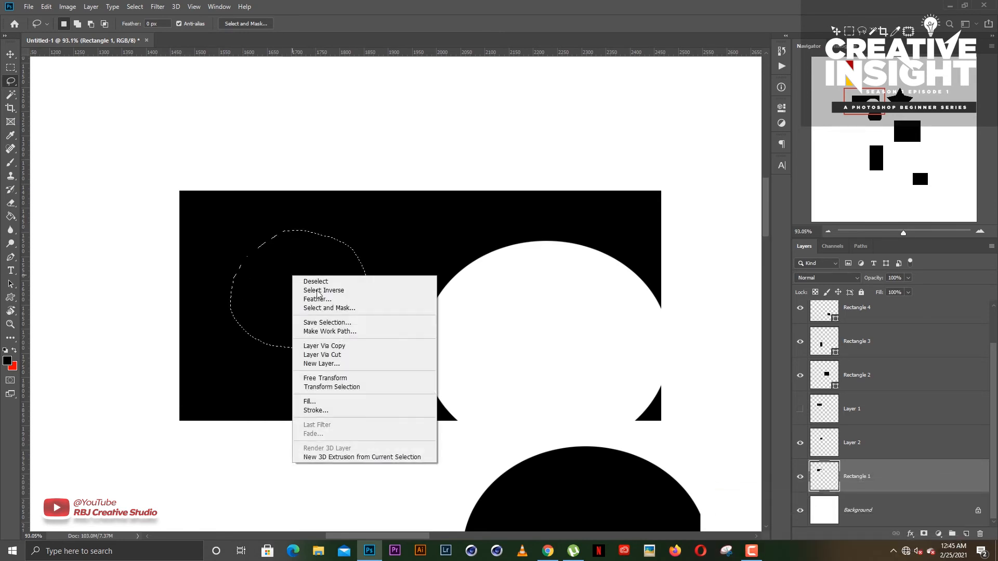
click(315, 2)
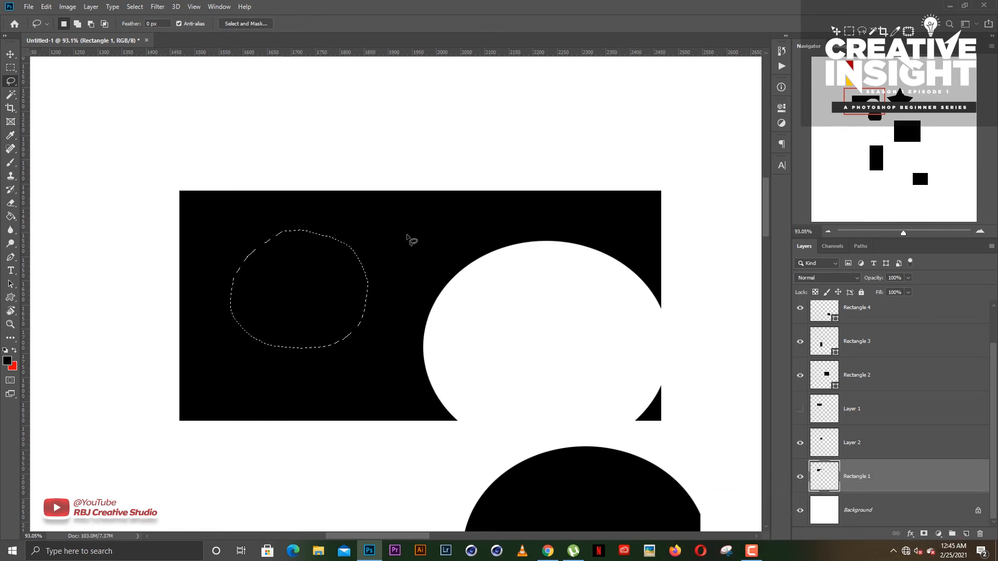
click(401, 242)
- Draw a closed, irregular many-cornered selection across the left half of Rectangle 1 with the Polygonal Lasso tool
right_click(13, 84)
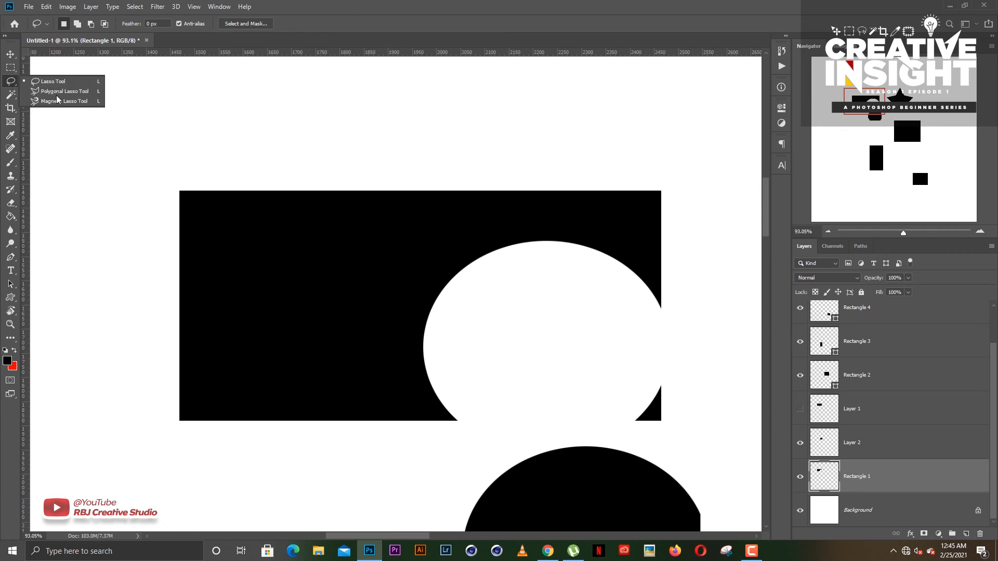
click(63, 91)
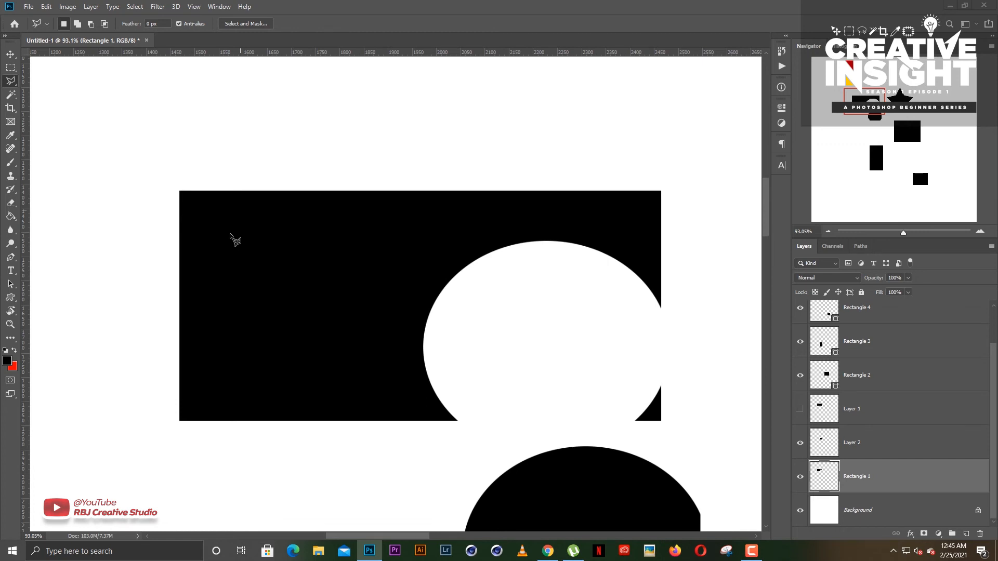
click(230, 257)
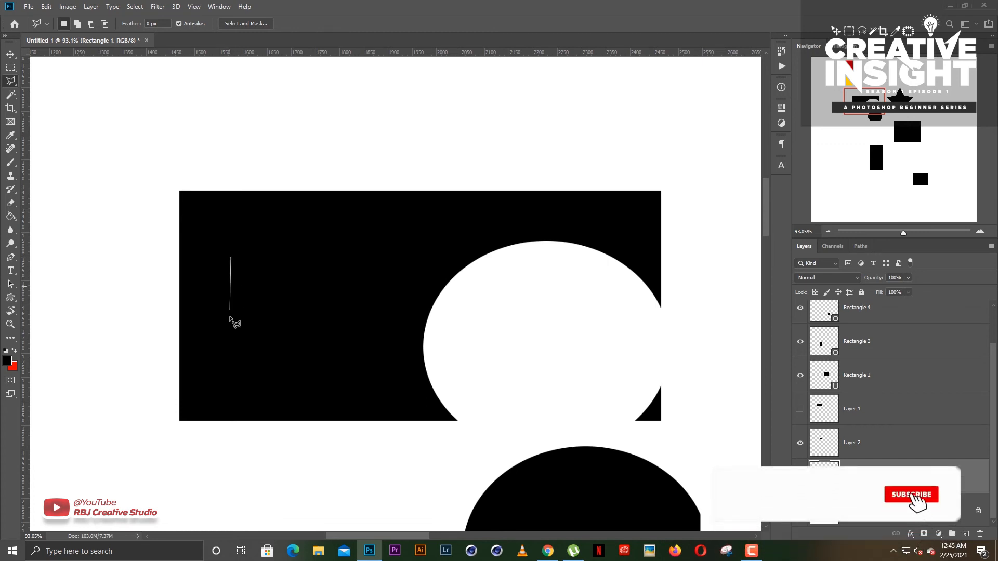
click(230, 315)
click(316, 302)
click(337, 236)
click(434, 255)
click(409, 328)
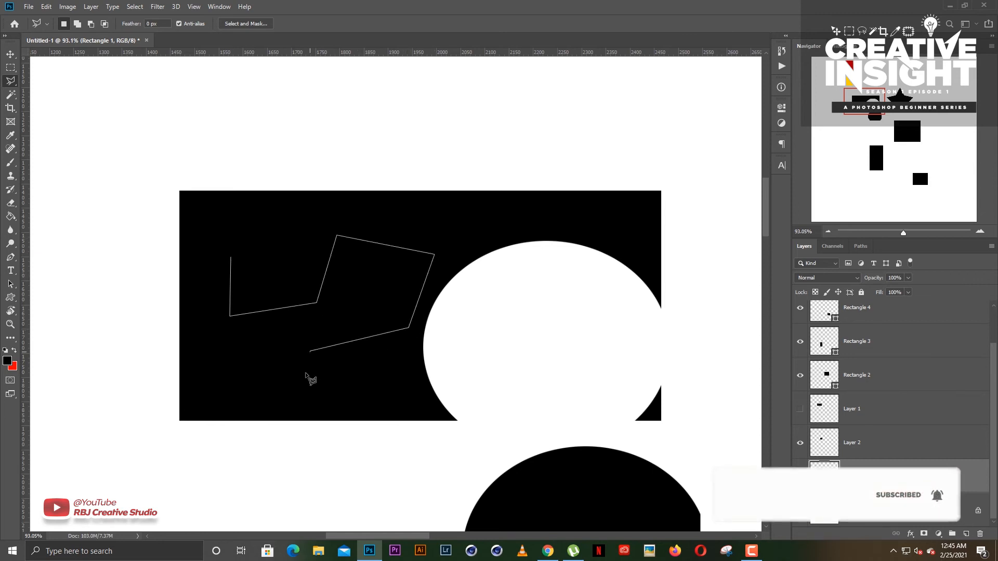
click(310, 351)
click(307, 373)
click(359, 374)
click(359, 354)
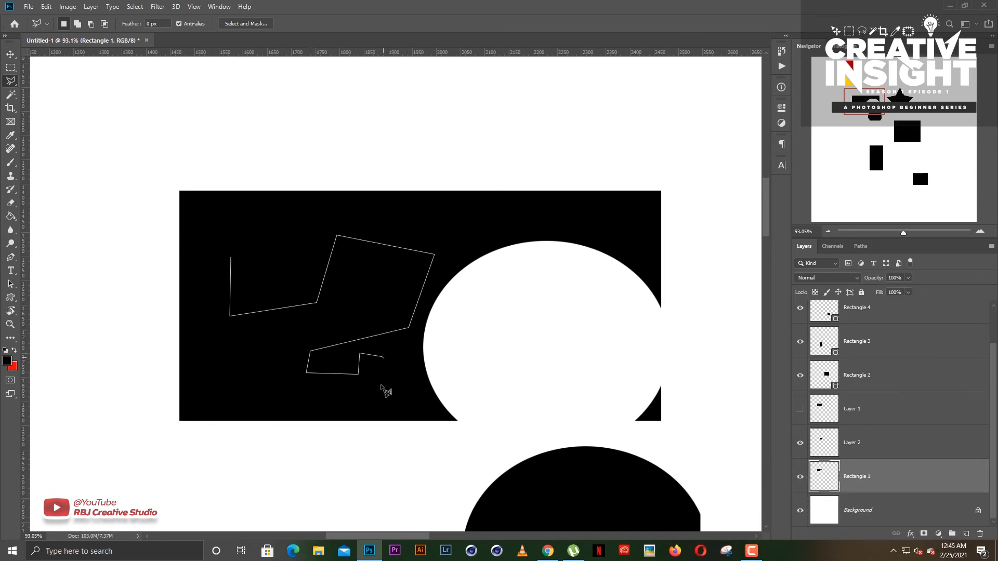
click(381, 386)
click(313, 406)
click(250, 372)
click(204, 331)
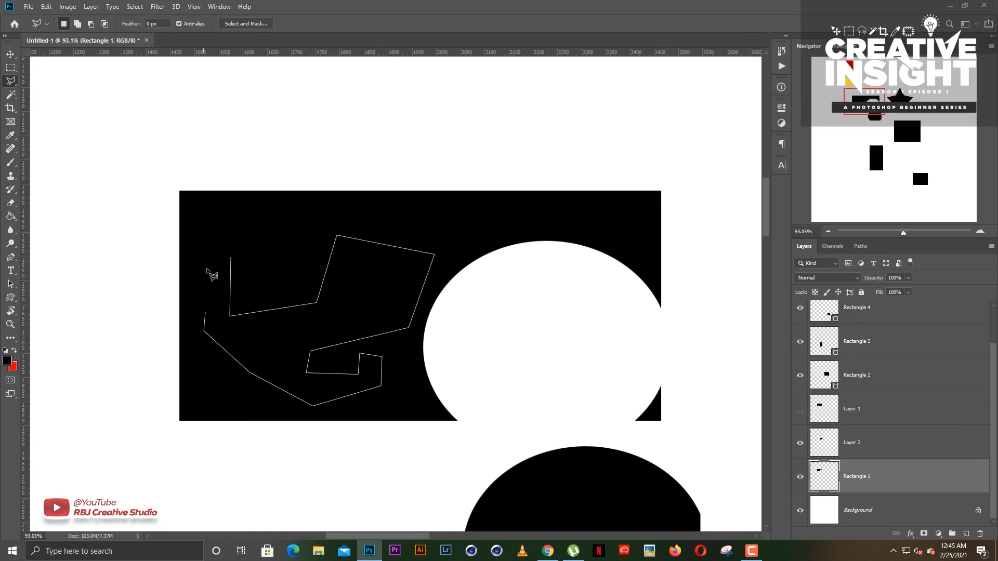
click(207, 261)
click(223, 242)
click(230, 258)
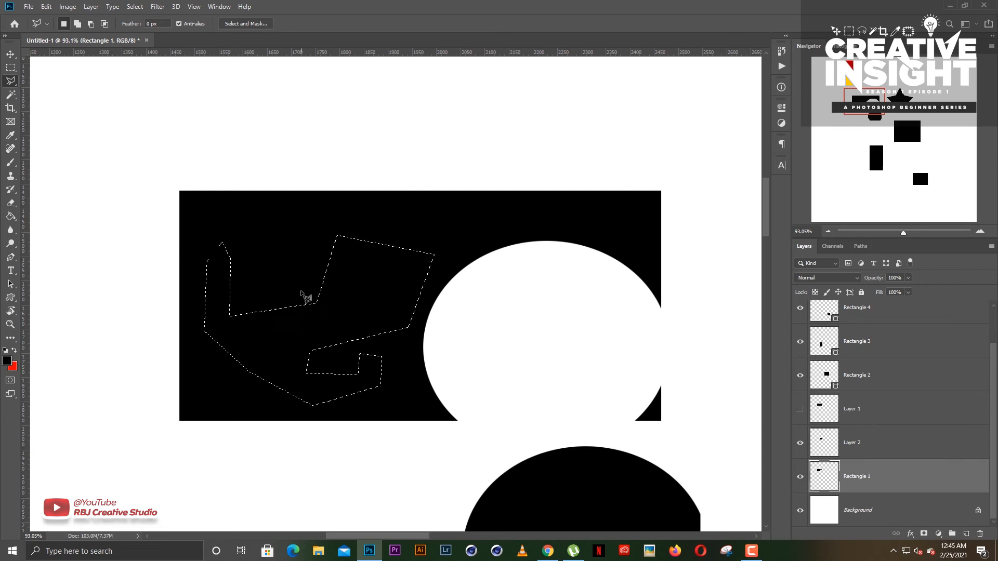
- Replace the selection with a simpler closed polygon in the upper-left part of Rectangle 1, and deselect it
click(270, 249)
click(219, 261)
click(237, 319)
click(316, 324)
click(379, 263)
click(345, 225)
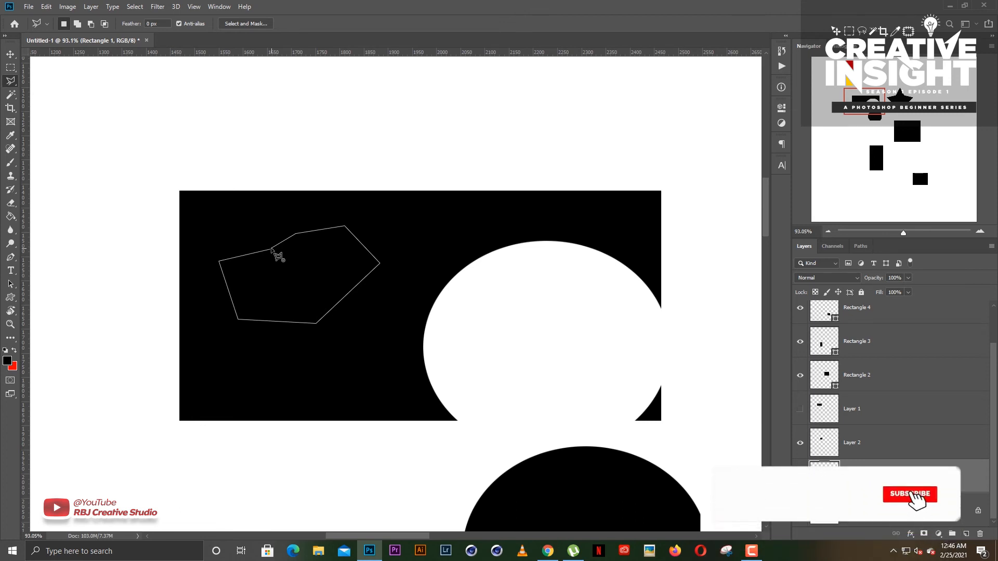
key(Escape)
double_click(272, 251)
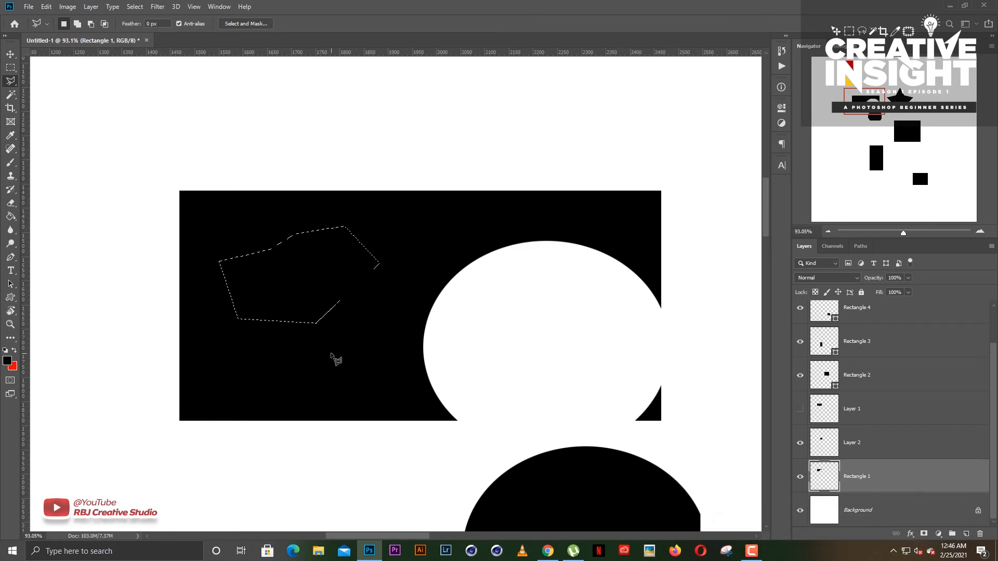
click(337, 351)
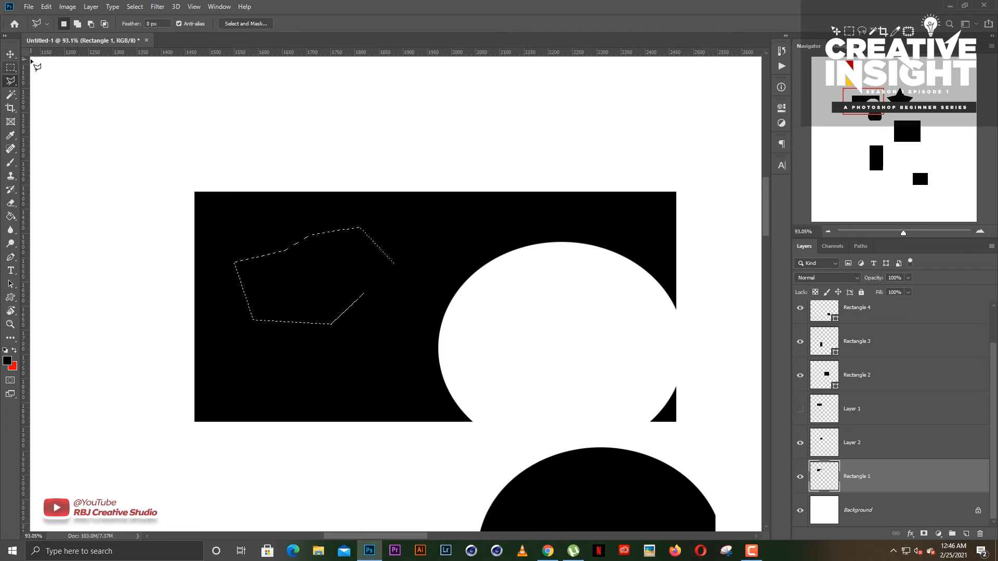
key(ctrl+d)
- Trace Rectangle 1's left edge with the Magnetic Lasso tool, close the selection over the blank canvas beside it, and deselect it
right_click(11, 80)
click(77, 103)
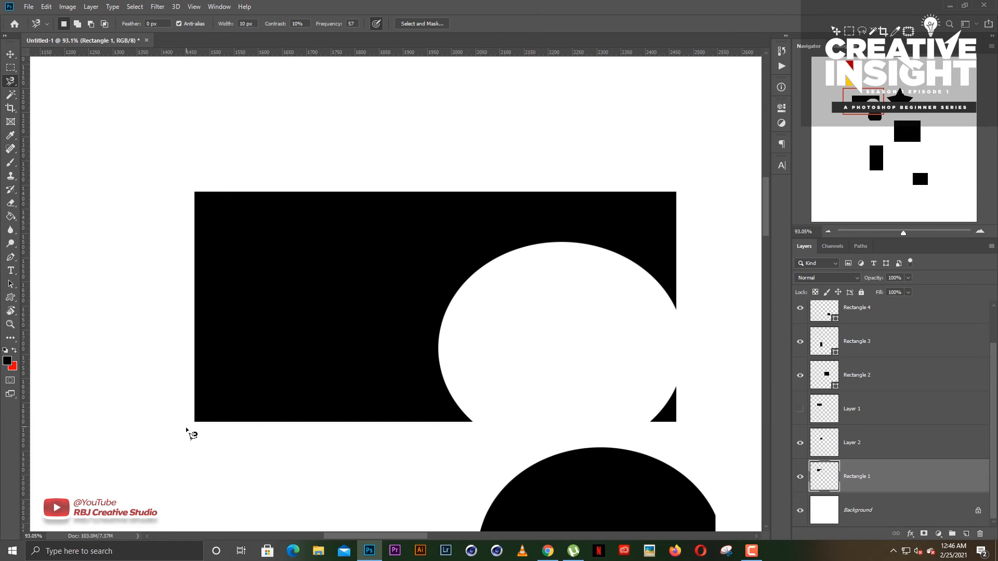
scroll(186, 433, up, 1)
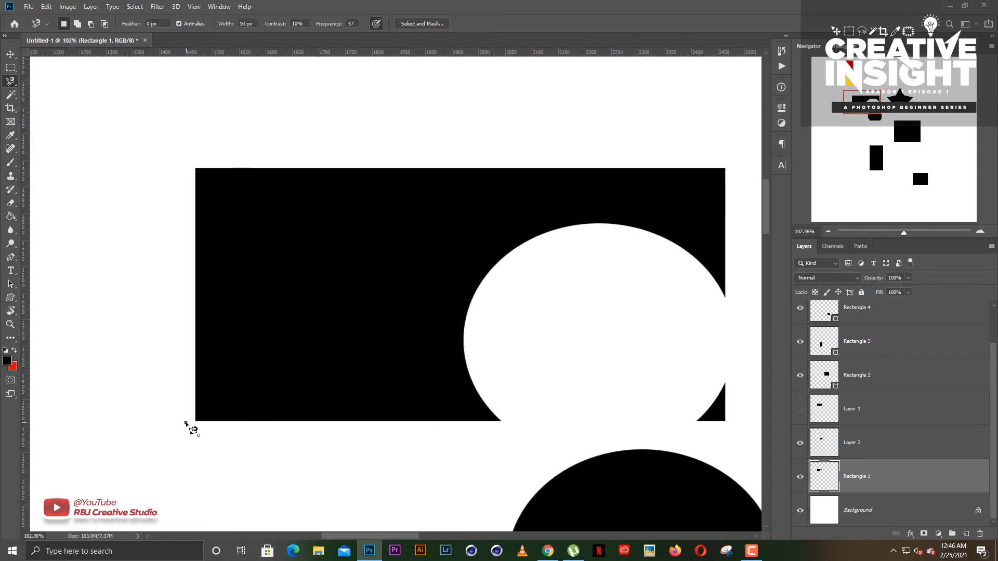
click(186, 423)
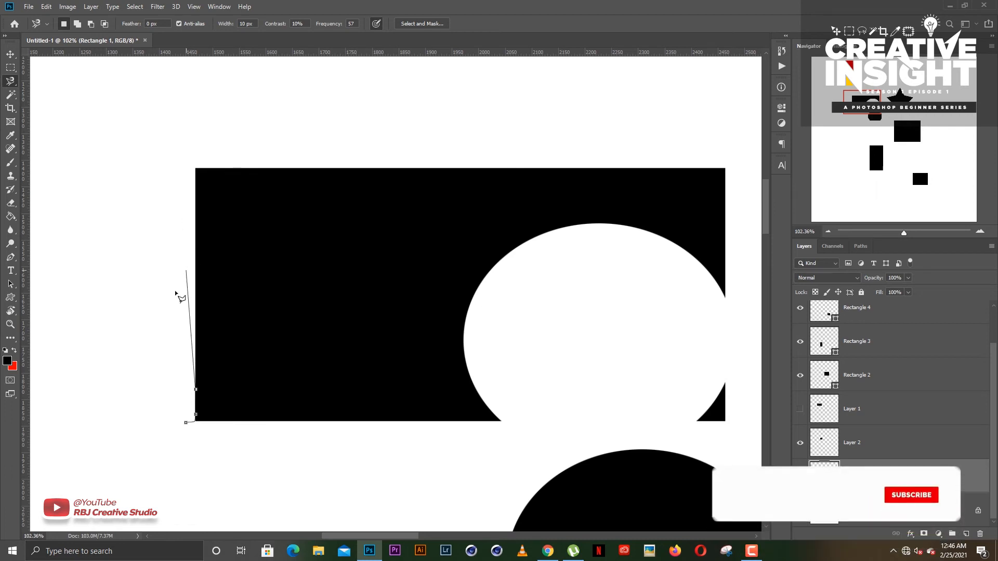
key(BackSpace)
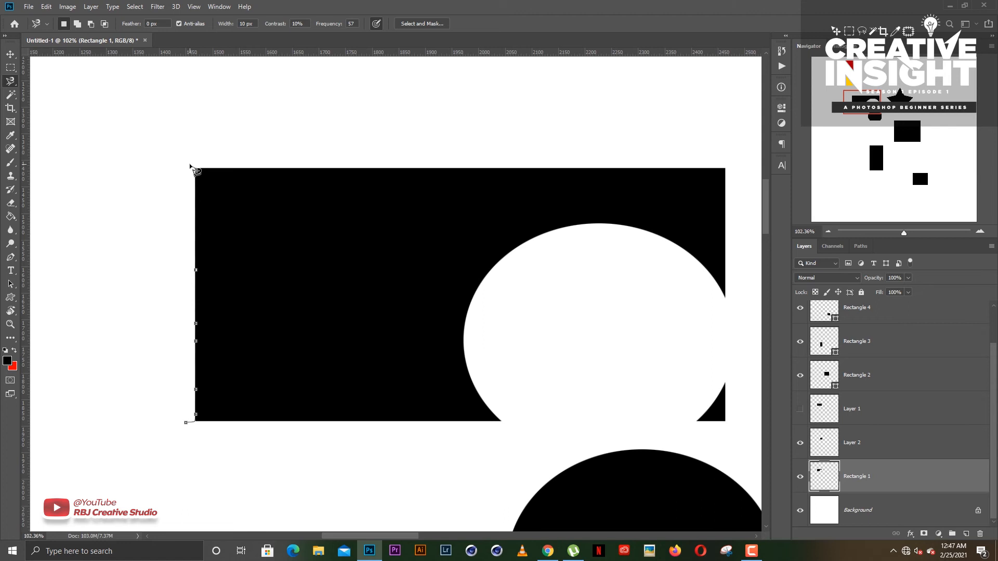
click(131, 181)
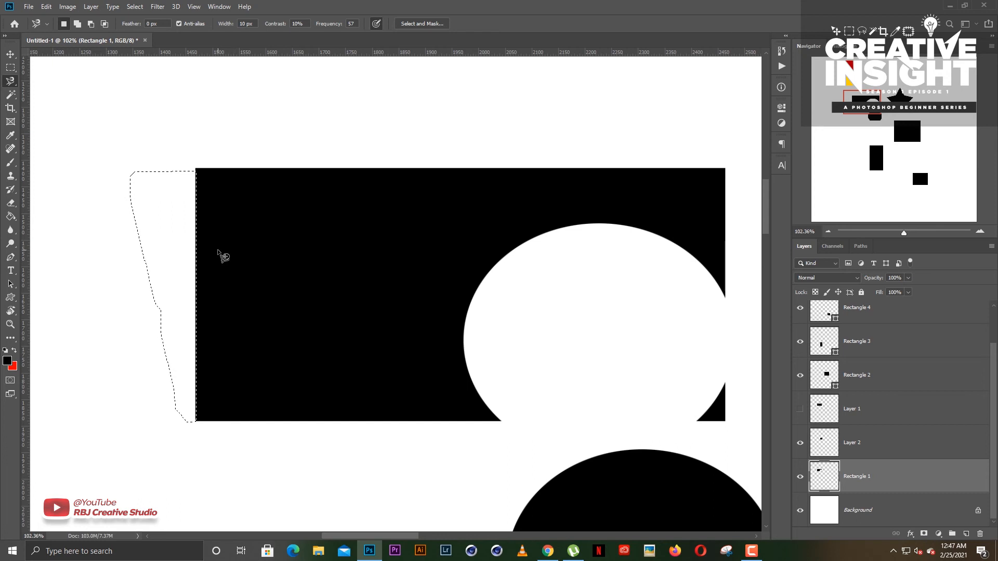
key(ctrl+d)
- Trace a larger magnetic selection along Rectangle 1's left edge and around the blank canvas above and beside it, and deselect it
click(186, 428)
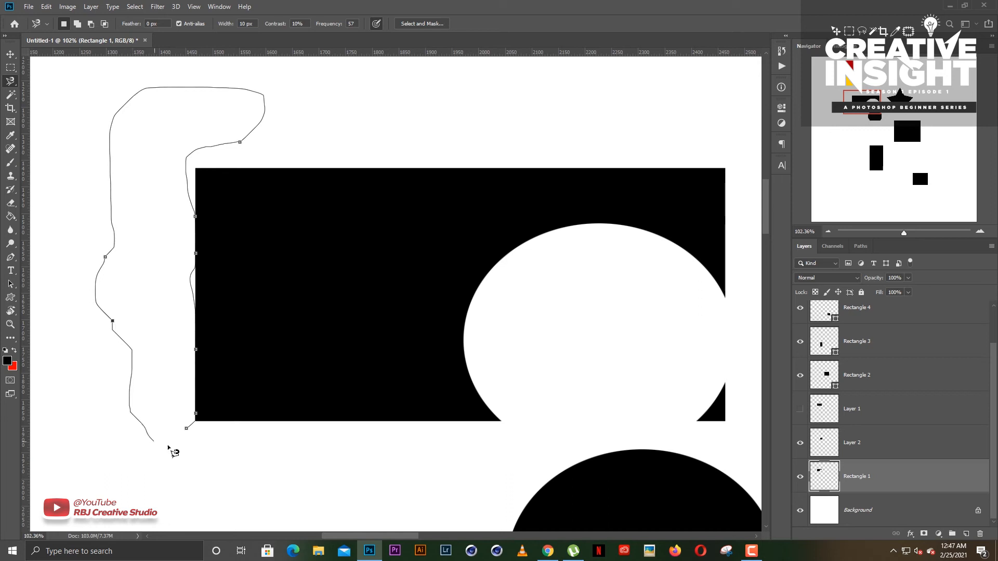
click(188, 430)
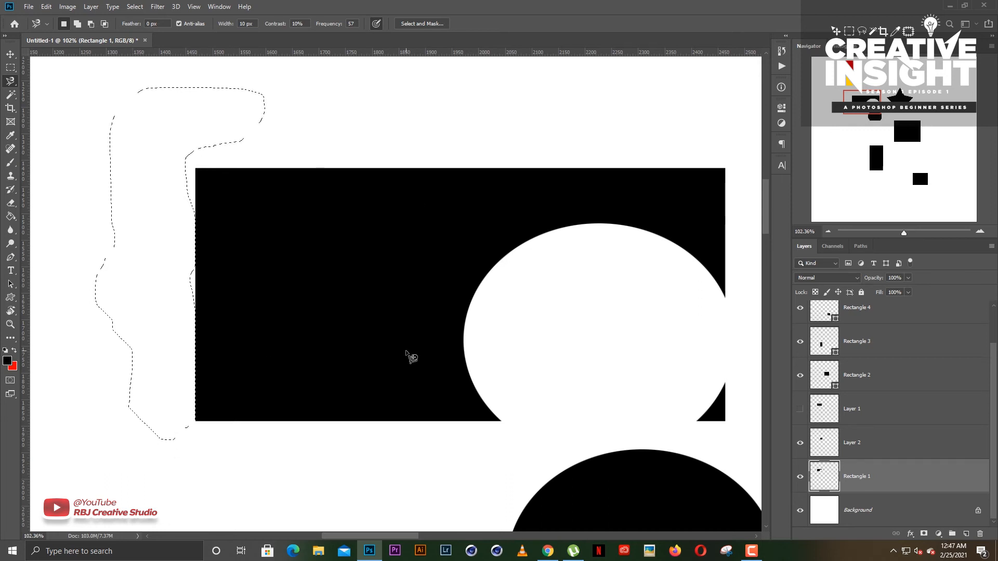
key(ctrl+d)
- Deselect the Rectangle 1 layer with the Move tool and return to the Magnetic Lasso tool
key(v)
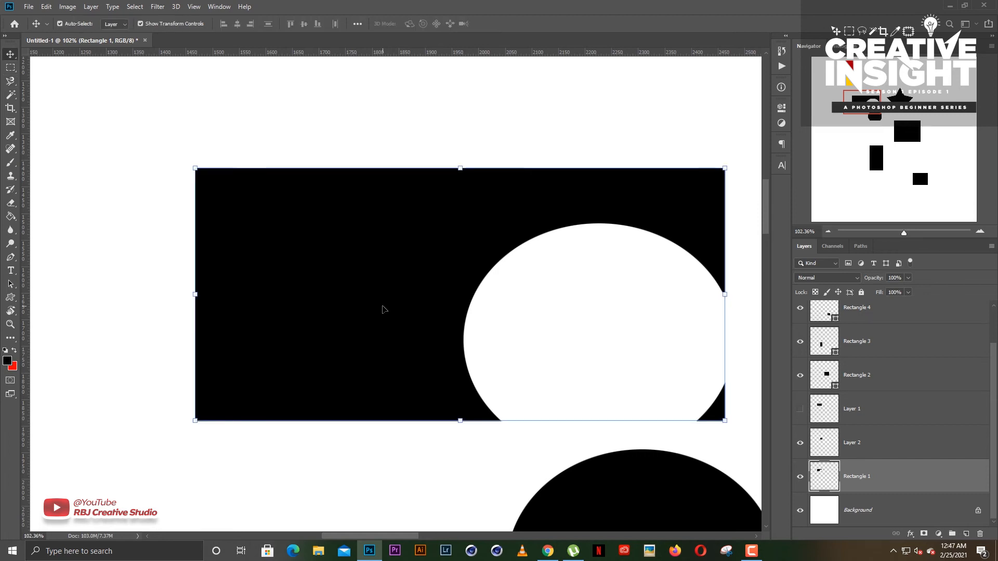
click(128, 208)
click(8, 82)
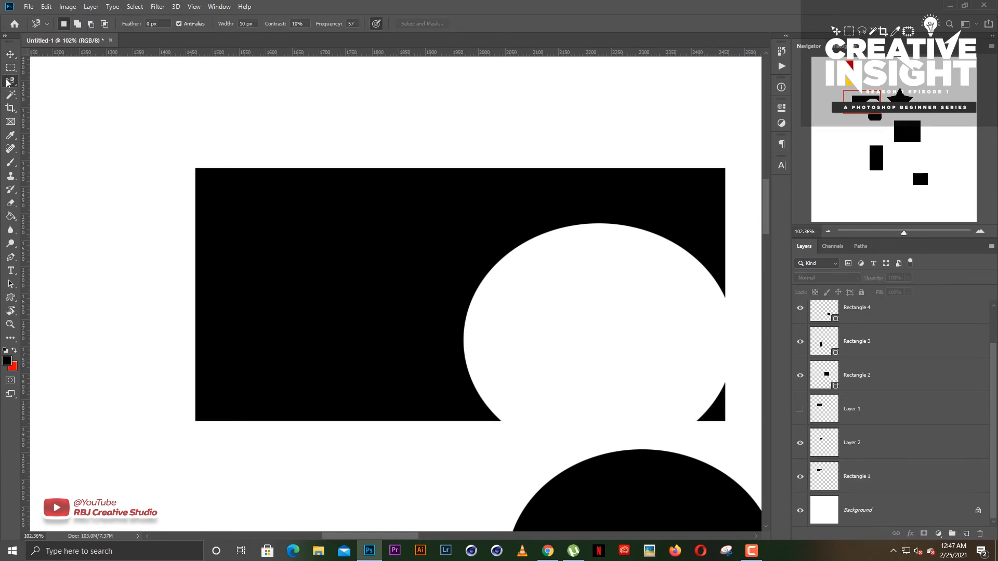
- Switch from the Magnetic Lasso to the standard Lasso tool
right_click(7, 82)
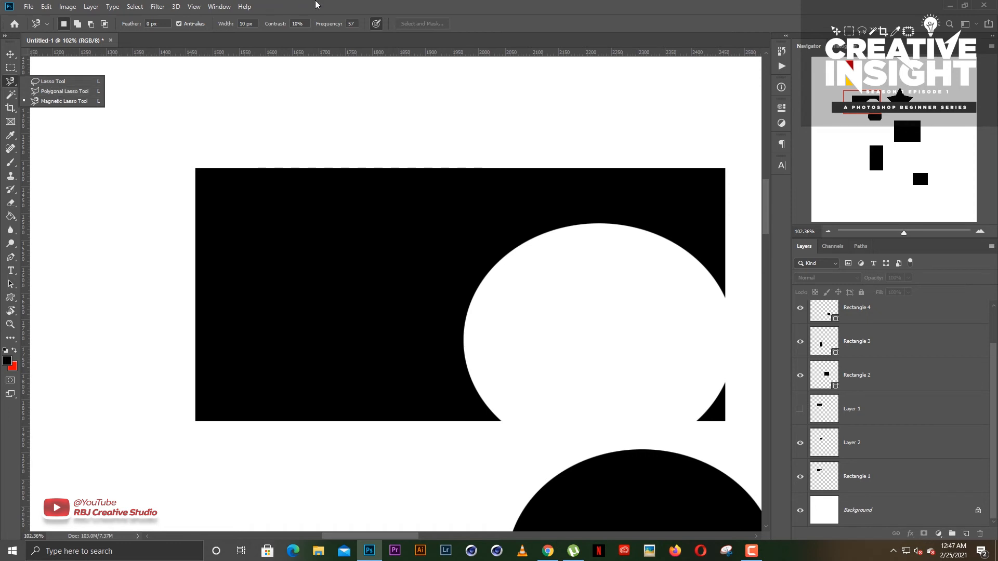
click(316, 2)
right_click(12, 81)
click(43, 85)
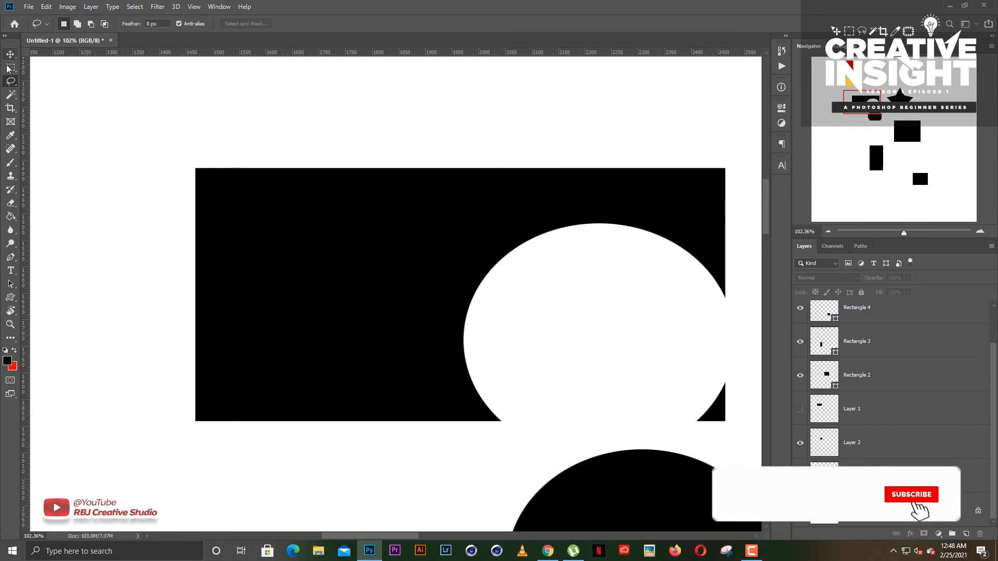
click(11, 96)
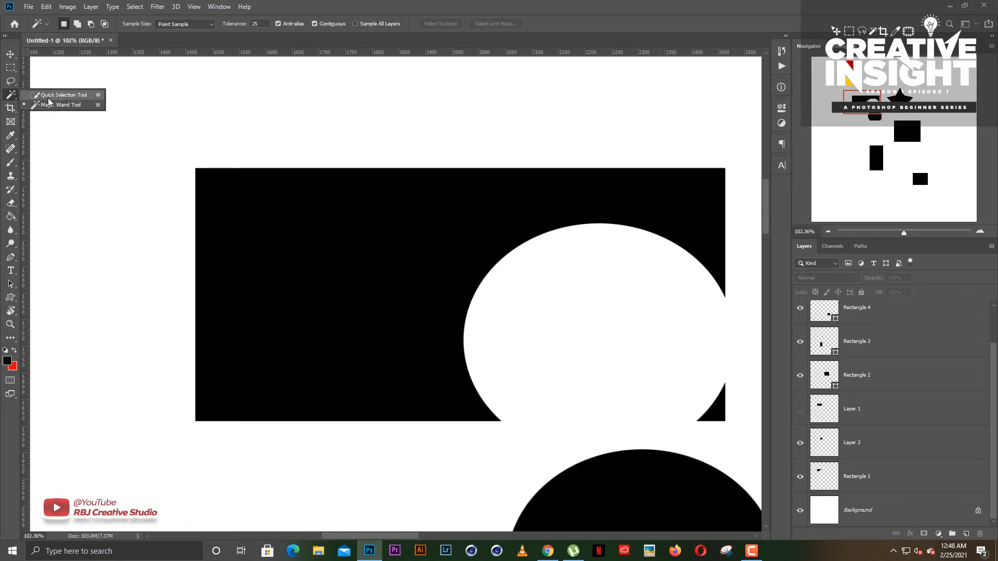
click(10, 56)
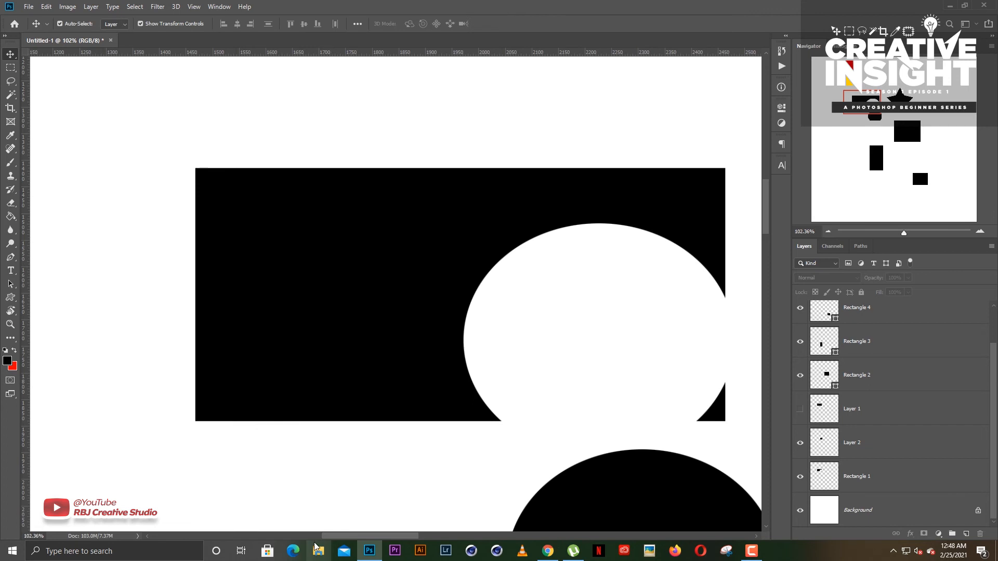
click(15, 24)
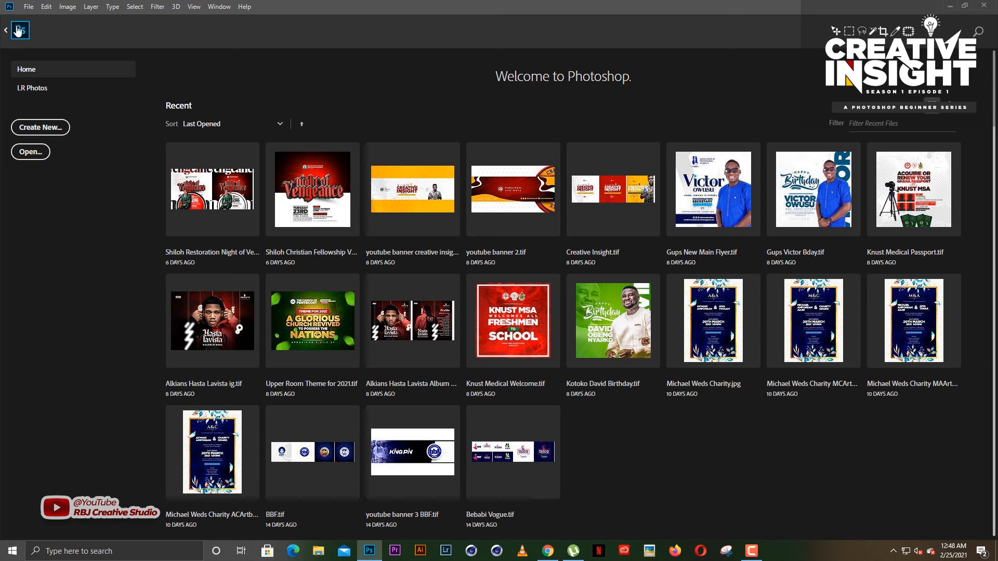
click(18, 30)
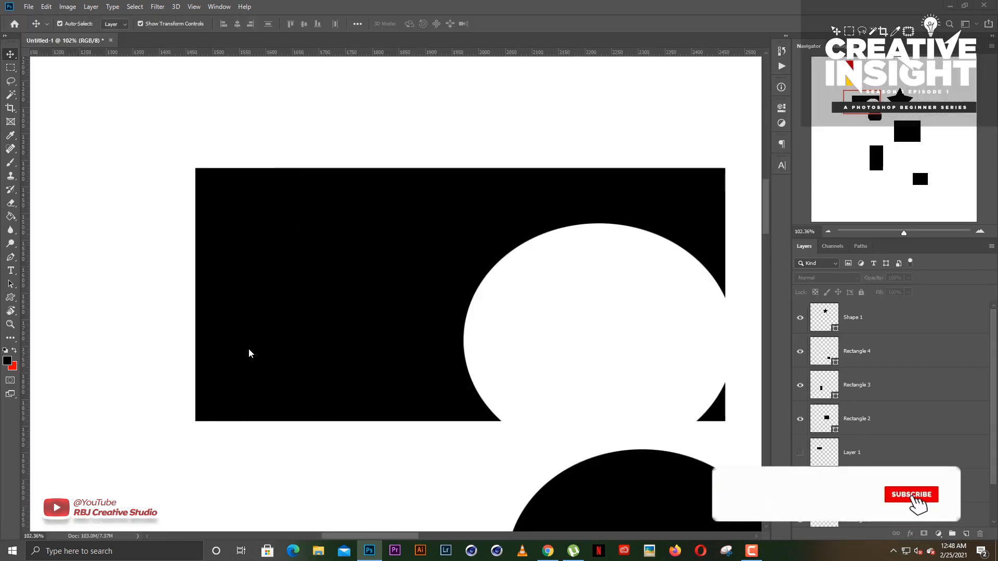
- Find the photo IMG_0780 in File Explorer's Edited folder and open it as a new document in Photoshop
key(super+e)
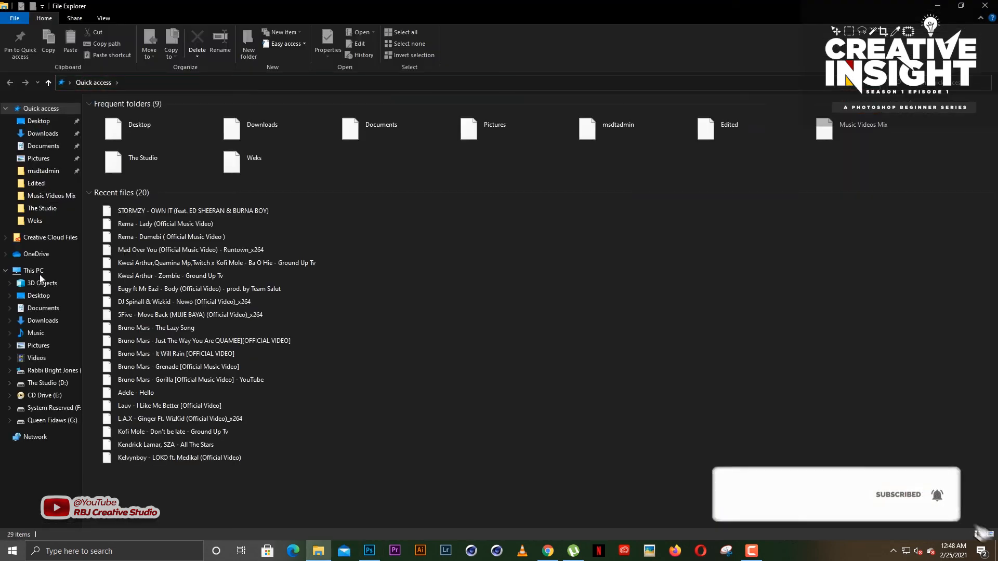
click(36, 183)
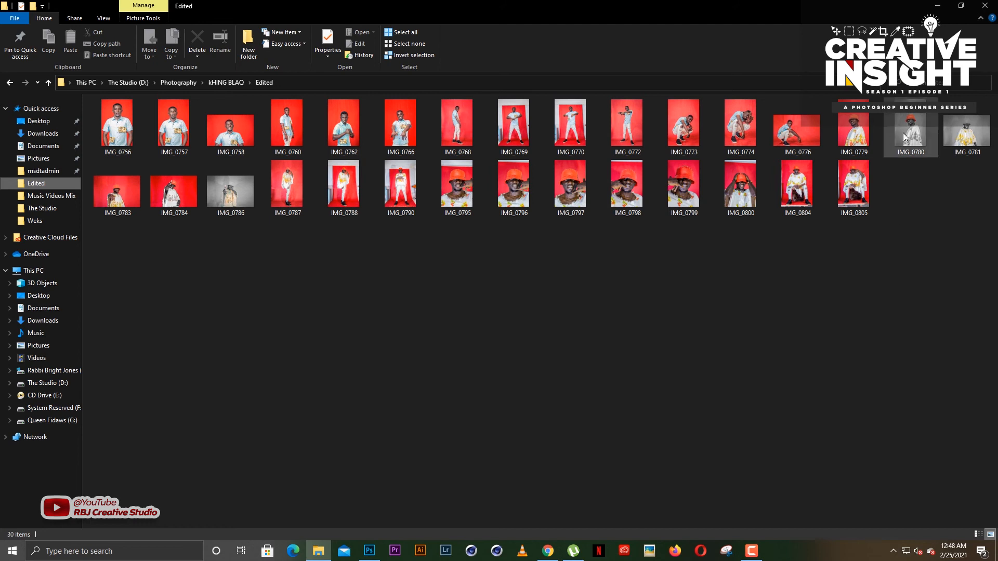
drag(911, 130, 321, 2)
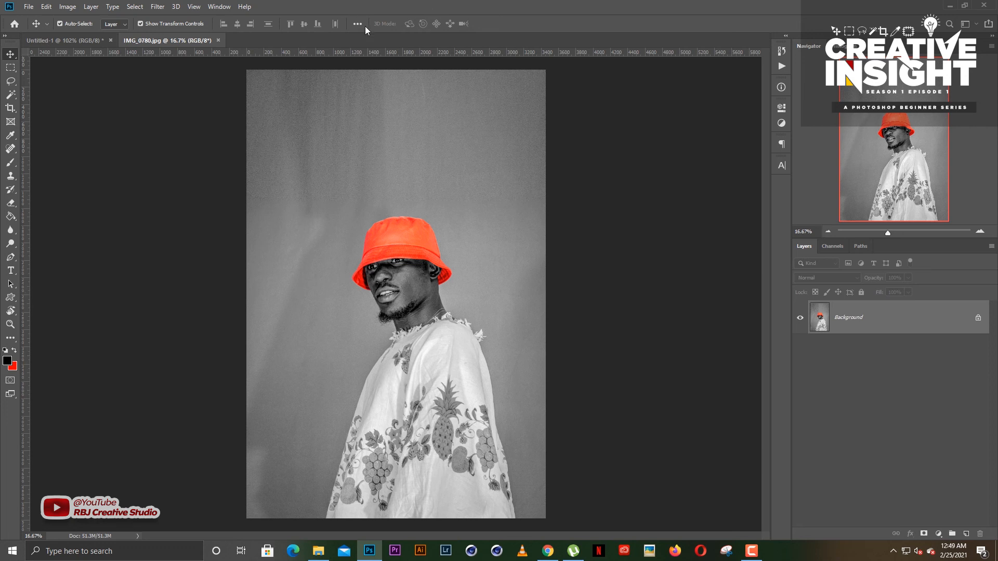
- Select the grey backdrop behind the man with the Magic Wand tool, and deselect it
scroll(409, 282, up, 1)
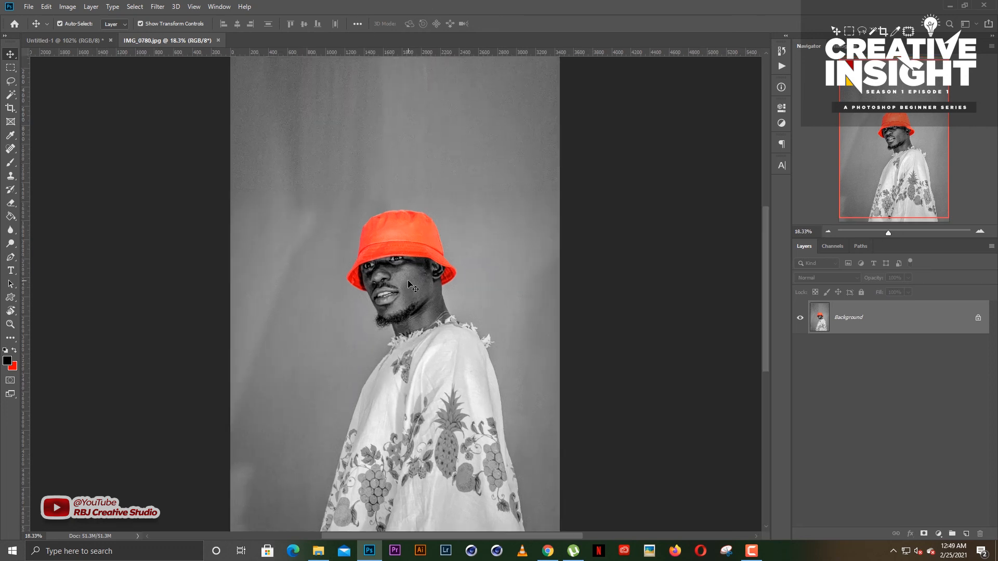
click(13, 95)
scroll(501, 261, down, 1)
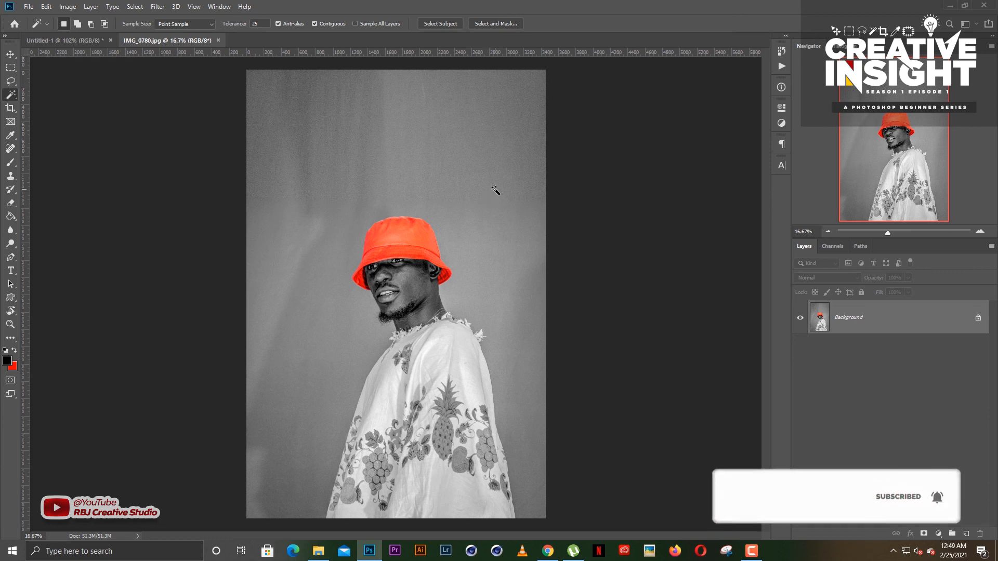
click(514, 235)
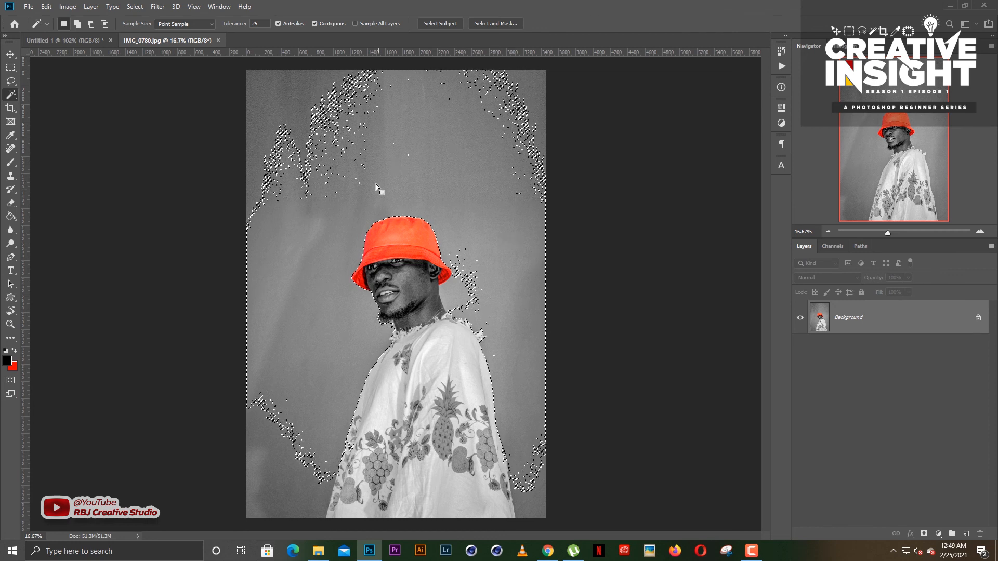
scroll(376, 184, up, 2)
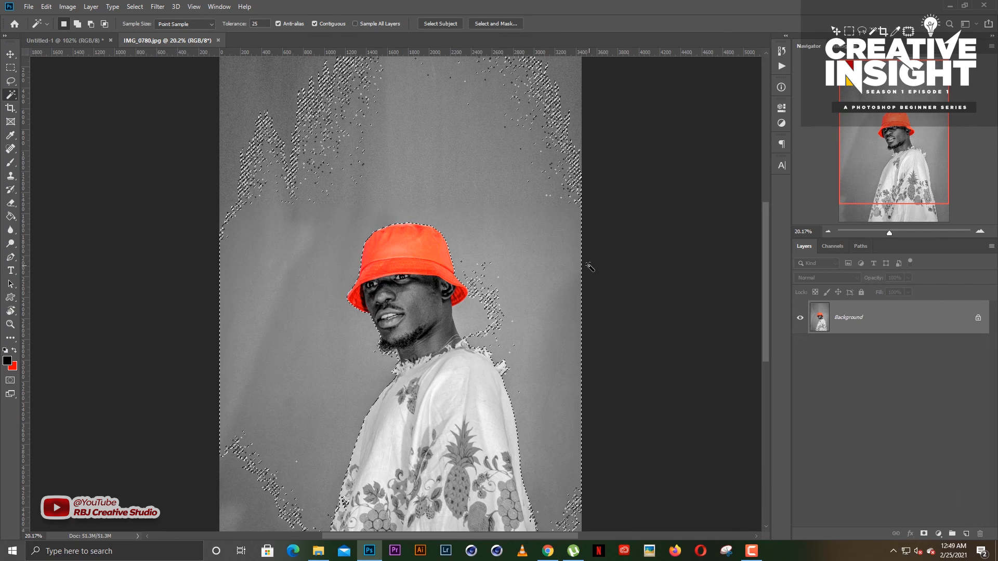
click(590, 268)
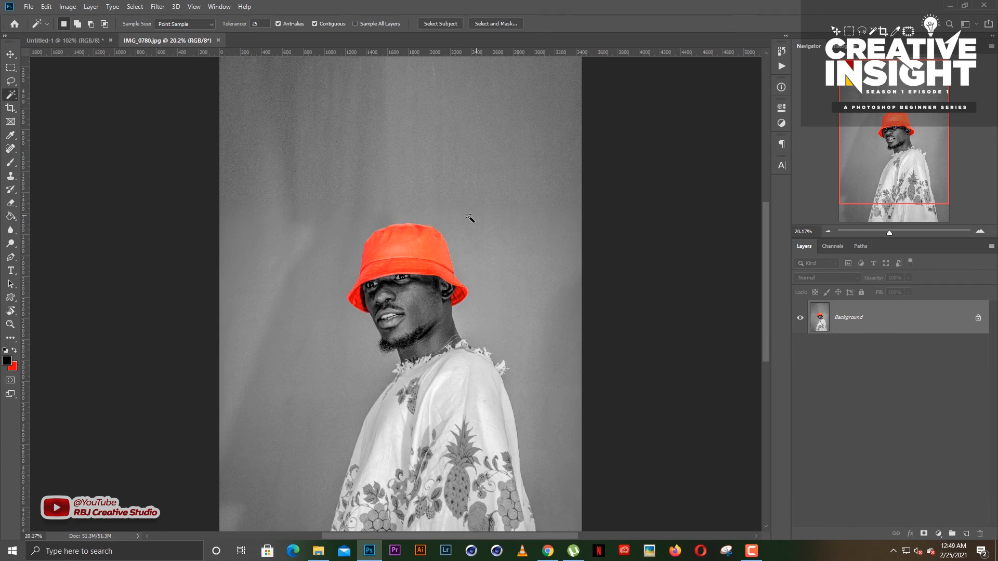
- Sample several spots on the red hat with the Magic Wand, finishing with a small patch on the left of its crown
scroll(412, 252, up, 1)
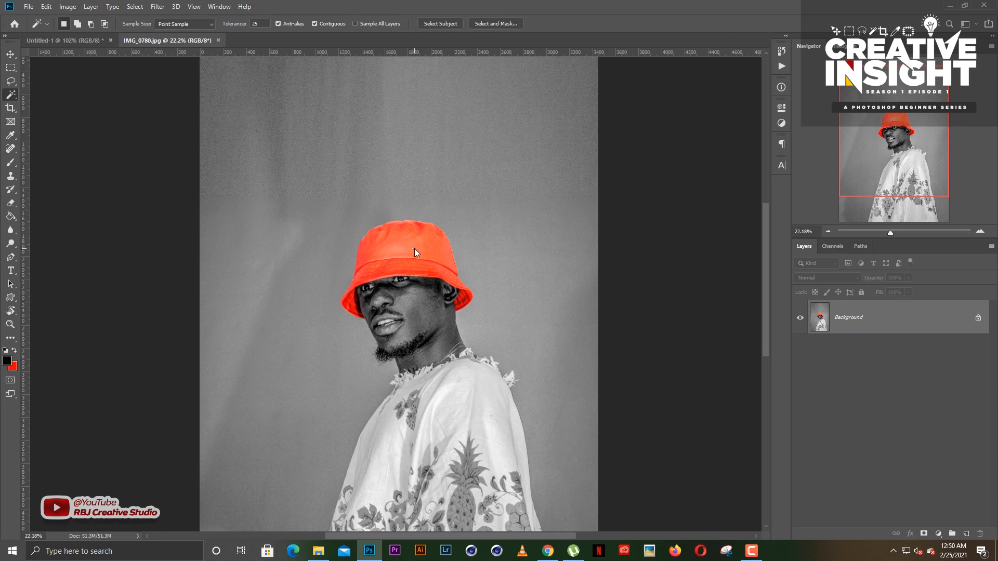
click(437, 257)
key(ctrl+d)
click(405, 245)
click(367, 247)
click(440, 260)
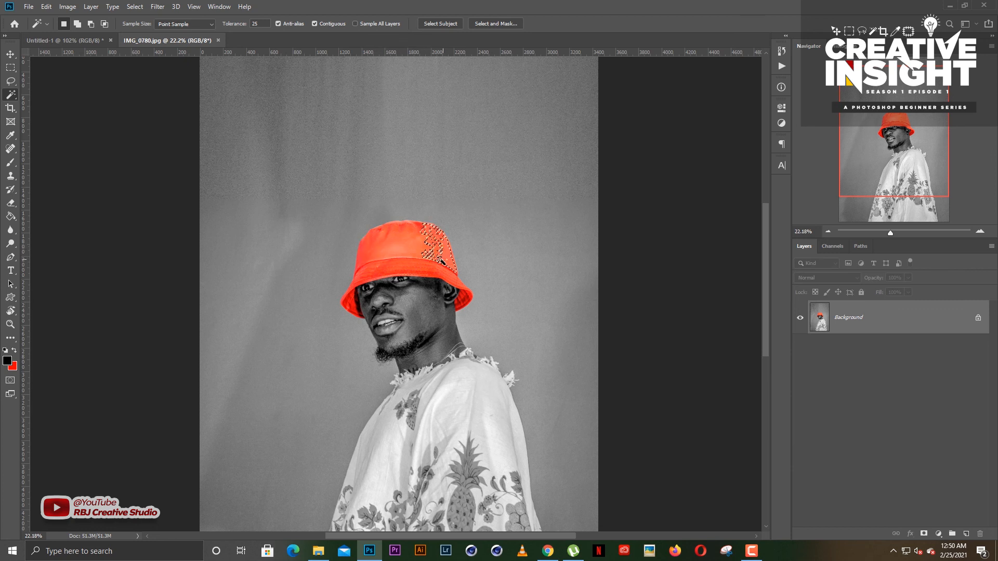
click(398, 254)
shift+click(426, 251)
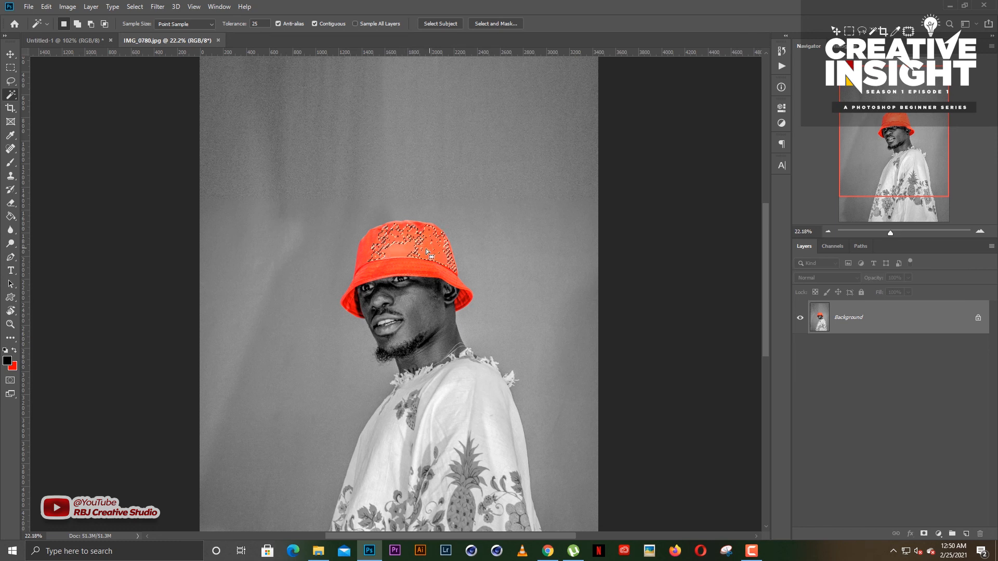
shift+click(378, 249)
shift+click(369, 258)
key(ctrl+d)
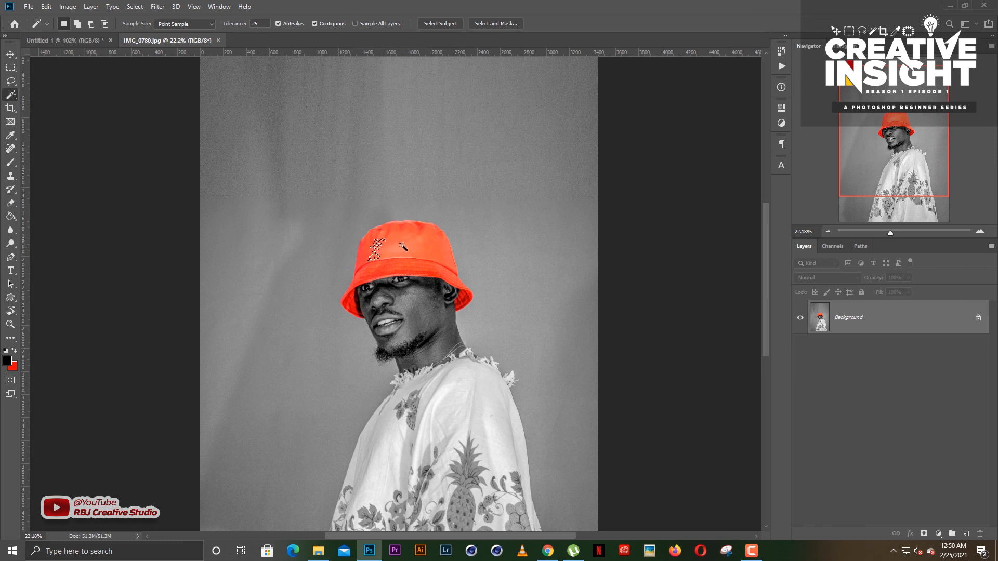
- Extend the hat patch selection to matching colours with Similar, add a spot on the brim, and deselect everything
scroll(403, 246, up, 3)
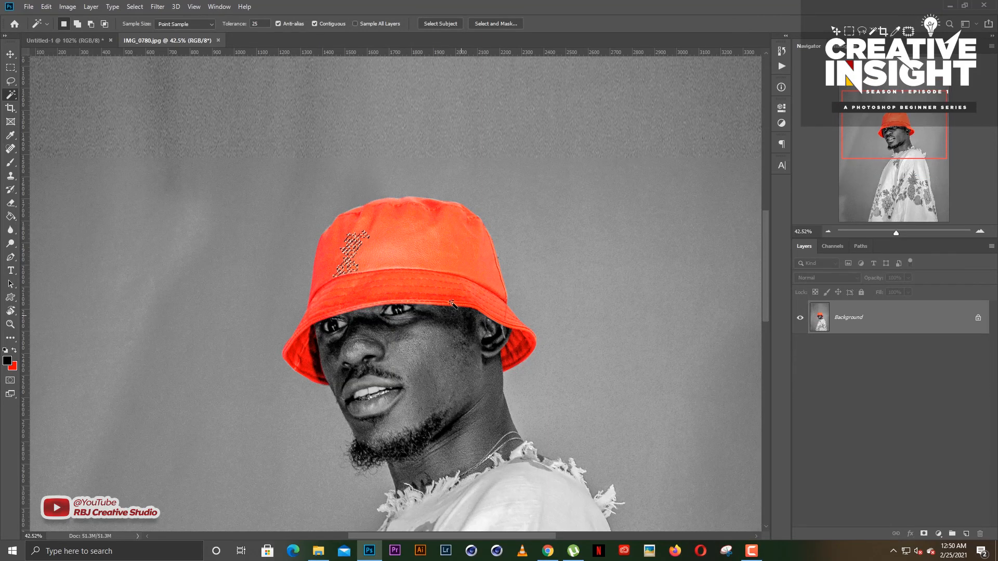
right_click(356, 250)
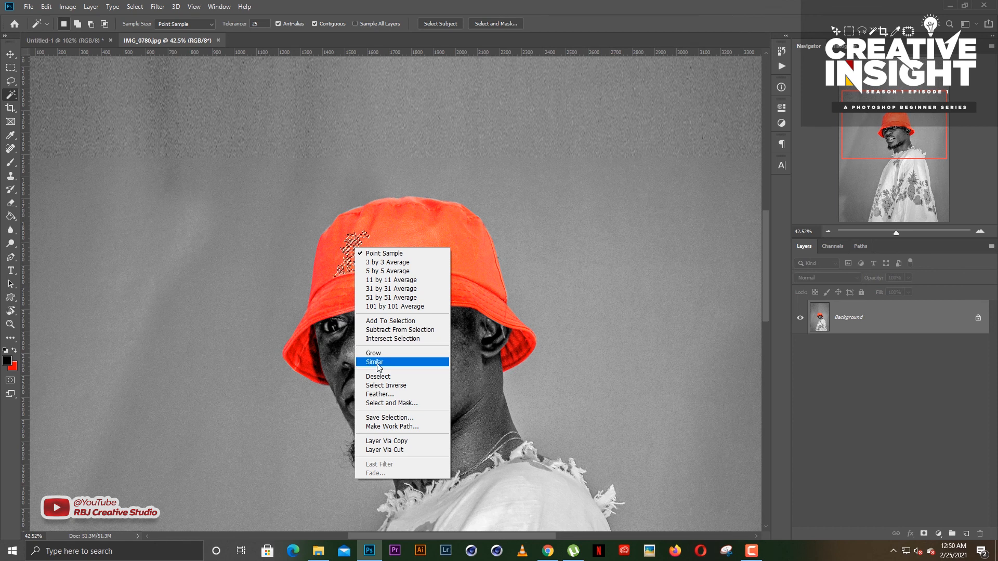
click(378, 362)
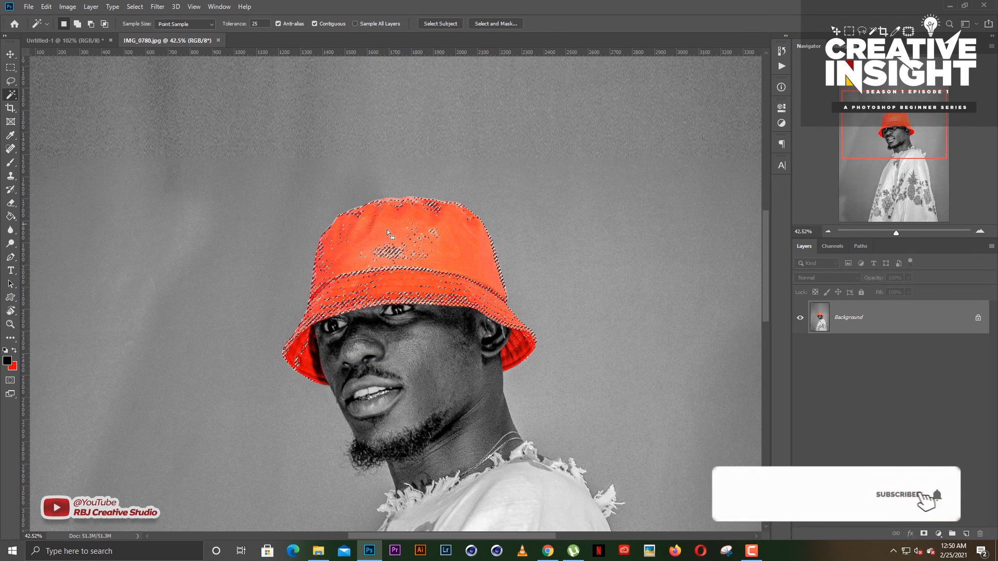
scroll(429, 263, up, 1)
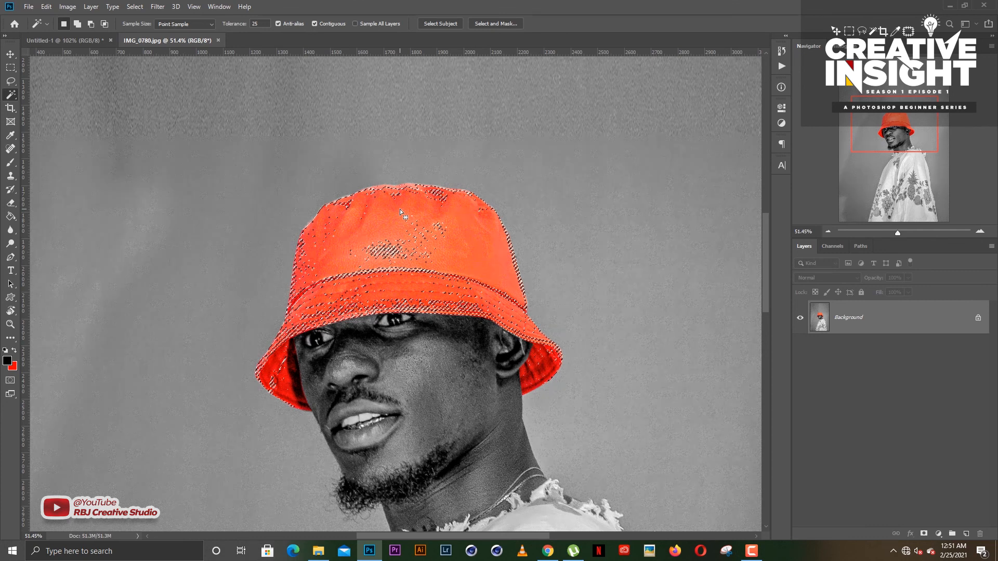
key(shift)
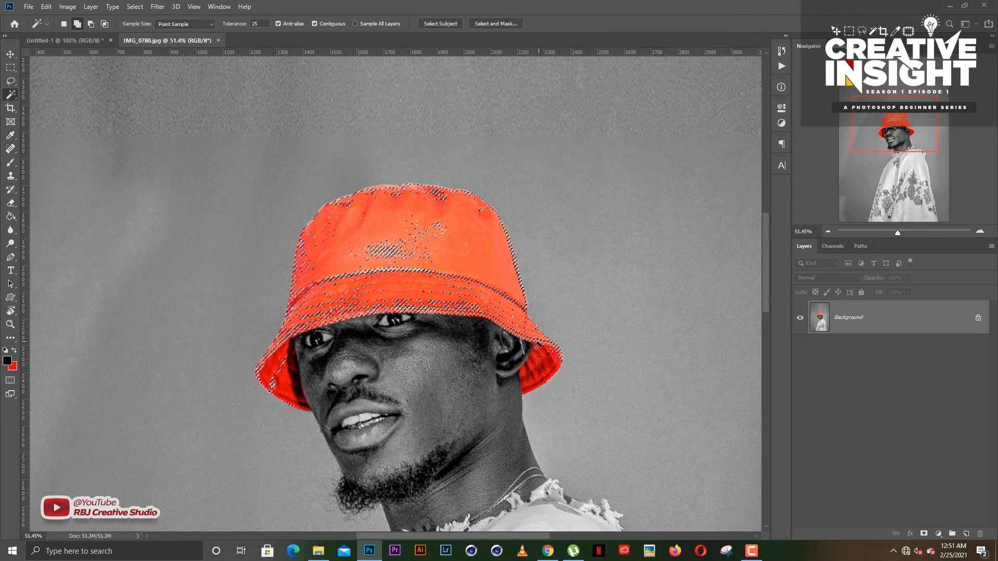
click(467, 308)
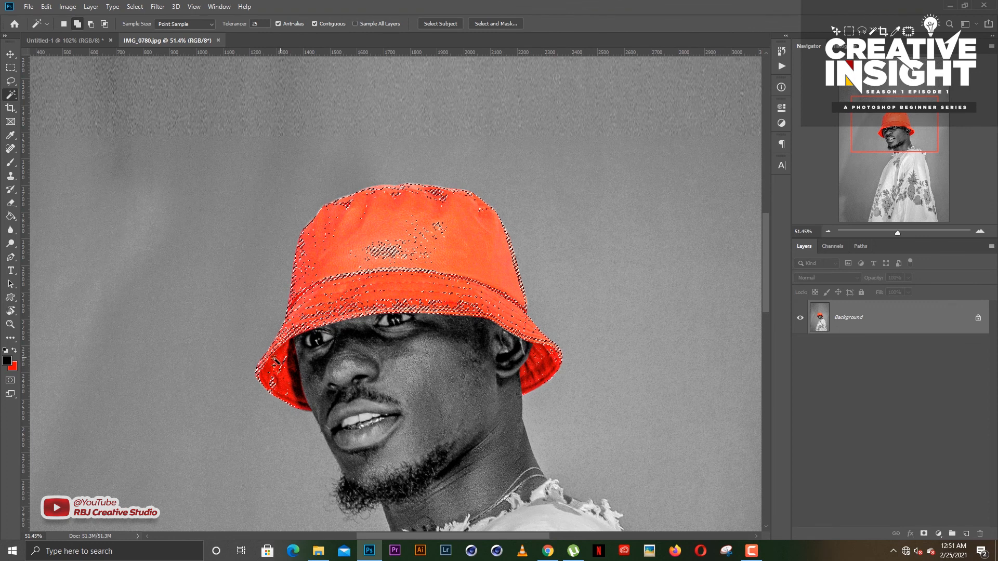
key(ctrl+d)
key(v)
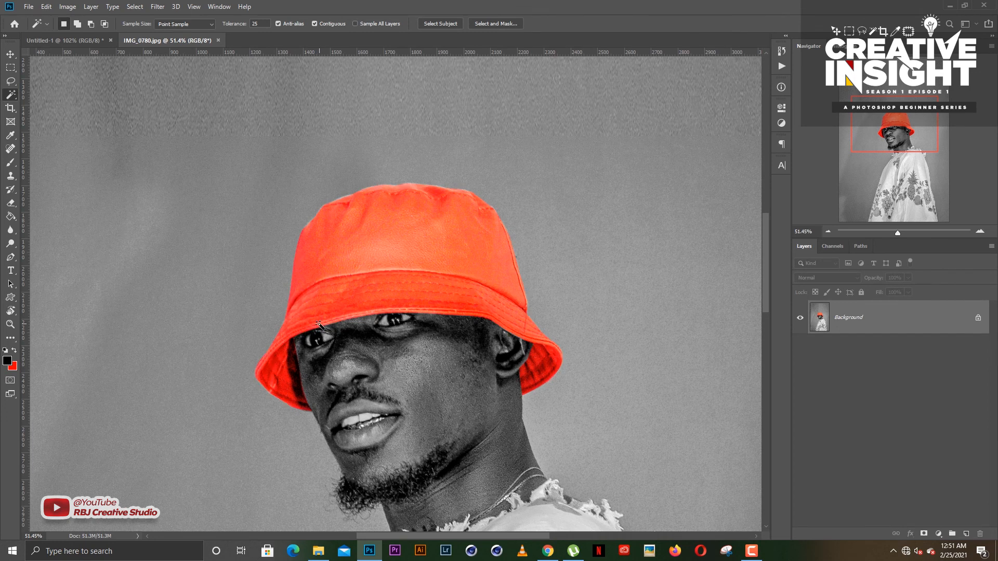
- Extend a Magic Wand selection of the grey backdrop with Similar, deselect it, and switch to the Move tool
key(ctrl+0)
key(w)
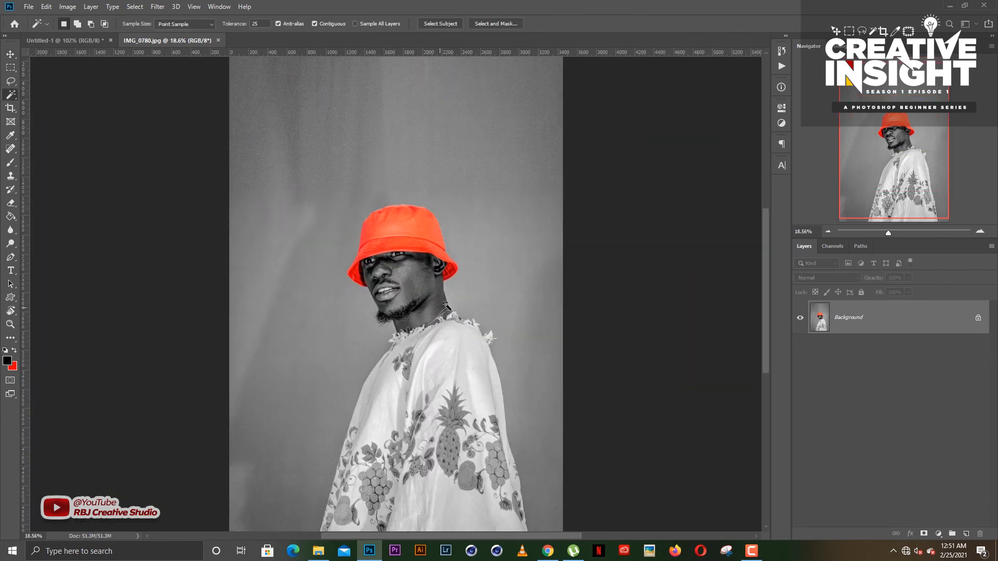
right_click(496, 267)
click(526, 380)
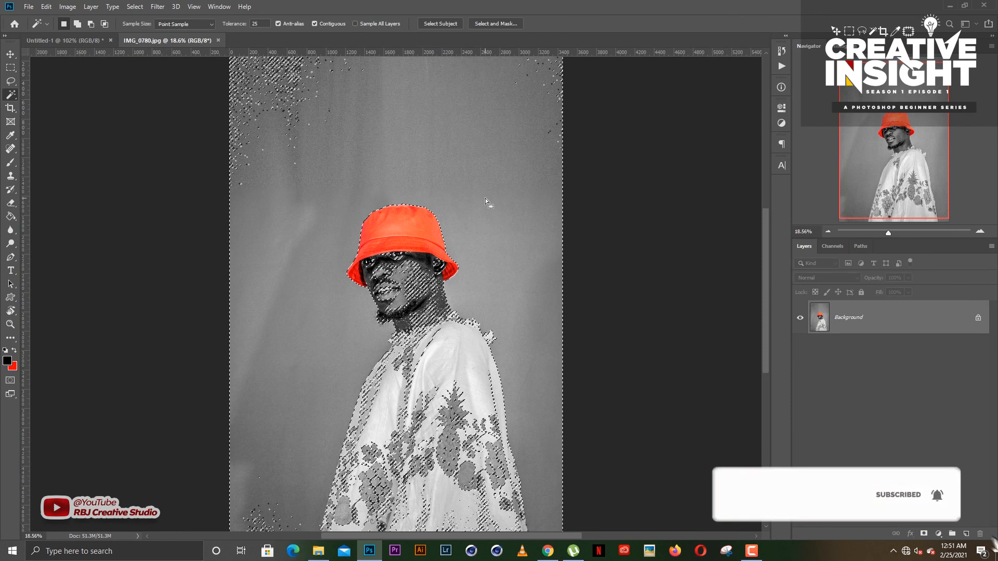
key(ctrl+d)
key(v)
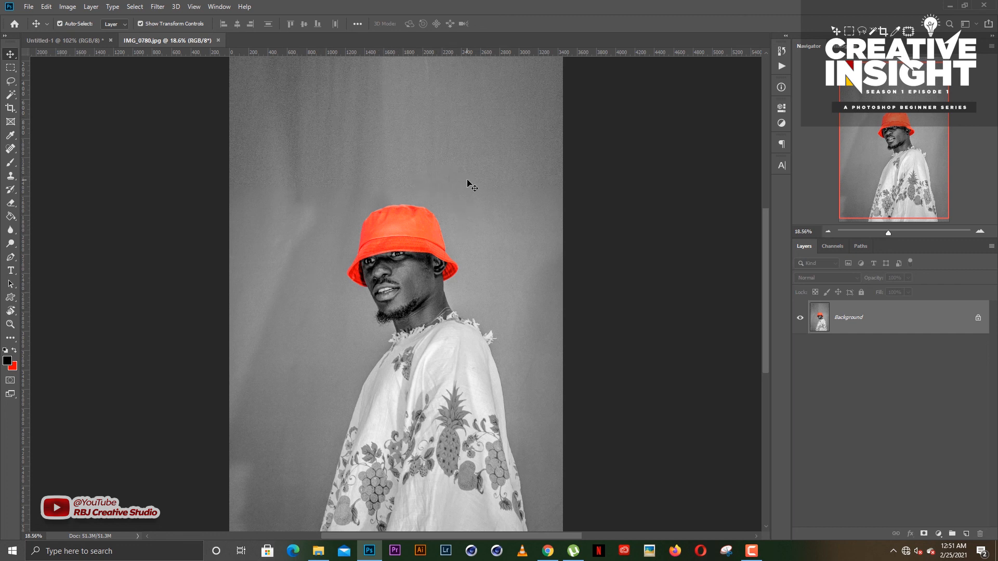
- Switch to the Quick Selection tool in its Add to selection mode
scroll(384, 244, down, 1)
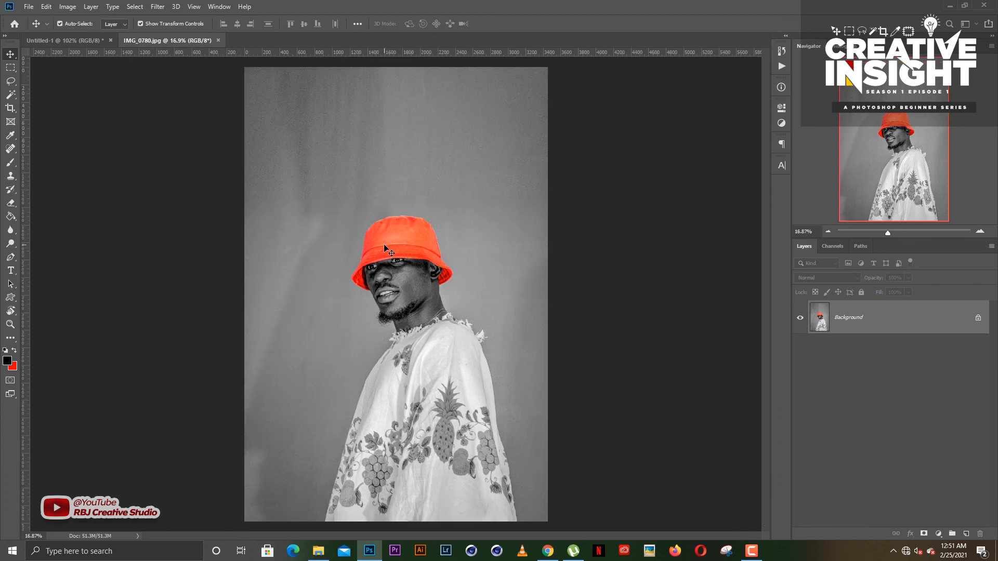
scroll(383, 245, up, 1)
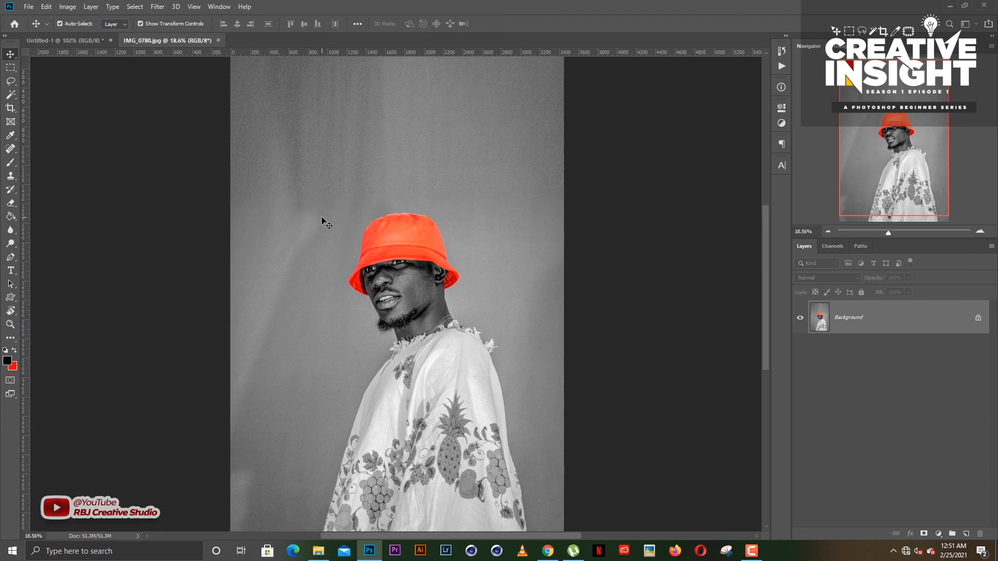
click(14, 95)
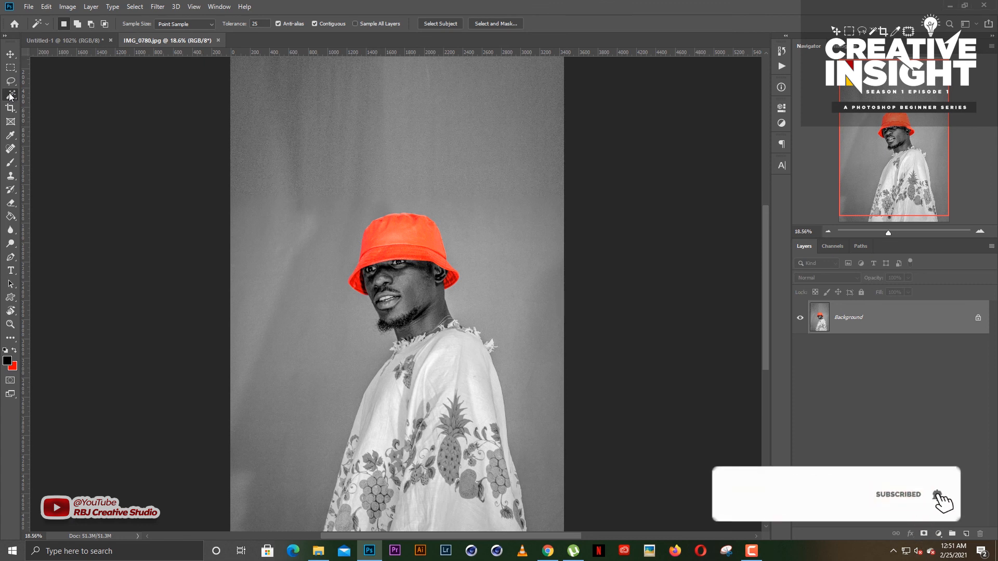
right_click(12, 95)
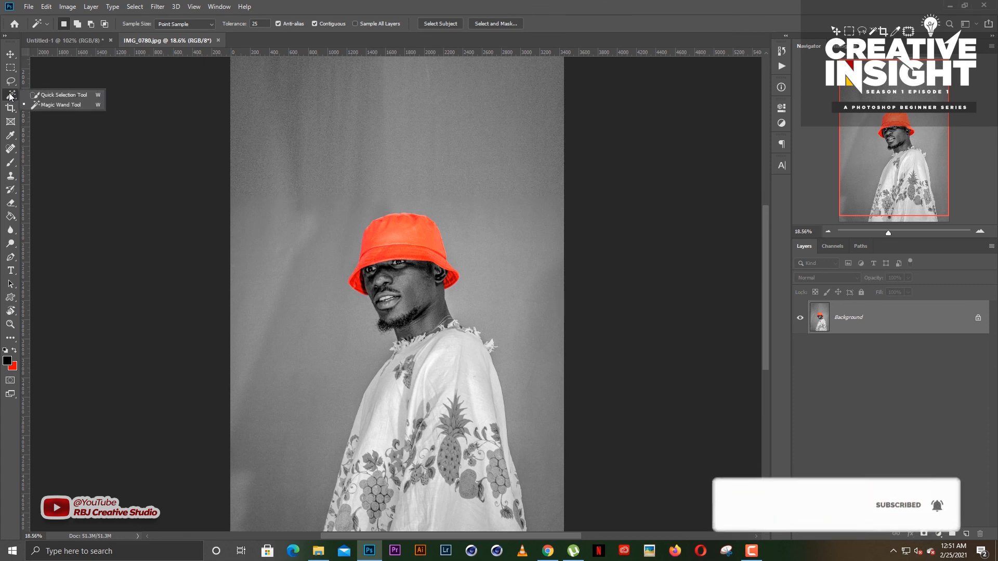
click(73, 95)
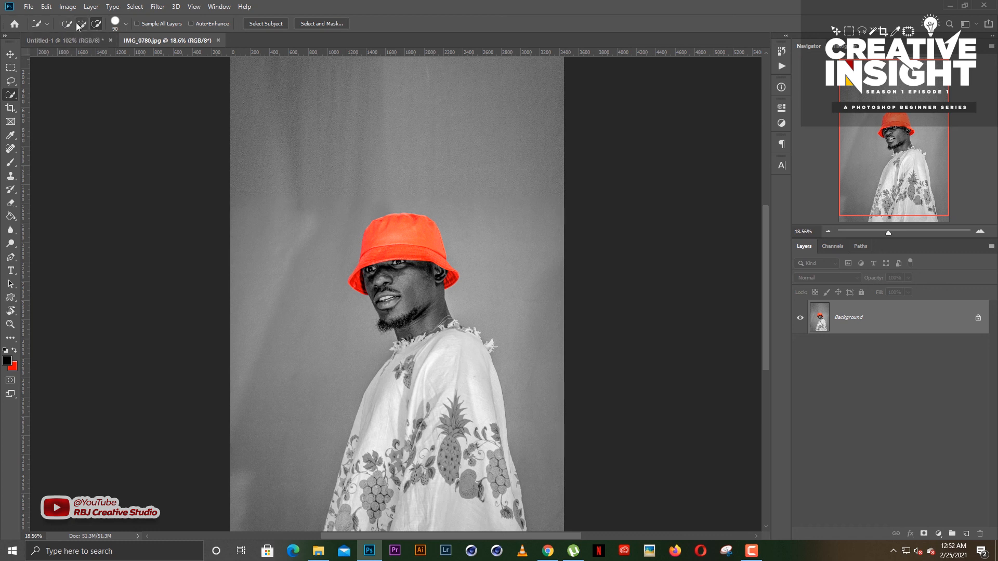
click(81, 24)
- Set the Quick Selection brush size to 100 for working on the red hat
key(bracketright)
key(bracketright)
key(bracketright)
scroll(410, 235, up, 2)
scroll(410, 235, up, 2)
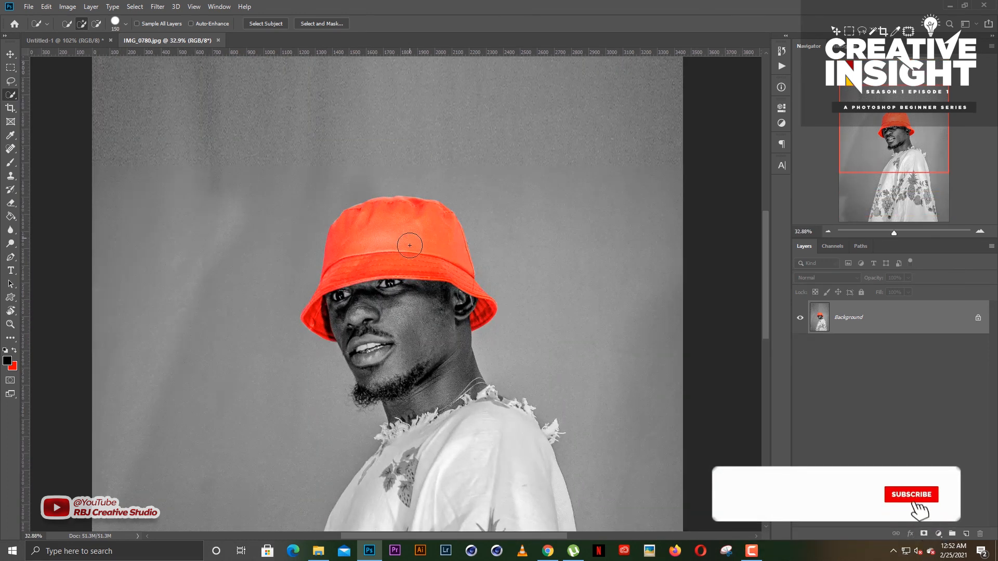
key(bracketleft)
key(bracketleft)
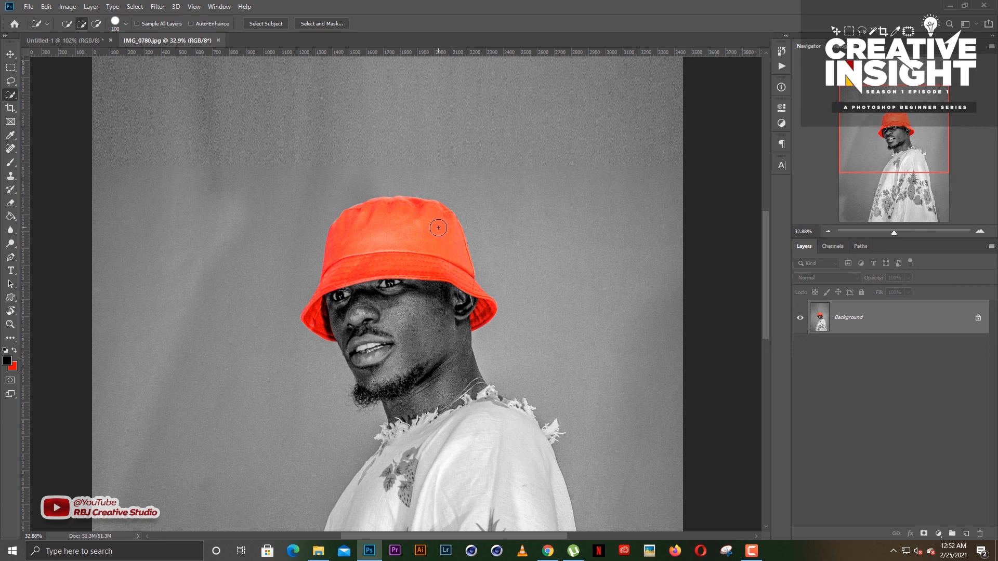
- Select the whole red hat with the Quick Selection brush, reducing the brush size to 45 for the brim edges
click(436, 229)
key(bracketleft)
key(bracketleft)
key(bracketleft)
key(bracketleft)
scroll(336, 298, up, 2)
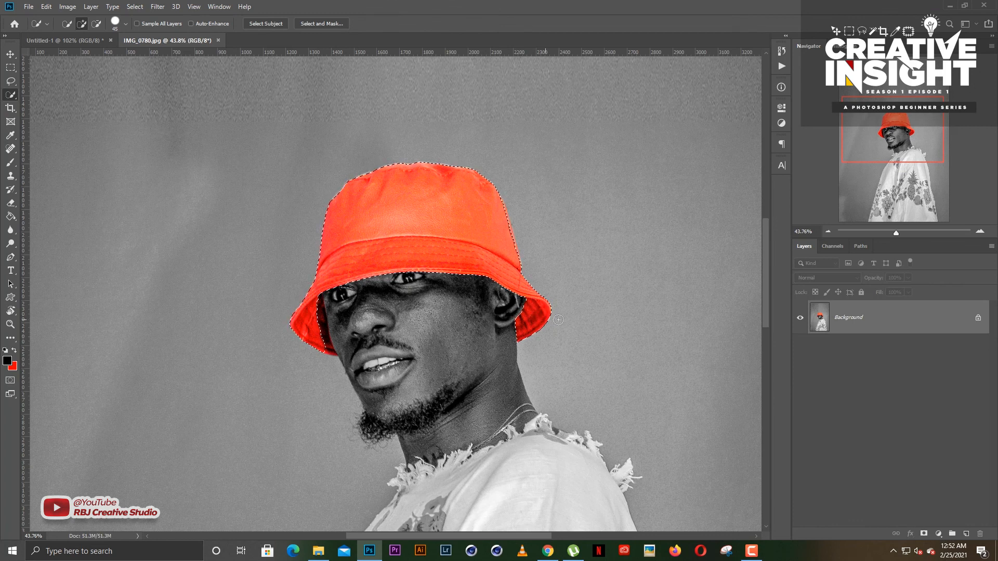
- Reduce the Quick Selection brush size to 30 and add the dark inner brim beside the man's cheek to the hat selection
scroll(333, 350, up, 1)
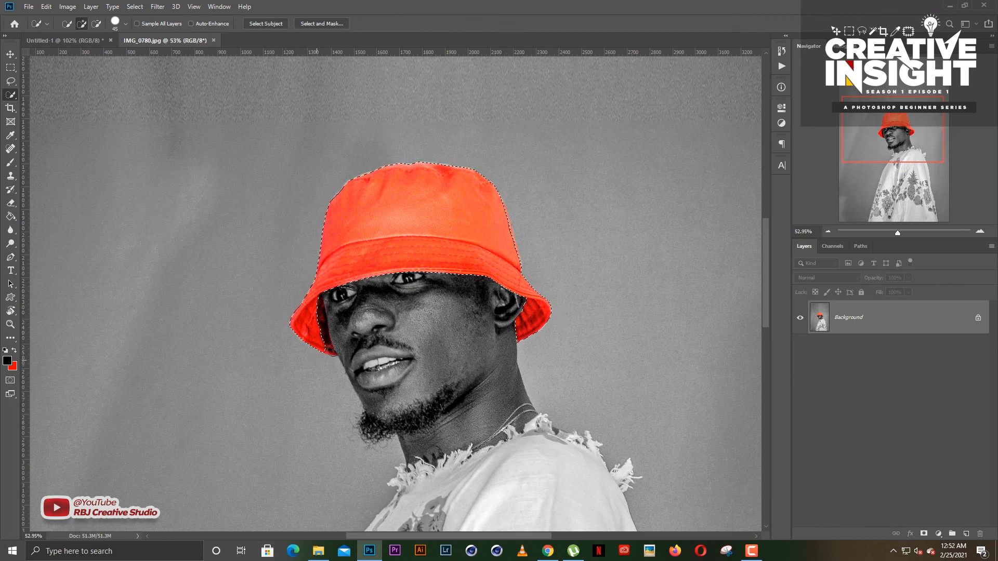
scroll(333, 350, up, 1)
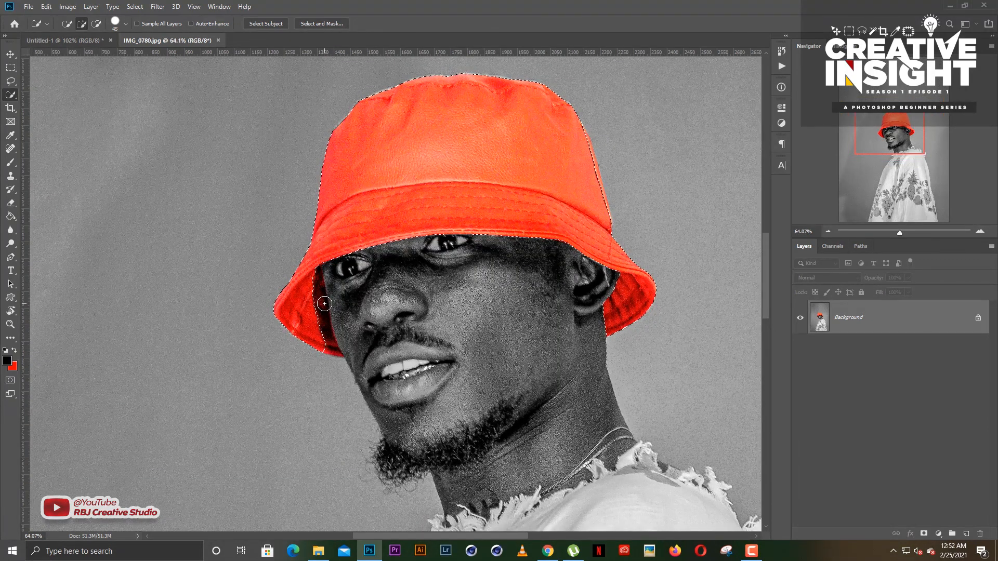
key(bracketleft)
key(bracketleft)
key(bracketleft)
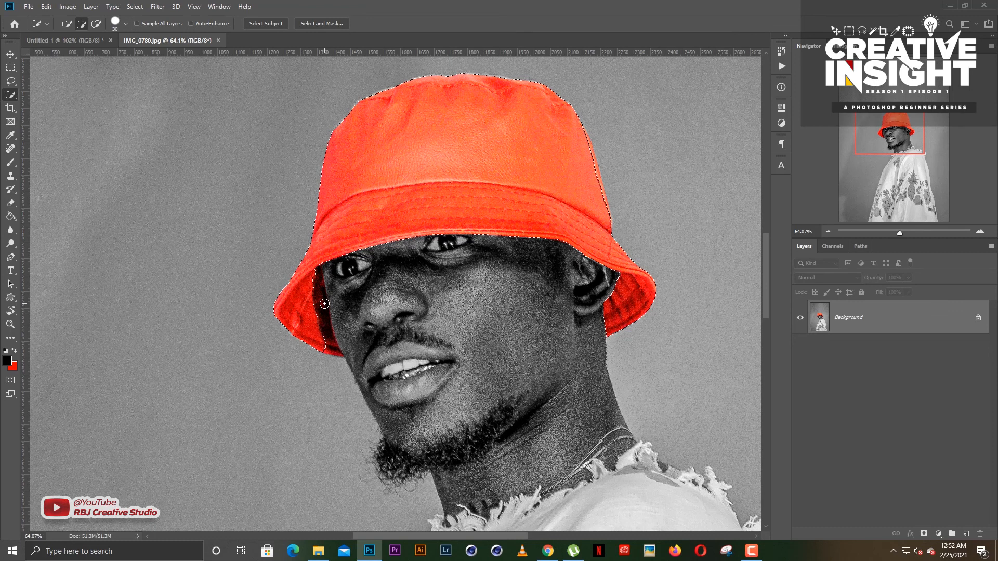
mouse_move(319, 302)
mouse_down()
mouse_move(315, 293)
mouse_move(336, 350)
mouse_up()
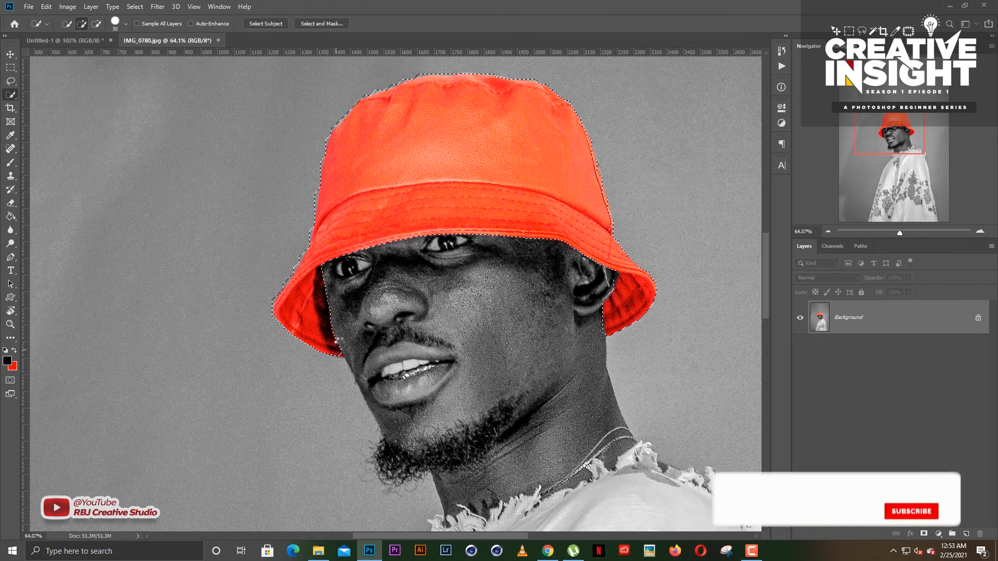
- Set Quick Selection to Subtract from selection with brush size 50 and remove the dark inner brim beside the cheek from the selection
scroll(611, 274, down, 1)
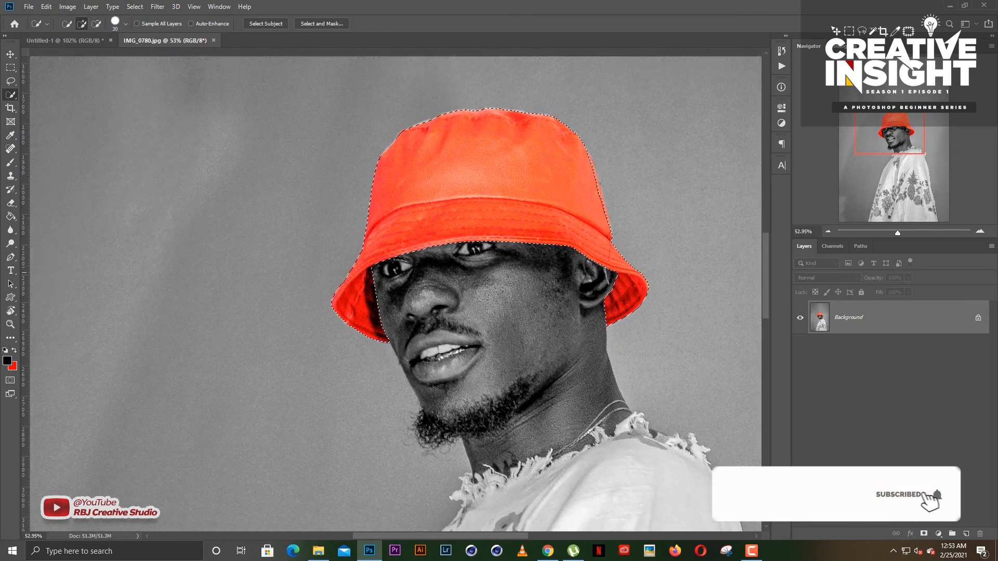
scroll(768, 262, up, 1)
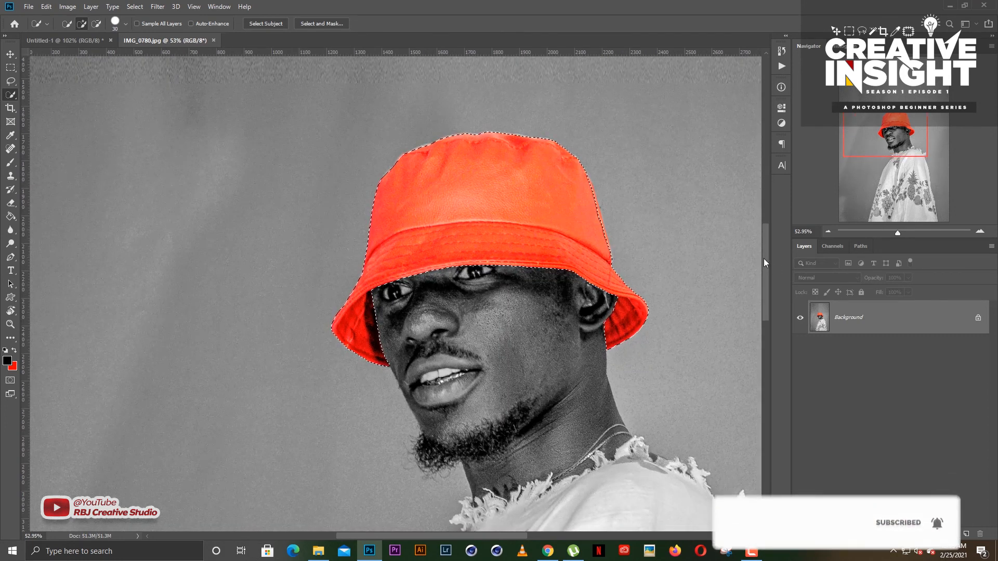
drag(497, 535, 511, 535)
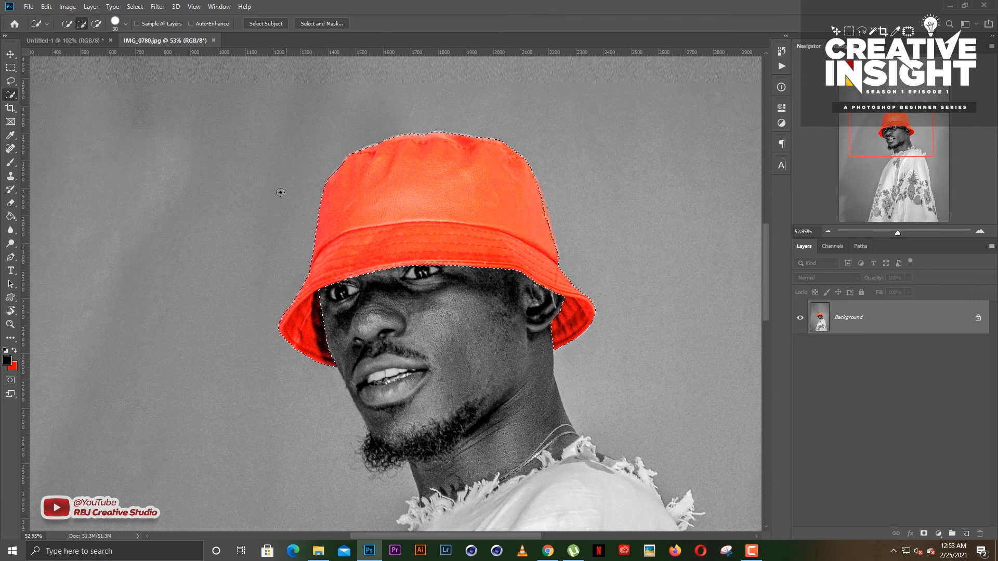
click(96, 25)
key(bracketright)
key(bracketright)
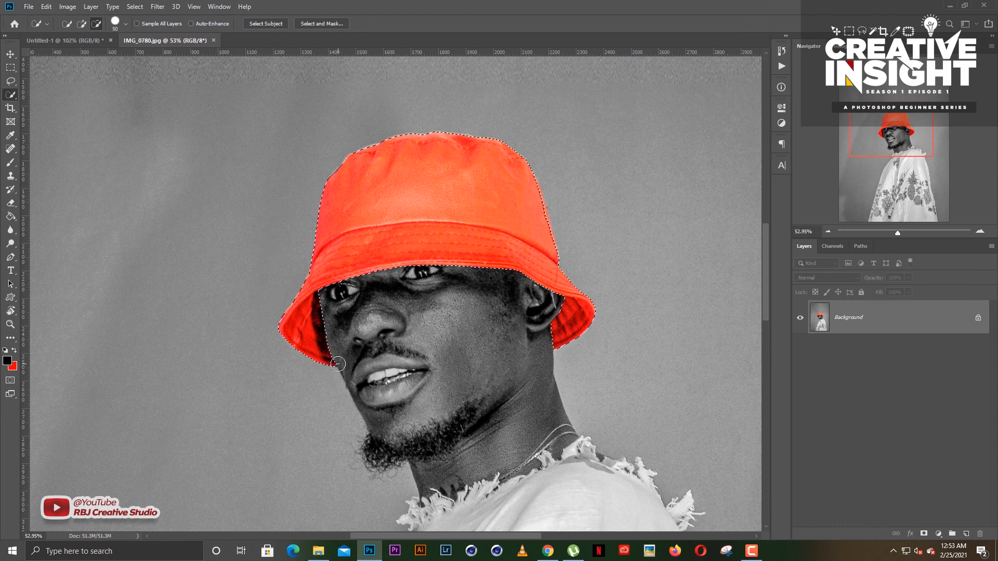
scroll(338, 364, up, 3)
mouse_move(331, 345)
mouse_down()
mouse_move(318, 287)
mouse_move(367, 294)
mouse_move(315, 309)
mouse_move(313, 280)
mouse_up()
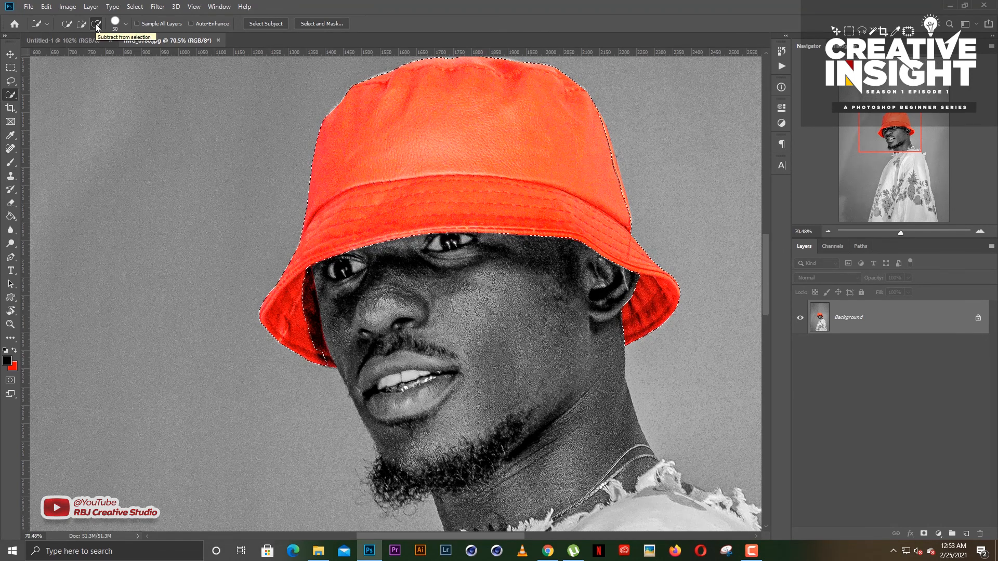
- Deselect the hat, switch to the Move tool, and show the whole portrait
key(ctrl+d)
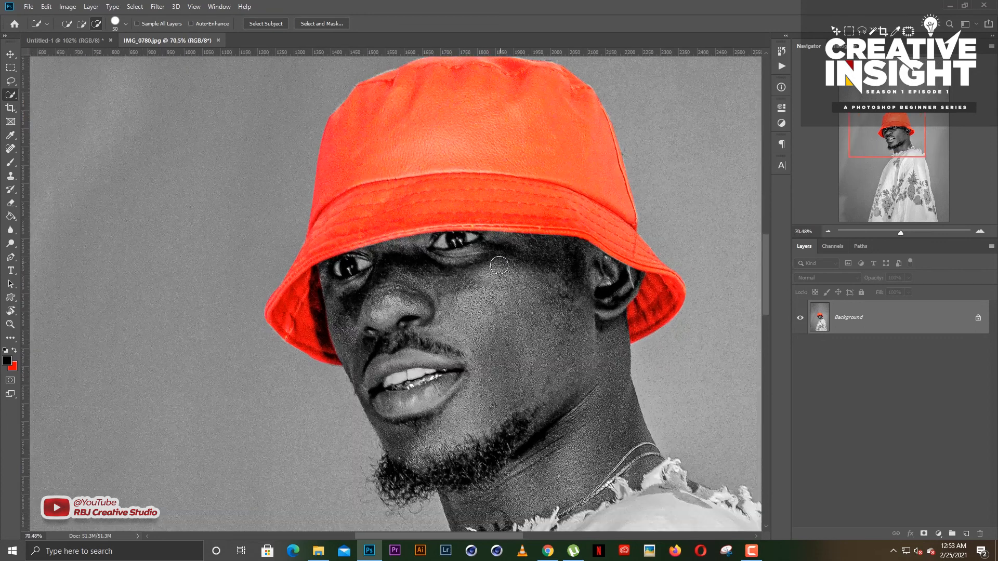
right_click(10, 95)
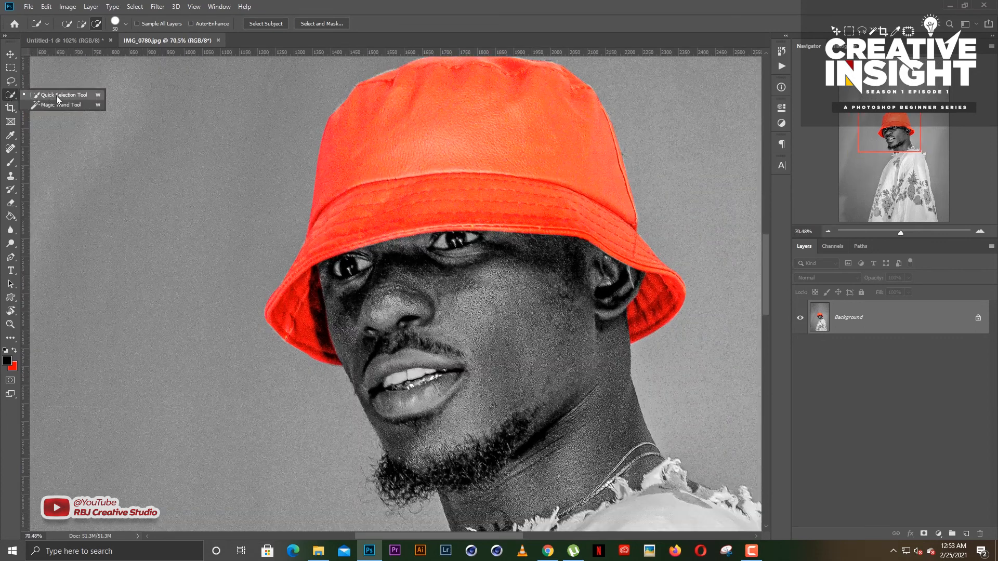
click(10, 54)
scroll(546, 277, down, 6)
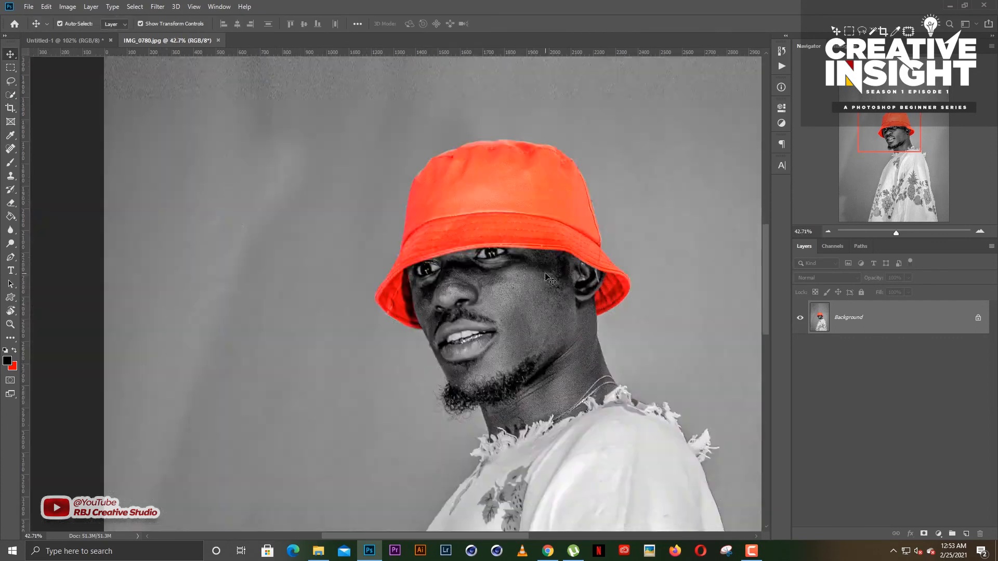
scroll(523, 356, down, 4)
scroll(444, 442, up, 2)
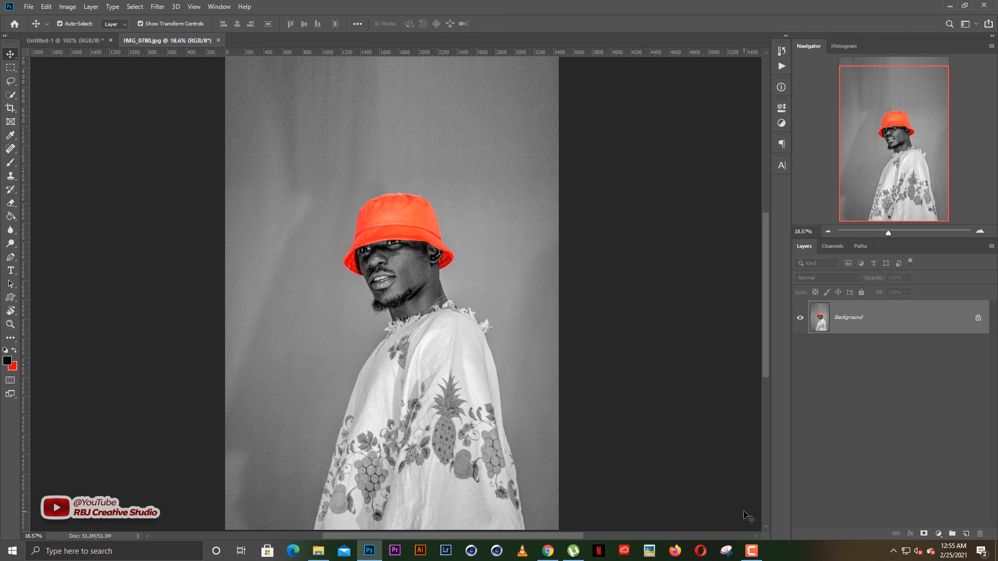
click(751, 551)
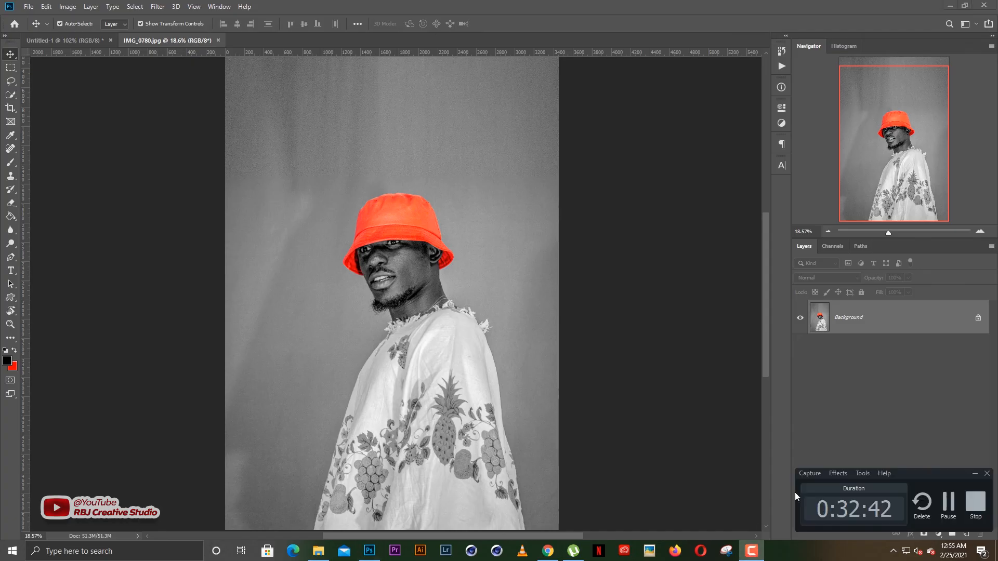